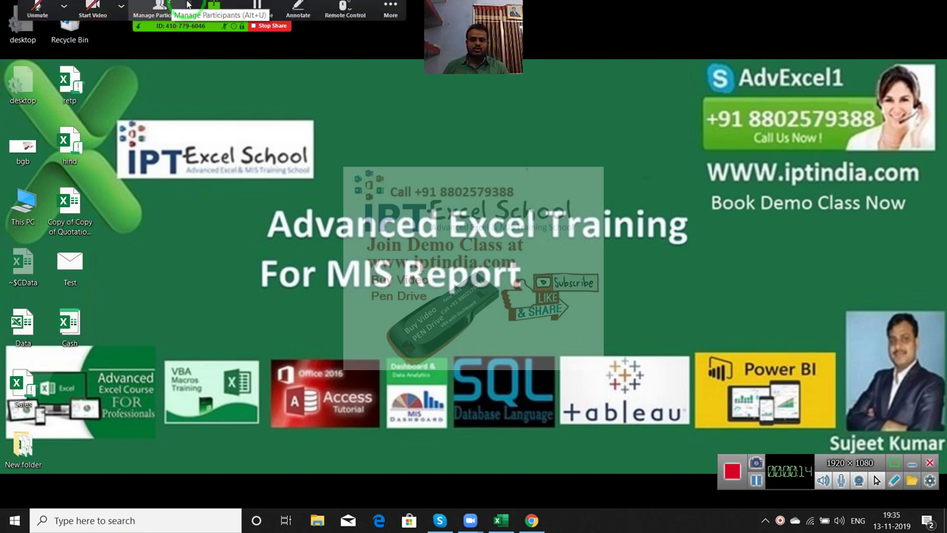
# Check the meeting's participants, video, audio and additional options lists, then close them.
pyautogui.click(175, 23)
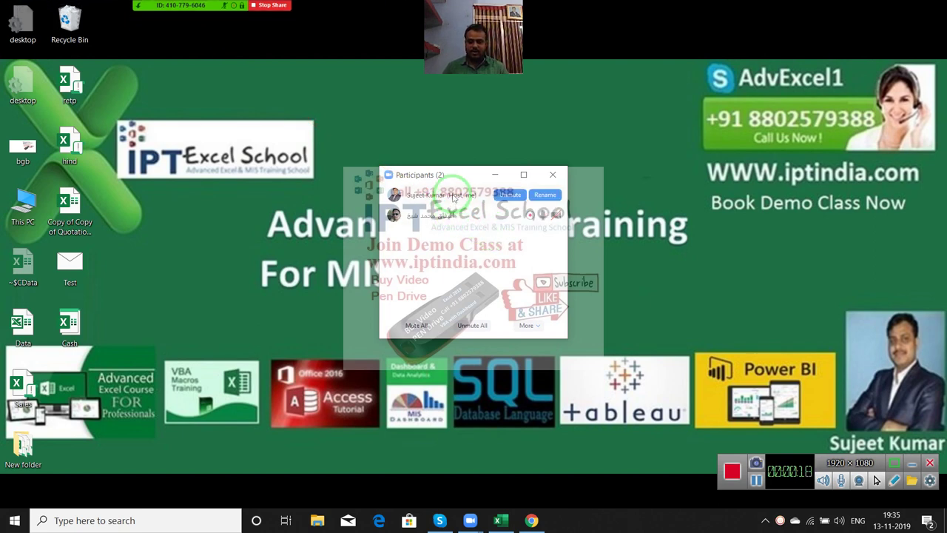
pyautogui.moveTo(453, 195)
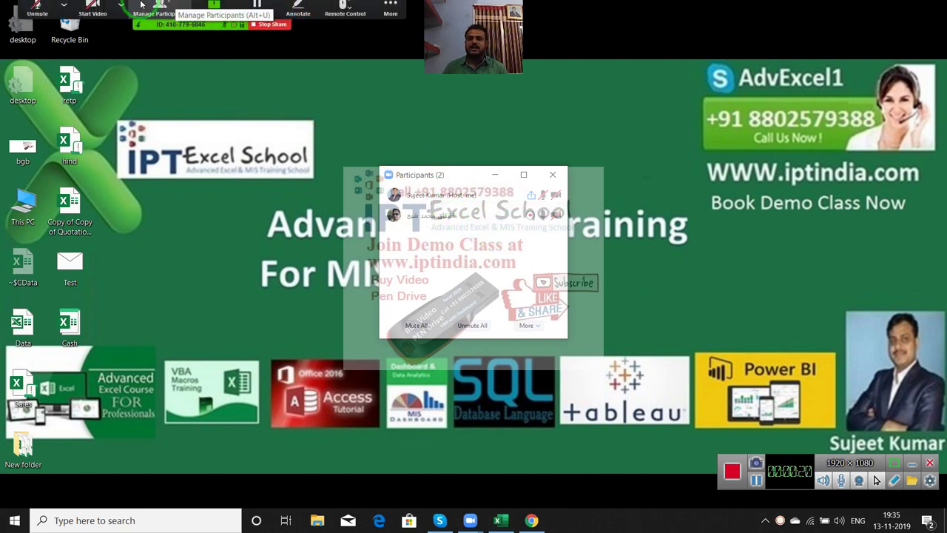
pyautogui.click(119, 12)
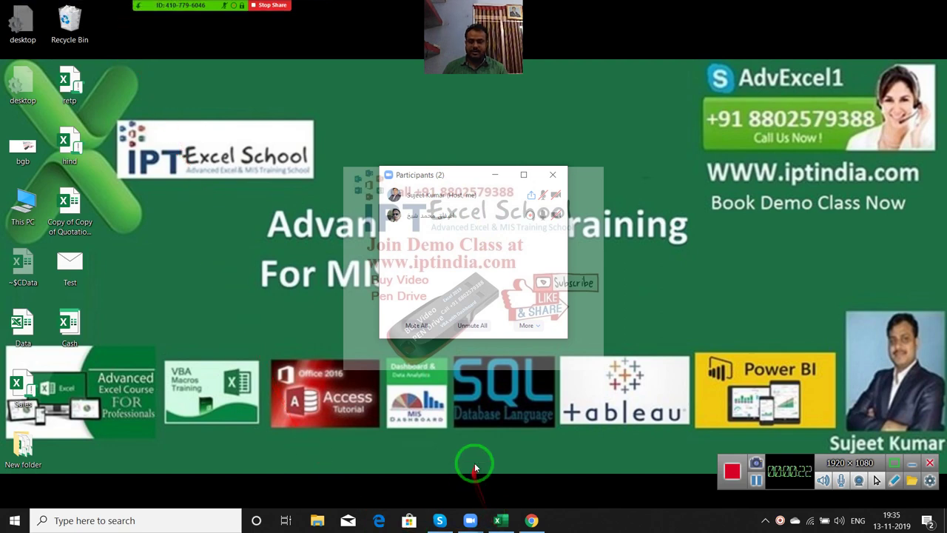
pyautogui.click(553, 175)
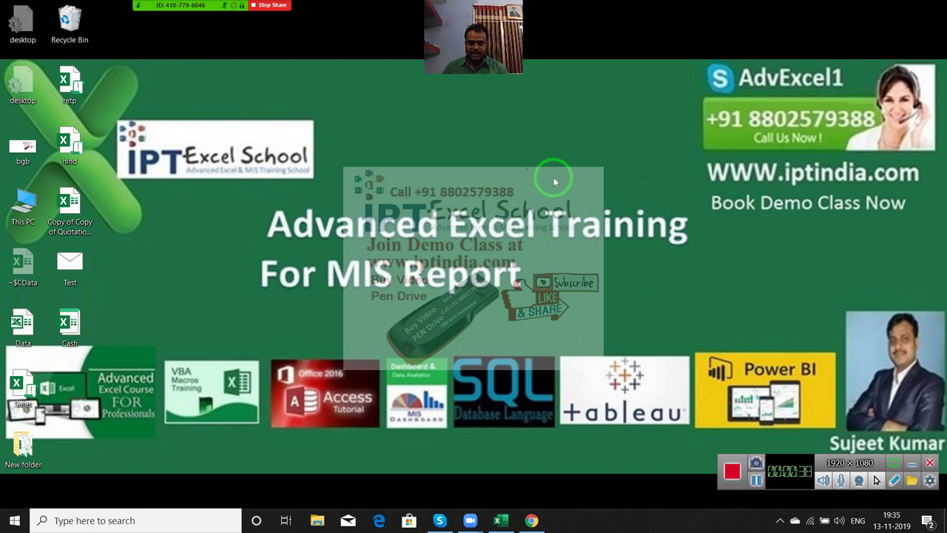
pyautogui.click(60, 5)
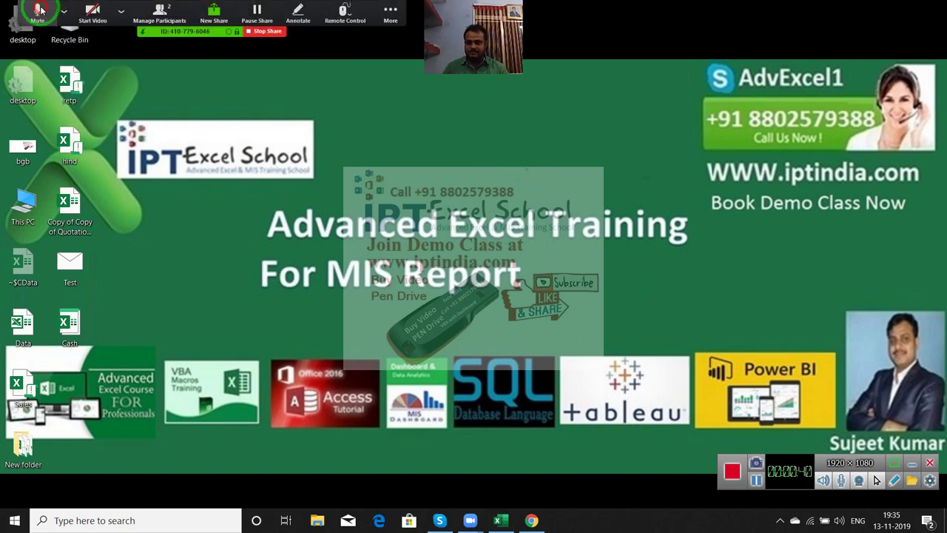
pyautogui.click(398, 18)
pyautogui.click(392, 15)
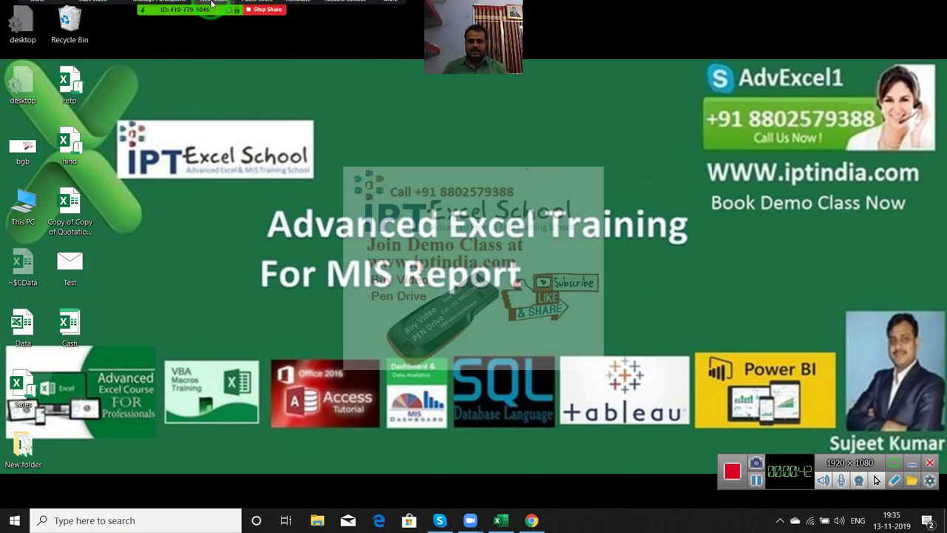
pyautogui.click(392, 15)
pyautogui.click(394, 39)
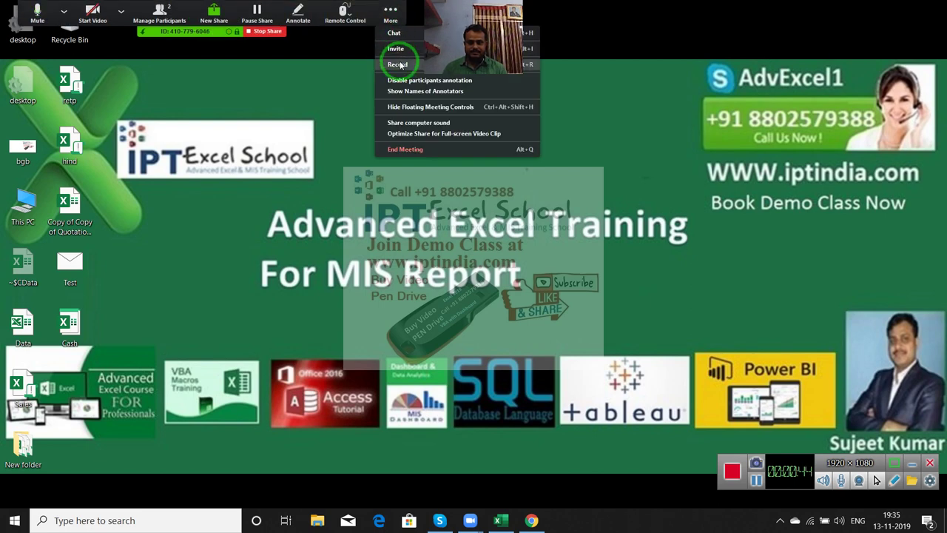
pyautogui.click(400, 65)
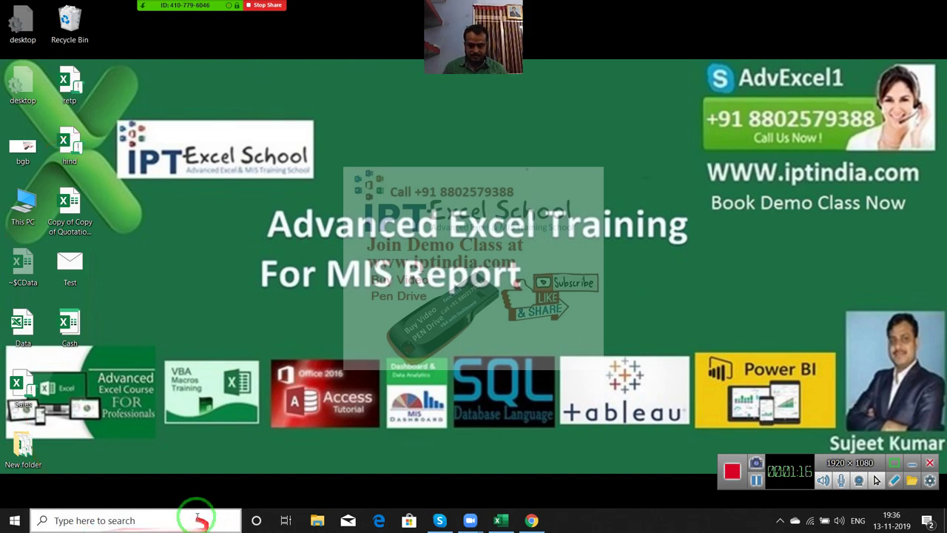
# Bring Excel to the front and create a new blank workbook.
pyautogui.moveTo(196, 514); pyautogui.dragTo(63, 403)
pyautogui.moveTo(337, 240); pyautogui.dragTo(472, 482)
pyautogui.click(500, 518)
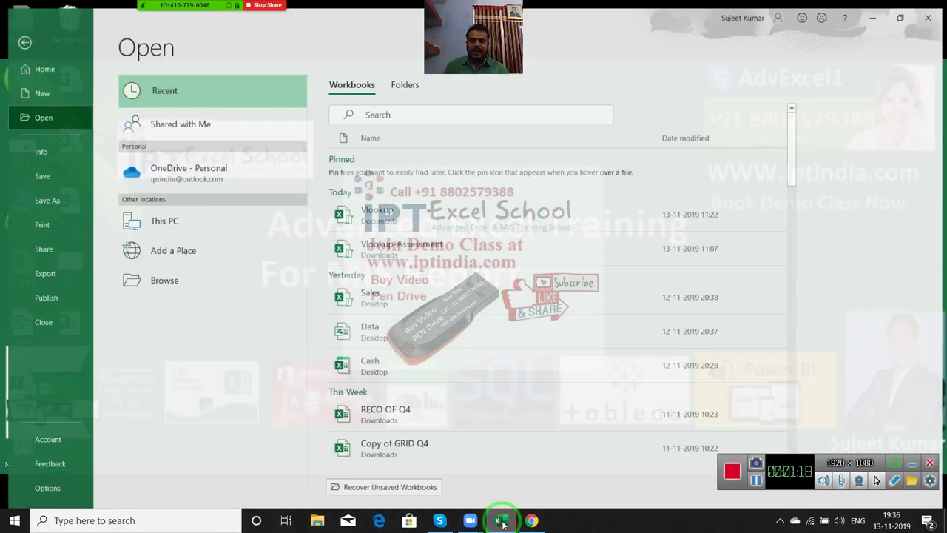
pyautogui.moveTo(501, 511); pyautogui.dragTo(213, 141)
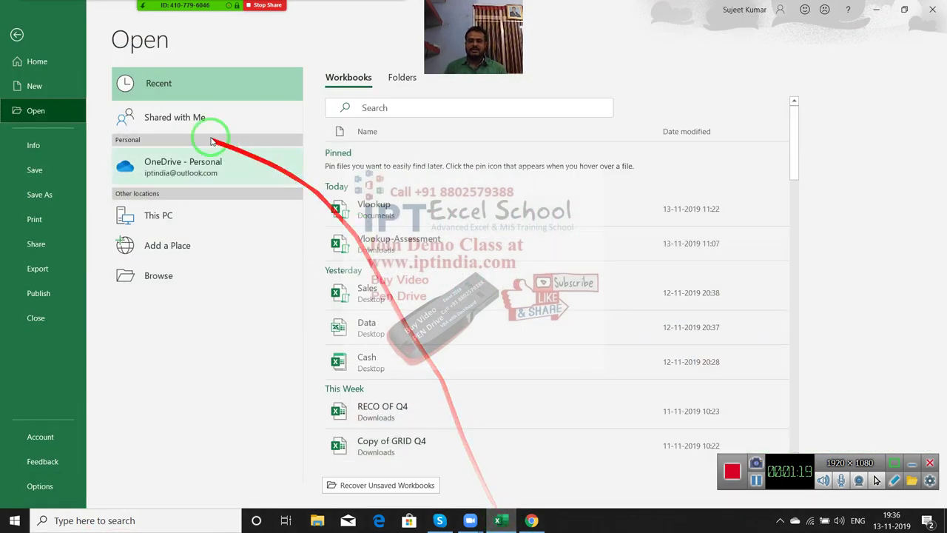
pyautogui.click(42, 94)
pyautogui.click(152, 141)
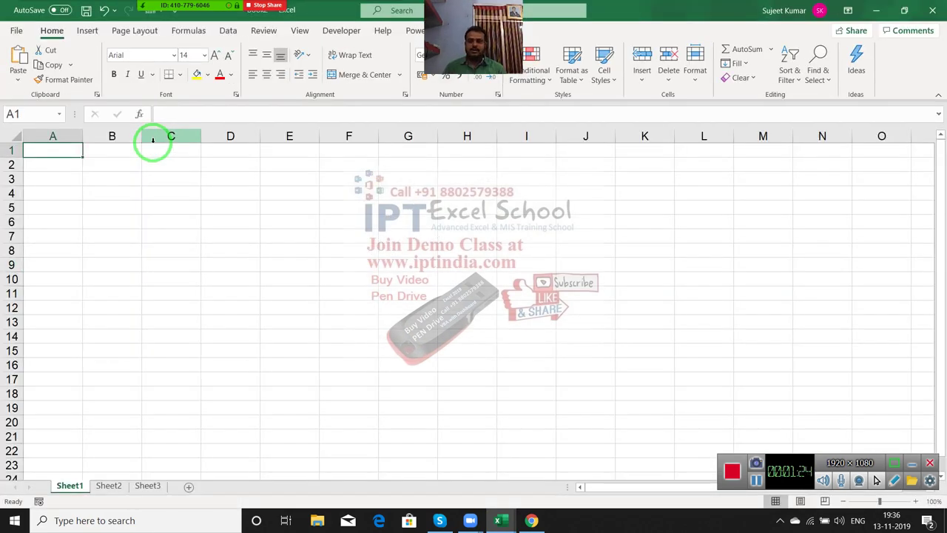
# Select cell B5 and open Record Macro from the Developer tab.
pyautogui.click(107, 205)
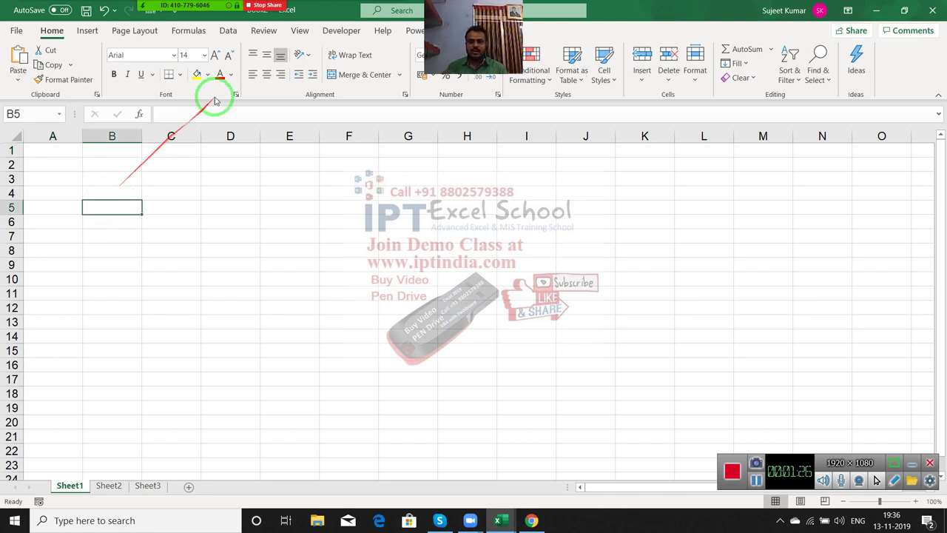
pyautogui.click(303, 31)
pyautogui.click(339, 30)
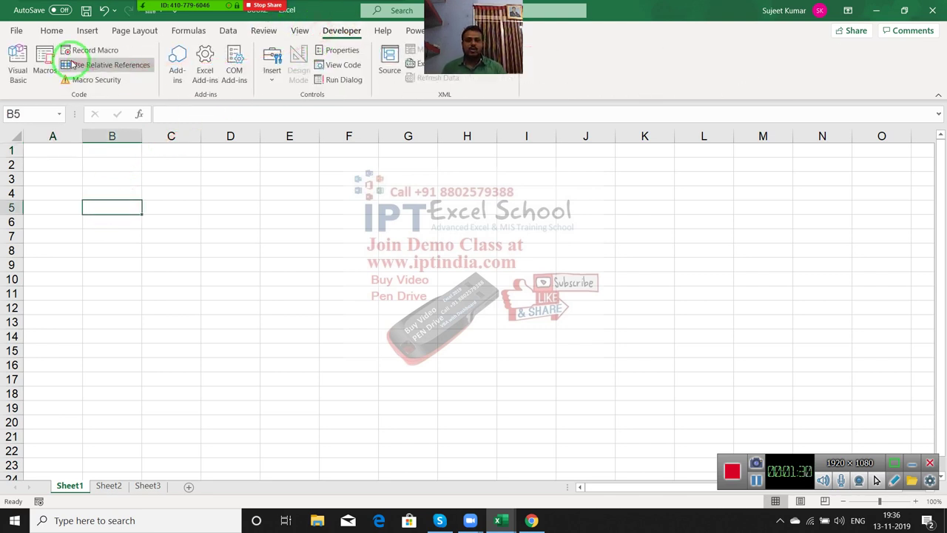
pyautogui.click(49, 152)
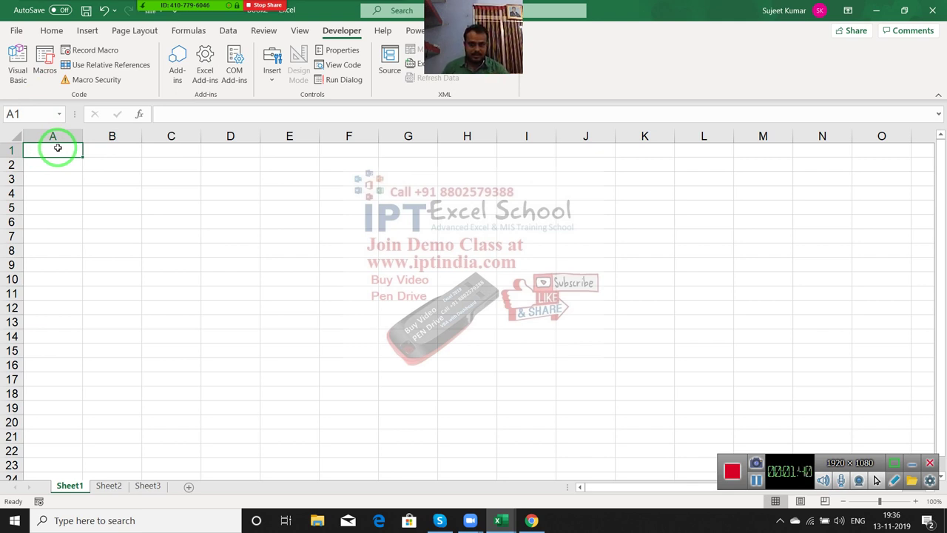
pyautogui.click(111, 207)
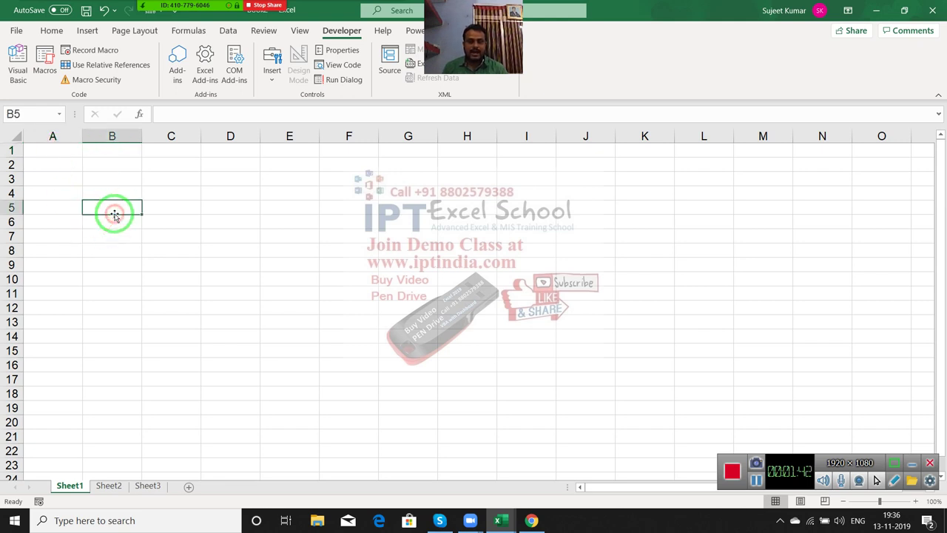
pyautogui.click(83, 54)
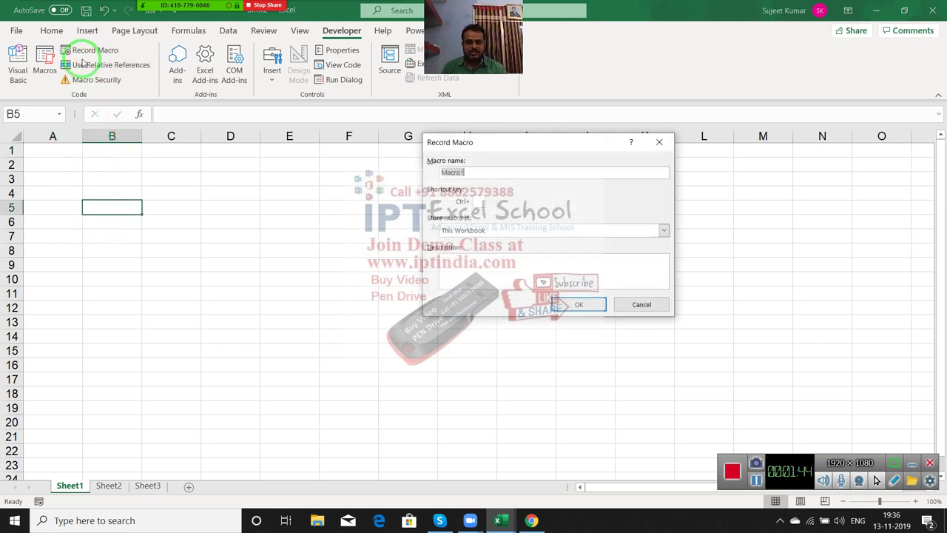
# Record Macro1 typing Name in A1 and Roll in B1, then stop recording.
pyautogui.click(604, 308)
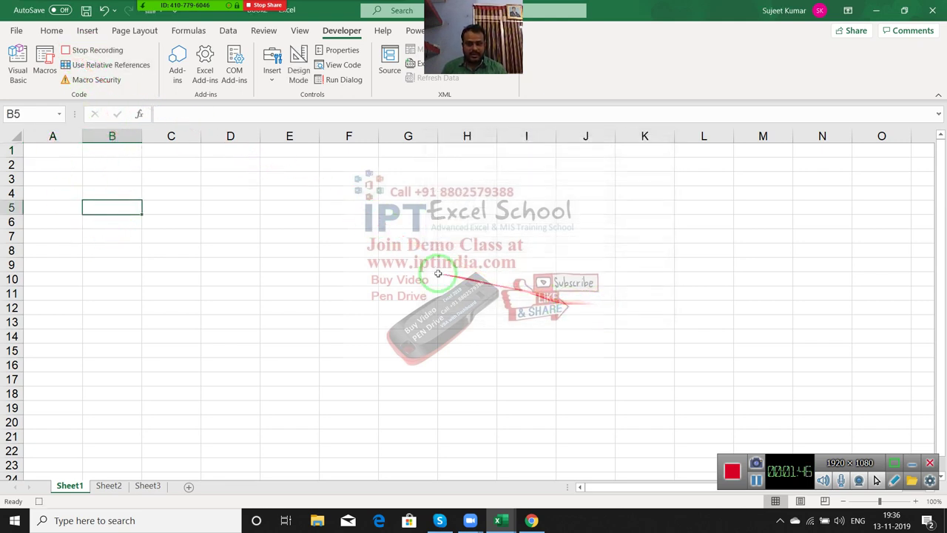
pyautogui.click(68, 145)
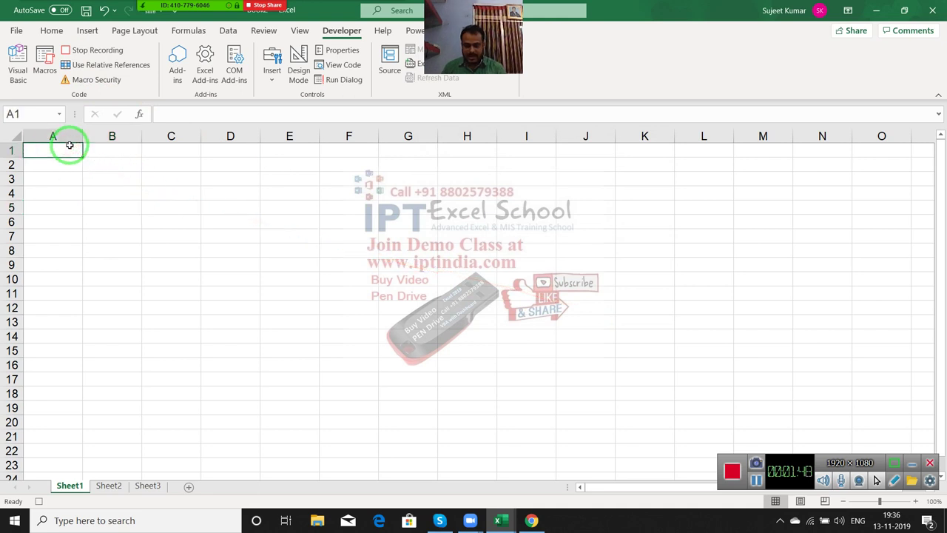
pyautogui.write('Name')
pyautogui.click(111, 150)
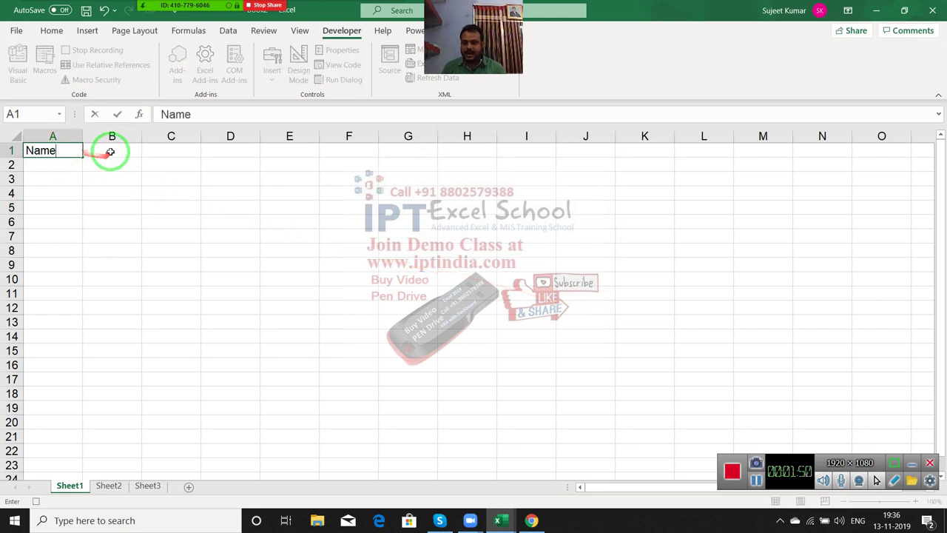
pyautogui.write('Roll')
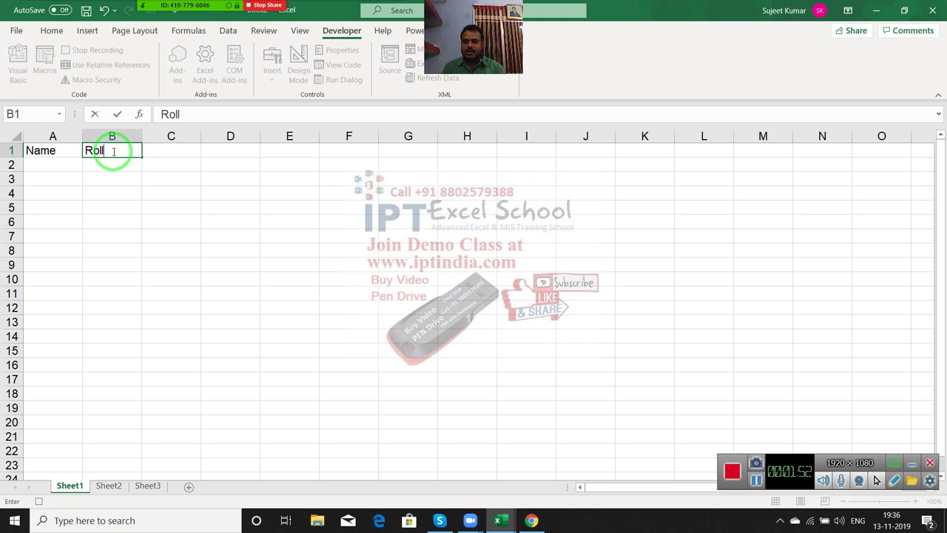
pyautogui.press('Return')
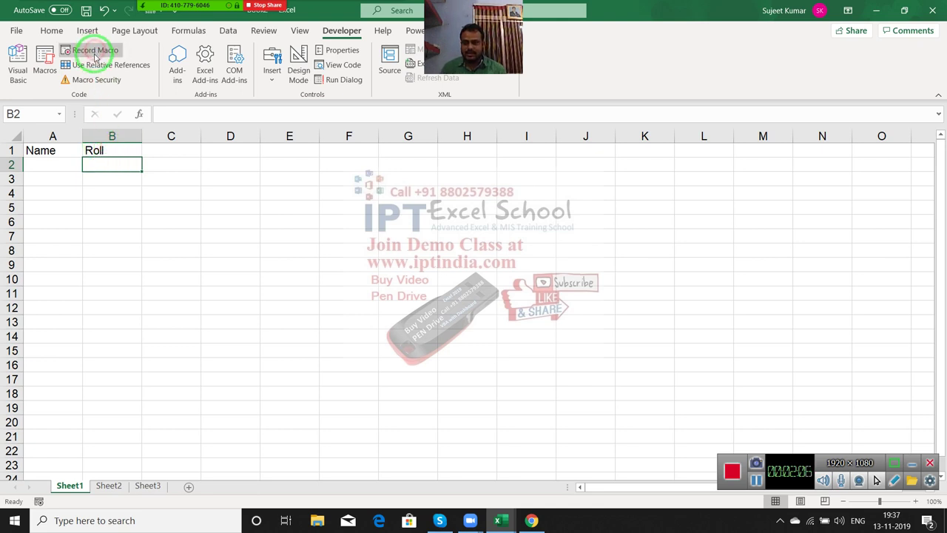
pyautogui.click(93, 50)
# Edit Macro1 in the VBA editor and add a blank line before End Sub.
pyautogui.click(44, 63)
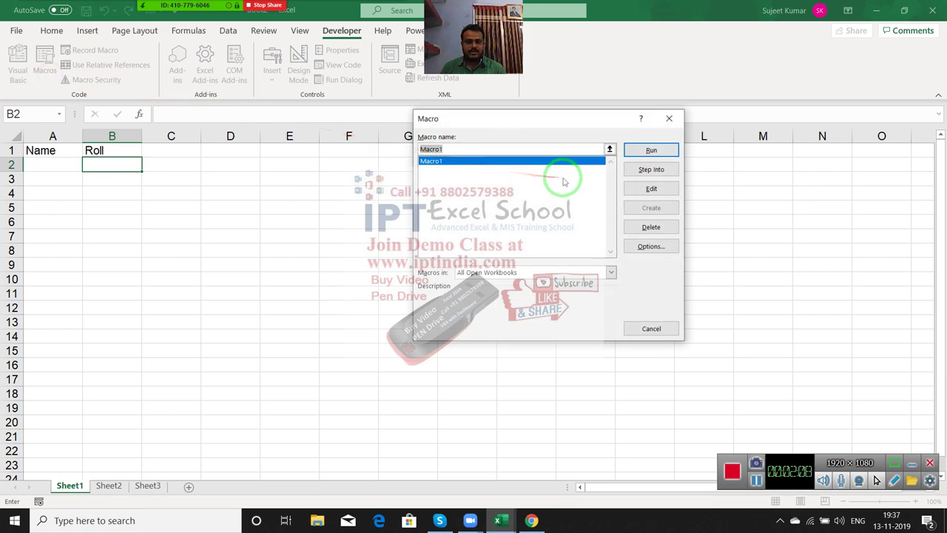
pyautogui.click(667, 188)
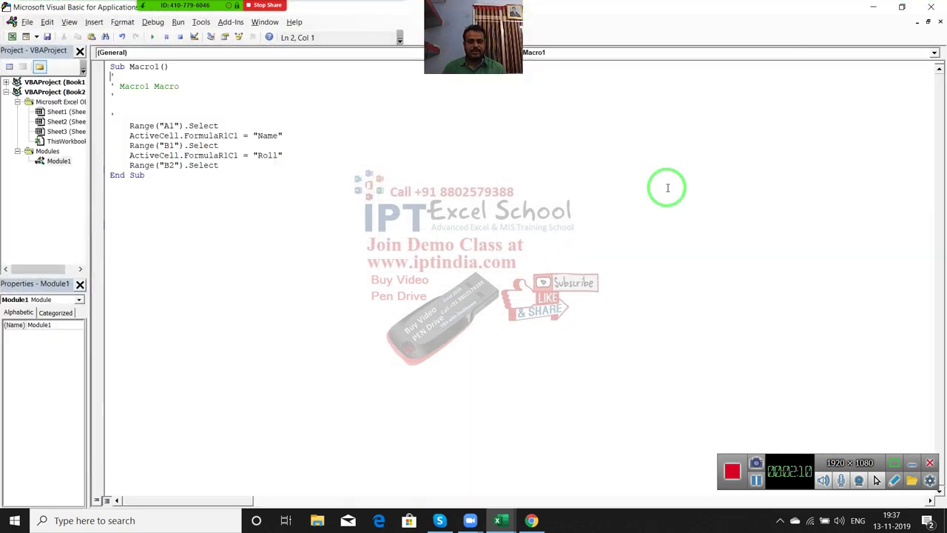
pyautogui.click(111, 176)
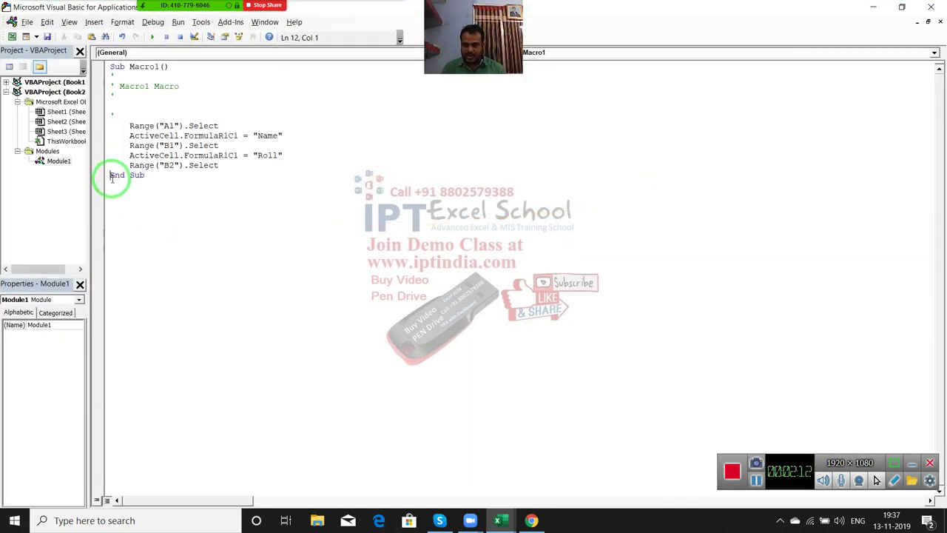
pyautogui.press('Return')
pyautogui.press('Return')
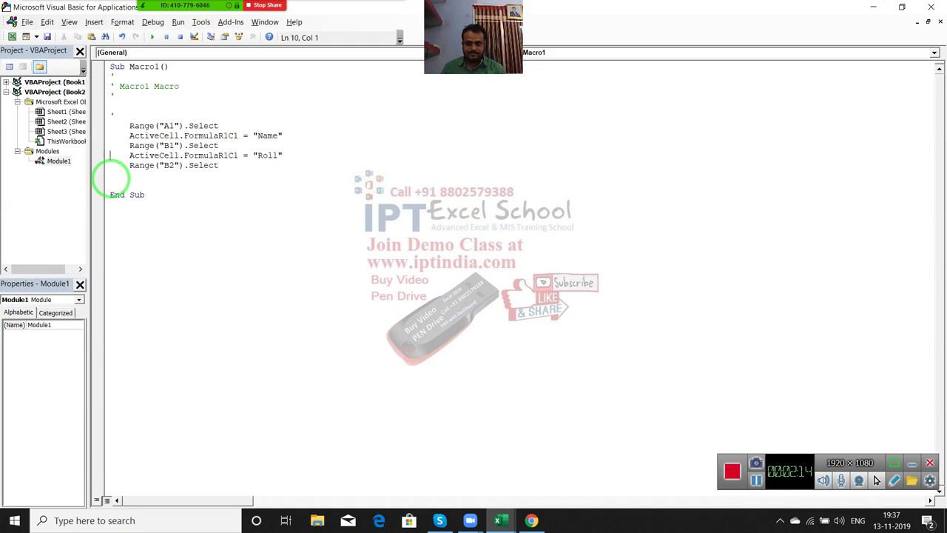
# Select the recorded Macro1 code lines, then minimize the VBA editor.
pyautogui.press('Up')
pyautogui.press('Up')
pyautogui.press('Up')
pyautogui.press('Right')
pyautogui.press('Right')
pyautogui.press('Right')
pyautogui.press('Right')
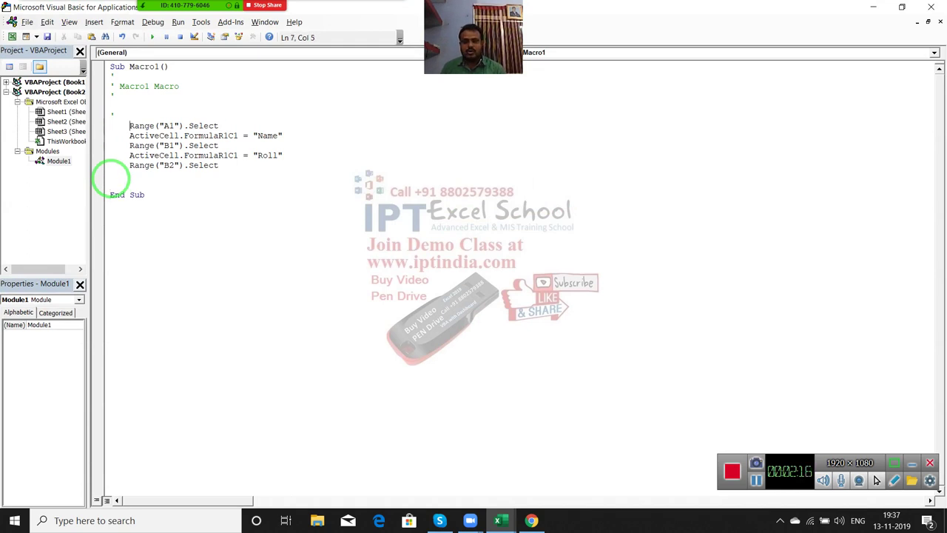
pyautogui.hotkey('shift', 'Down')
pyautogui.hotkey('shift', 'Down')
pyautogui.hotkey('shift', 'Down')
pyautogui.hotkey('shift', 'Down')
pyautogui.hotkey('shift', 'Down')
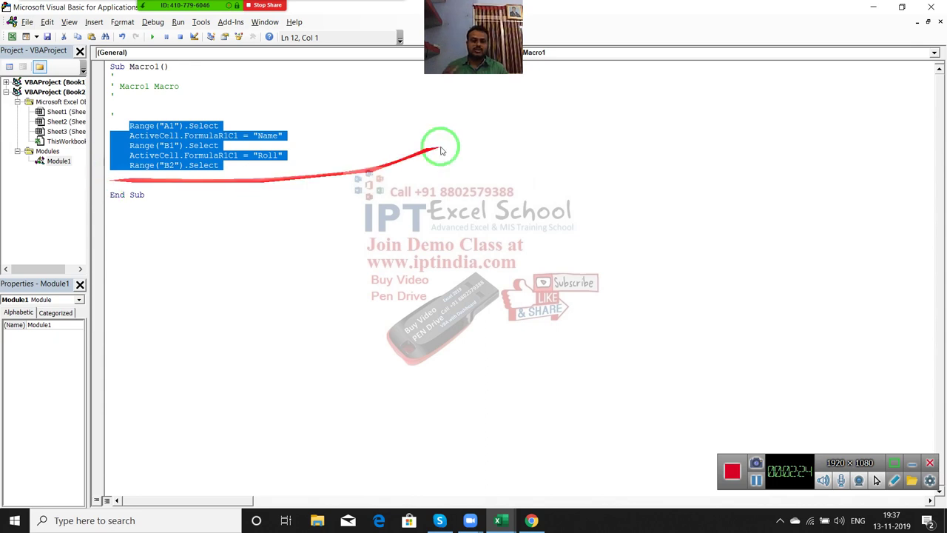
pyautogui.click(875, 8)
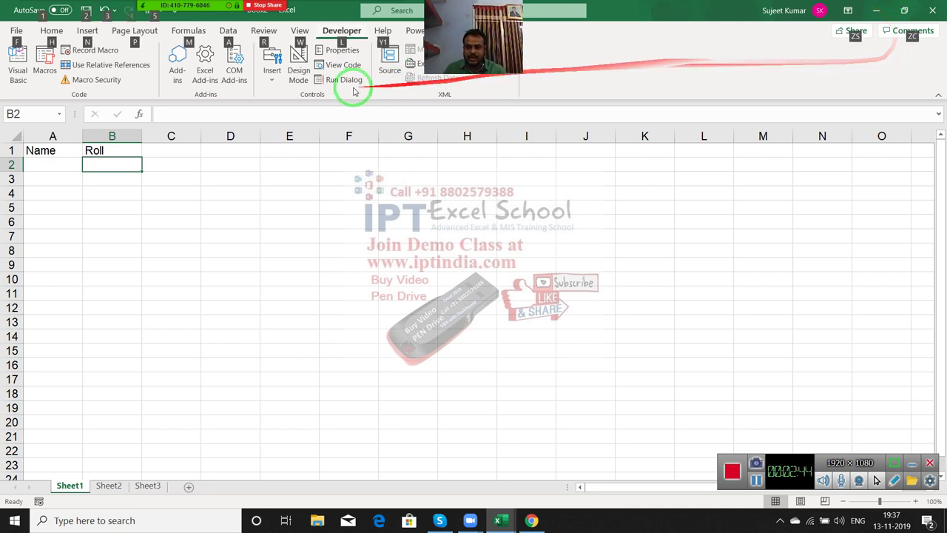
# Select cell B2, return to the VBA editor, and start a new procedure 'Sub rr'.
pyautogui.click(215, 140)
pyautogui.click(130, 163)
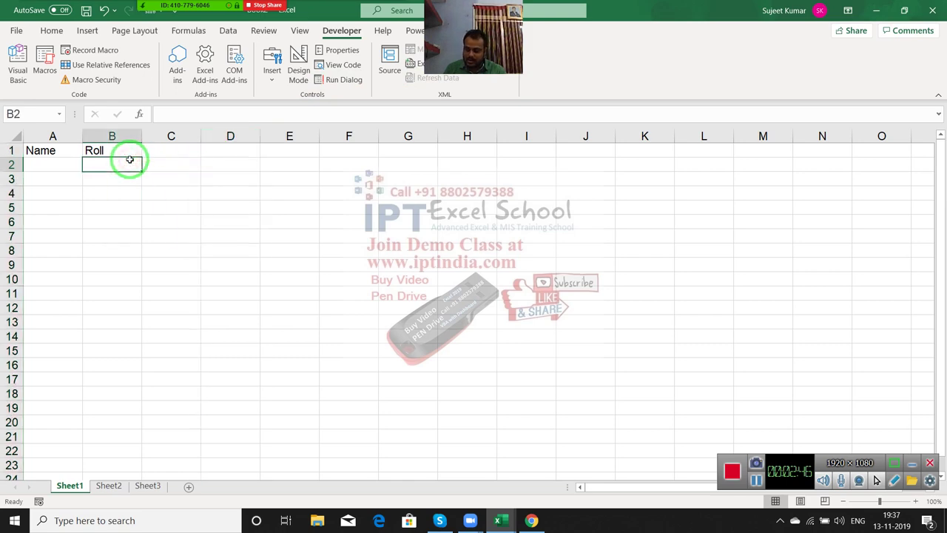
pyautogui.hotkey('alt', 'F11')
pyautogui.click(163, 216)
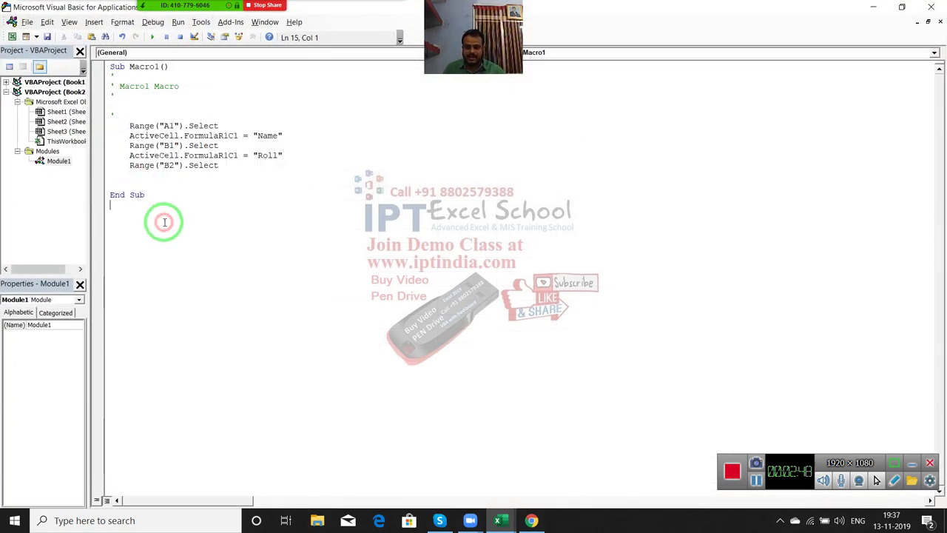
pyautogui.write('sub')
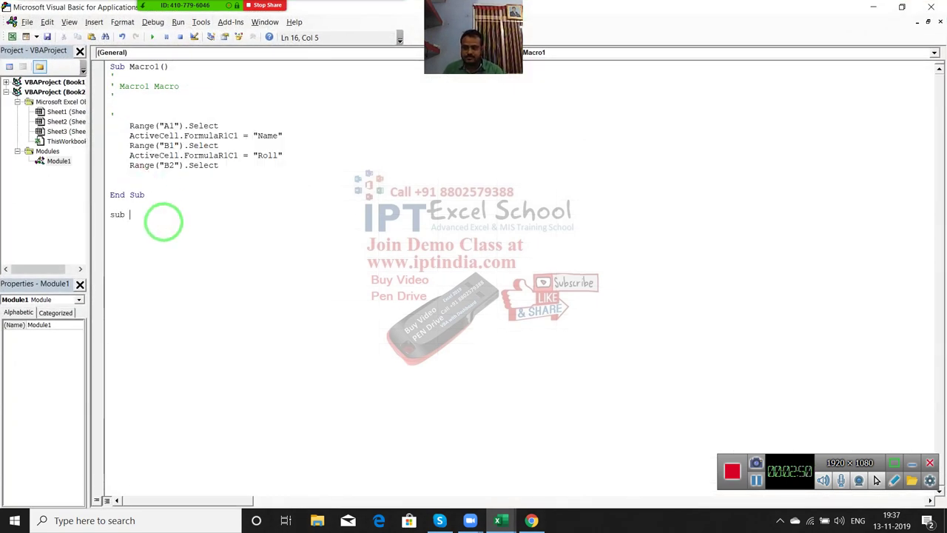
pyautogui.write(' rr(')
pyautogui.press('Return')
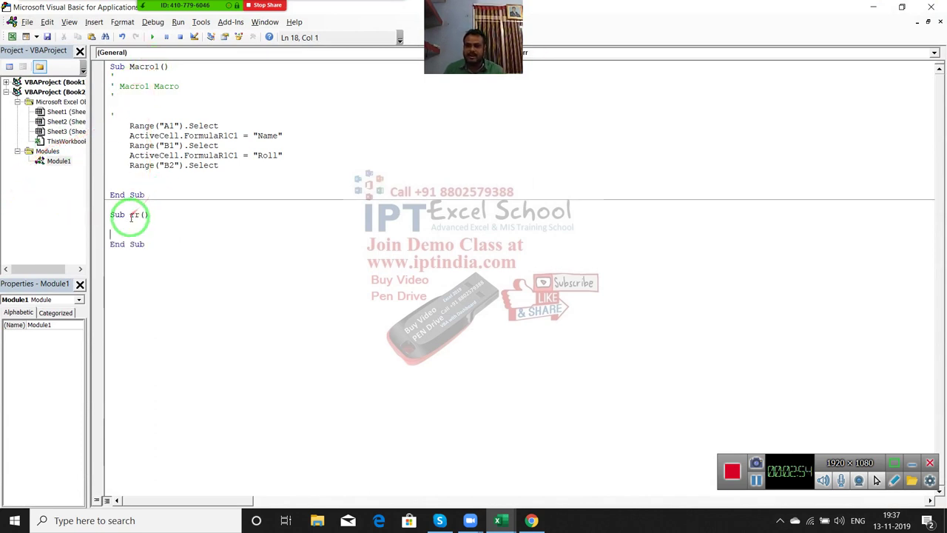
# Write Range("A1").Select inside rr using IntelliSense and select that line.
pyautogui.click(124, 234)
pyautogui.press('Return')
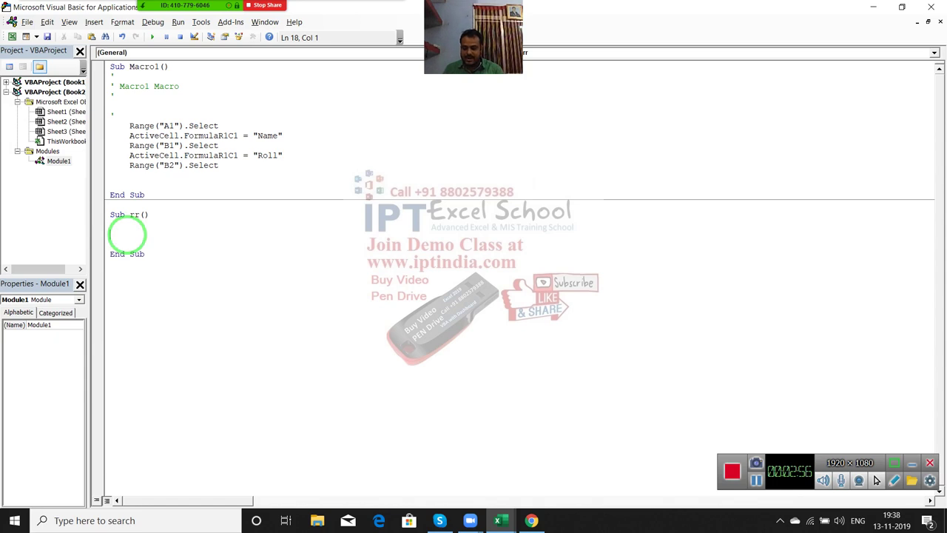
pyautogui.write('range("A')
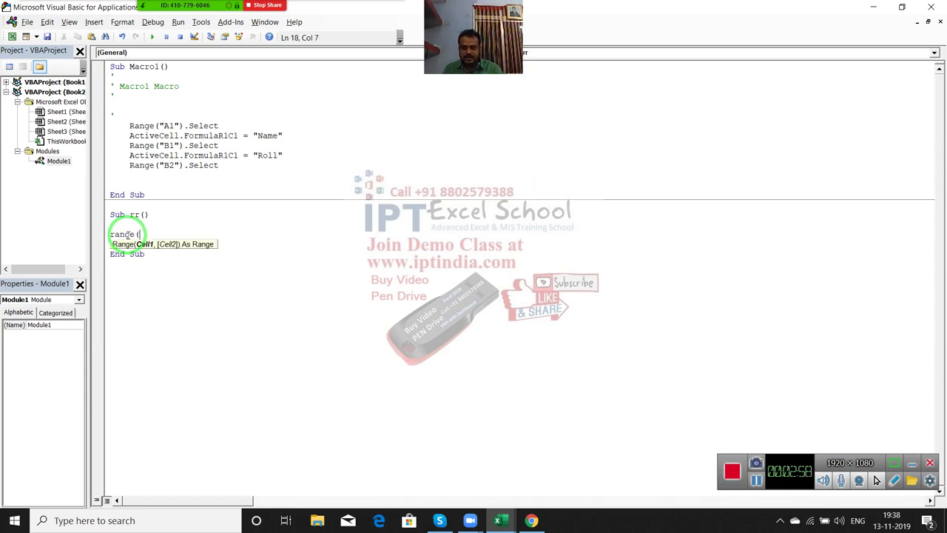
pyautogui.write('1')
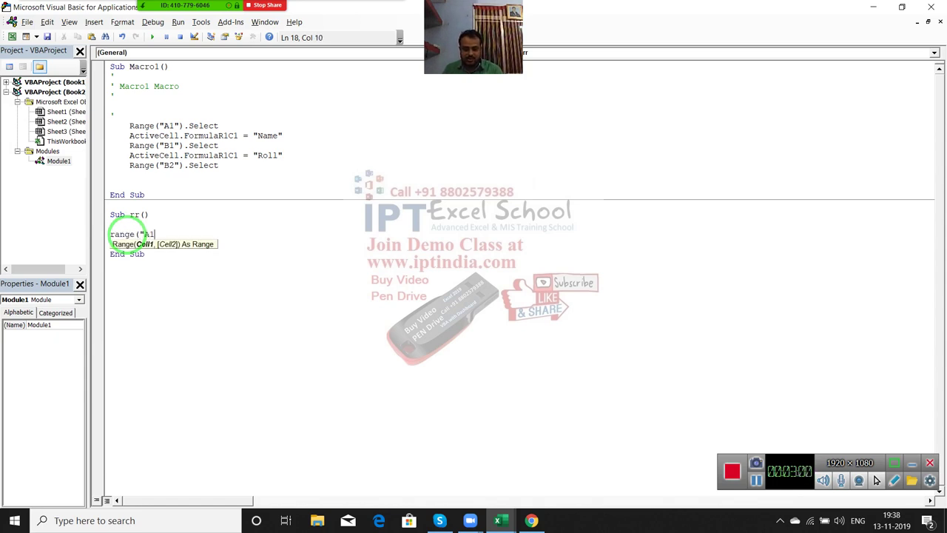
pyautogui.write('").v')
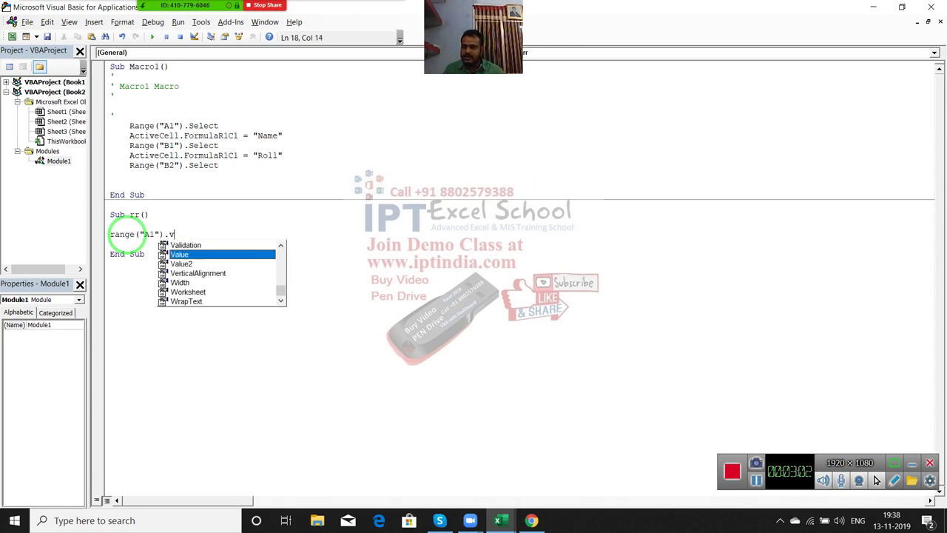
pyautogui.press('BackSpace')
pyautogui.write('s')
pyautogui.press('Tab')
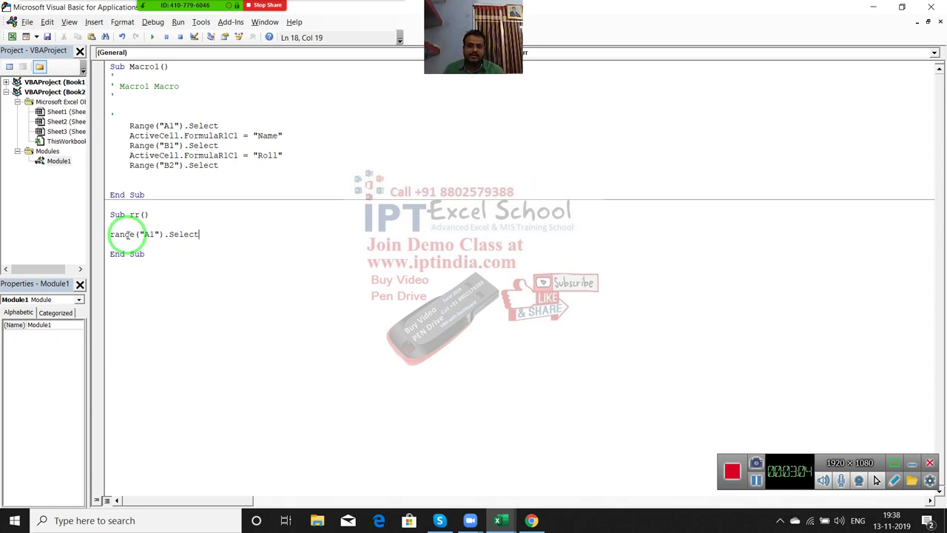
pyautogui.press('Return')
pyautogui.hotkey('shift', 'Down')
pyautogui.hotkey('shift', 'Down')
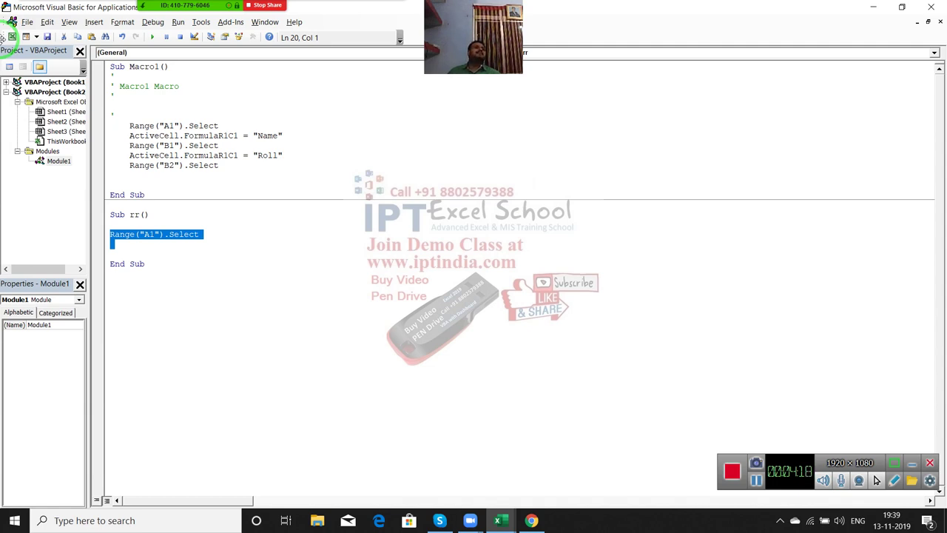
pyautogui.press('Up')
pyautogui.press('Up')
pyautogui.press('Up')
pyautogui.press('Up')
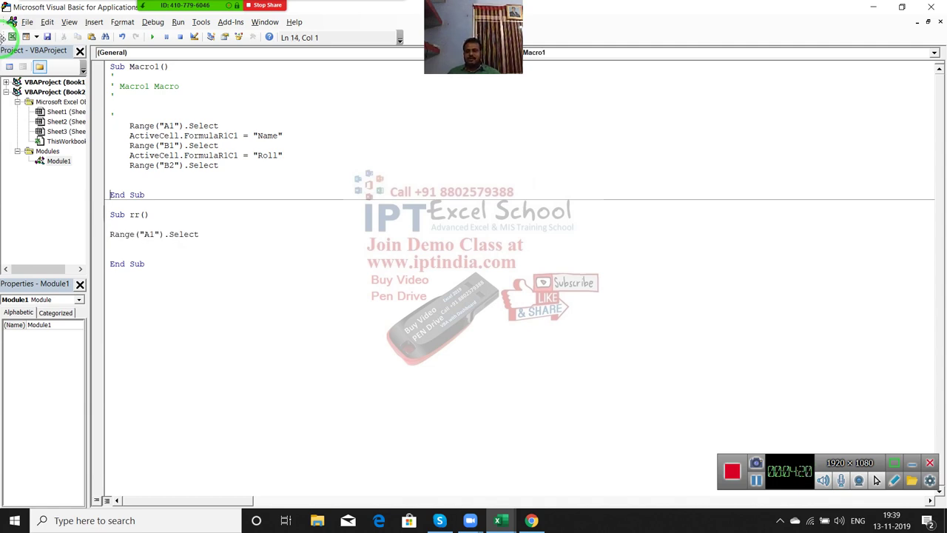
pyautogui.press('Up')
pyautogui.press('Up')
pyautogui.press('Right')
pyautogui.press('Right')
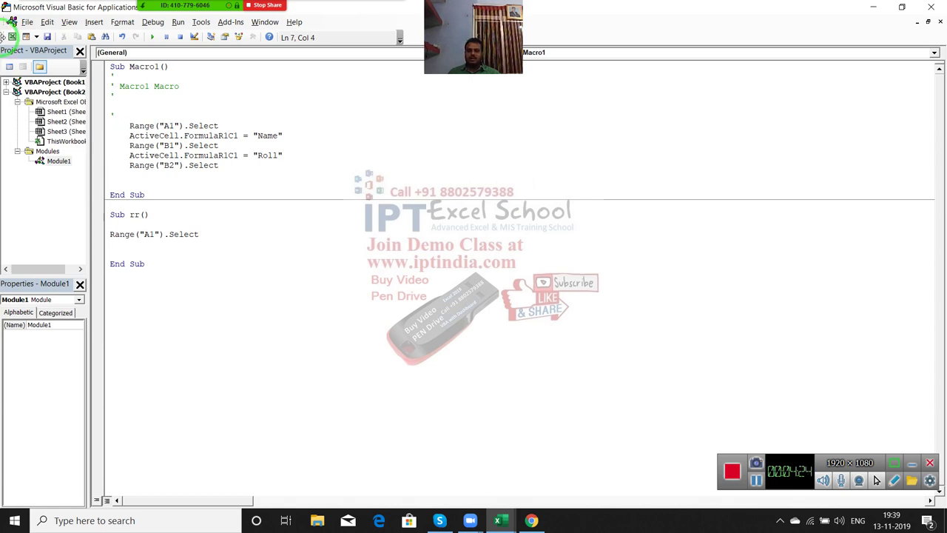
pyautogui.hotkey('shift', 'Down')
pyautogui.hotkey('shift', 'Down')
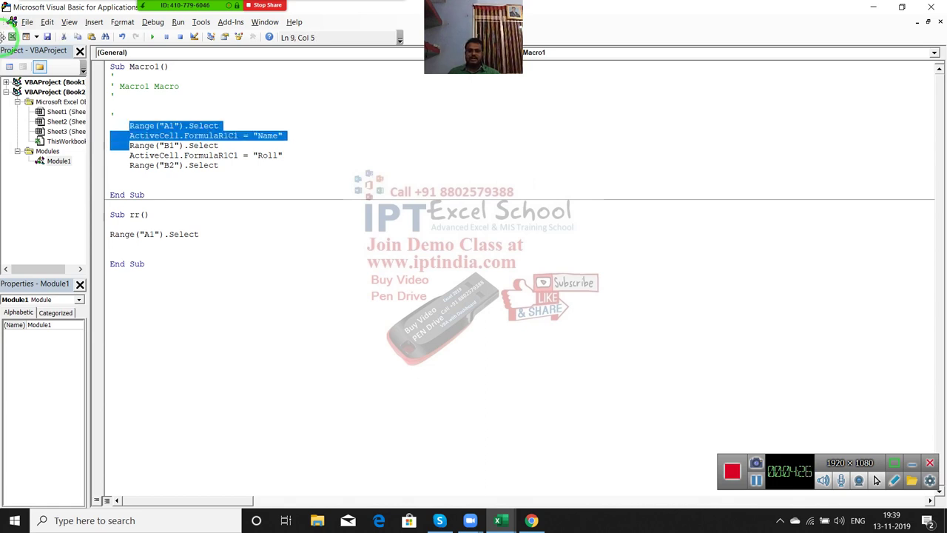
pyautogui.click(129, 215)
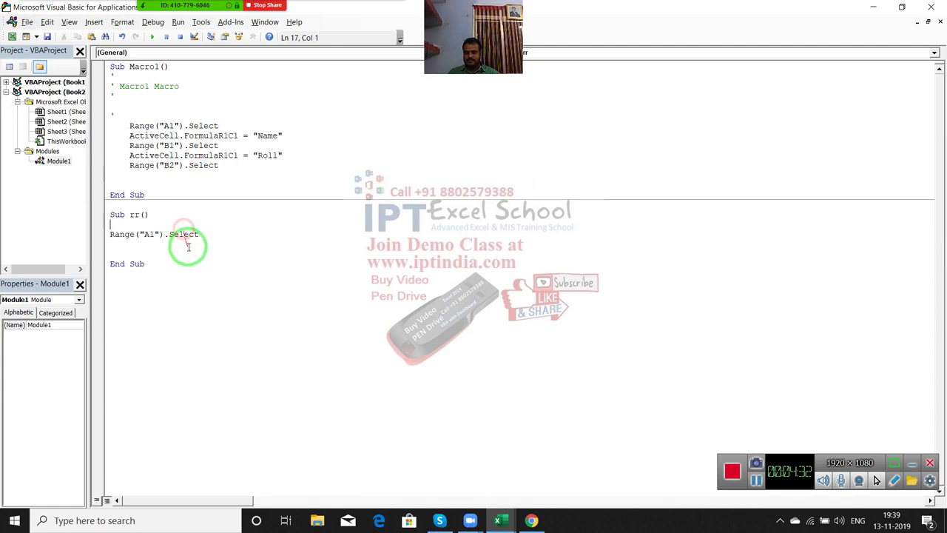
# Change the rr line to Range("A1").Value = "Name".
pyautogui.click(210, 232)
pyautogui.press('BackSpace')
pyautogui.press('BackSpace')
pyautogui.press('BackSpace')
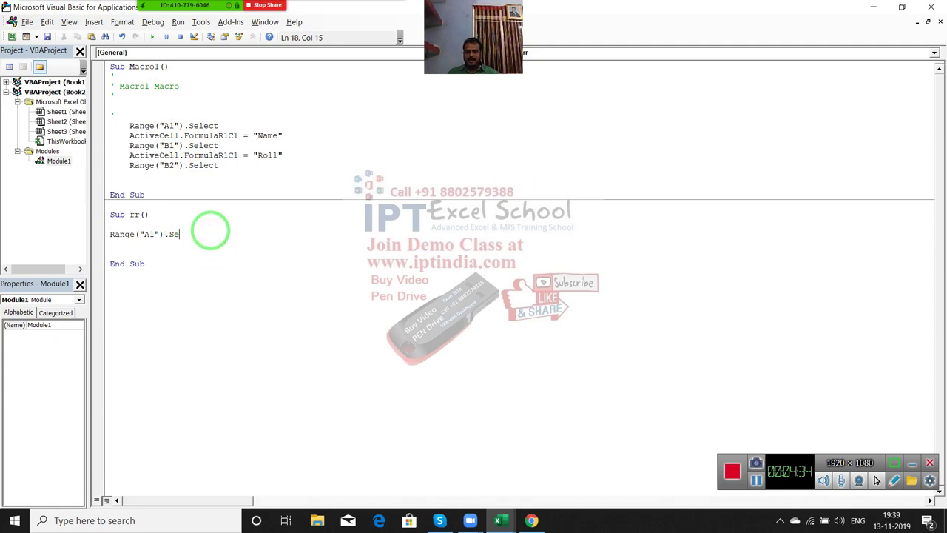
pyautogui.press('BackSpace')
pyautogui.press('BackSpace')
pyautogui.press('BackSpace')
pyautogui.write('.v')
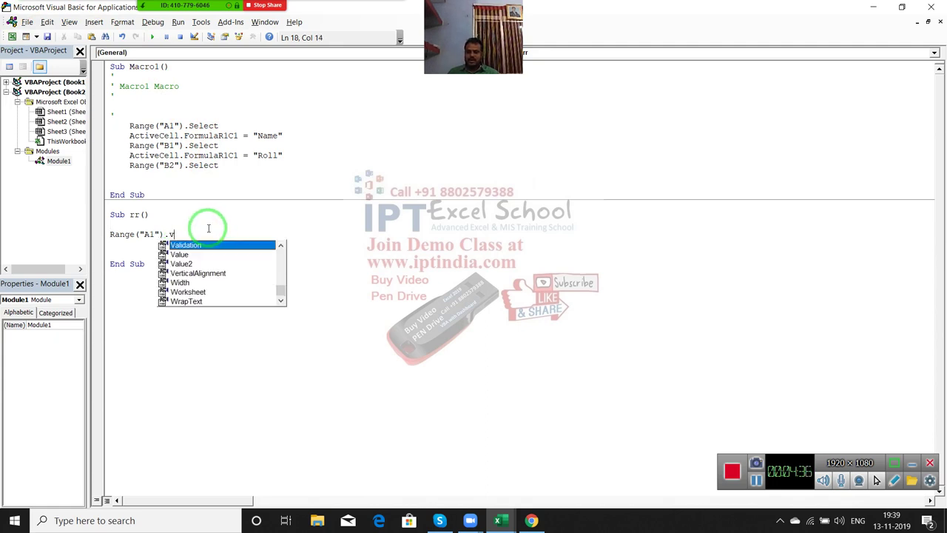
pyautogui.press('Down')
pyautogui.press('Tab')
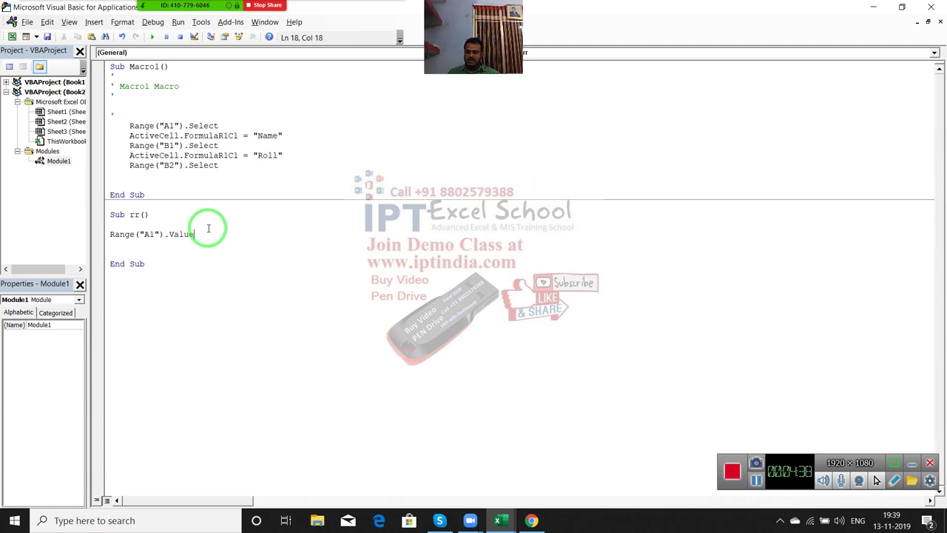
pyautogui.write('"')
pyautogui.write('Name')
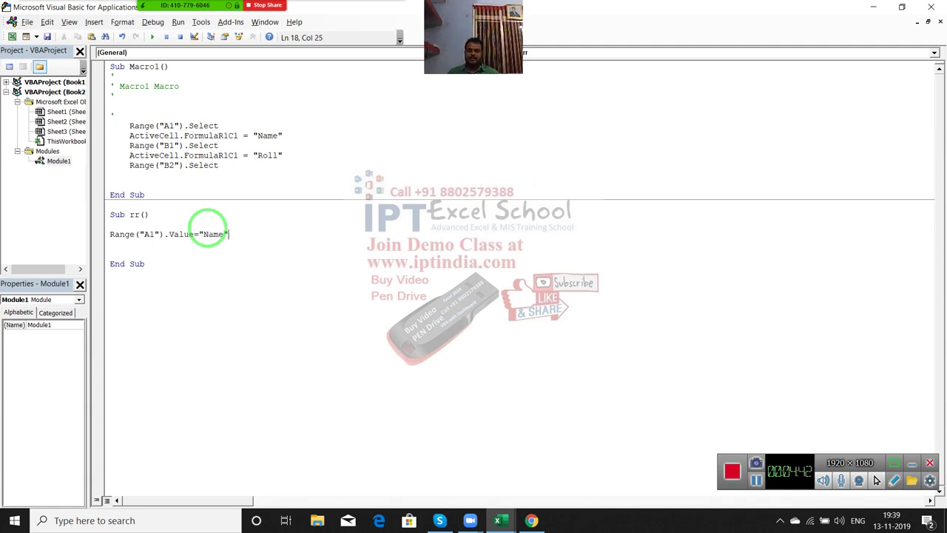
pyautogui.press('Return')
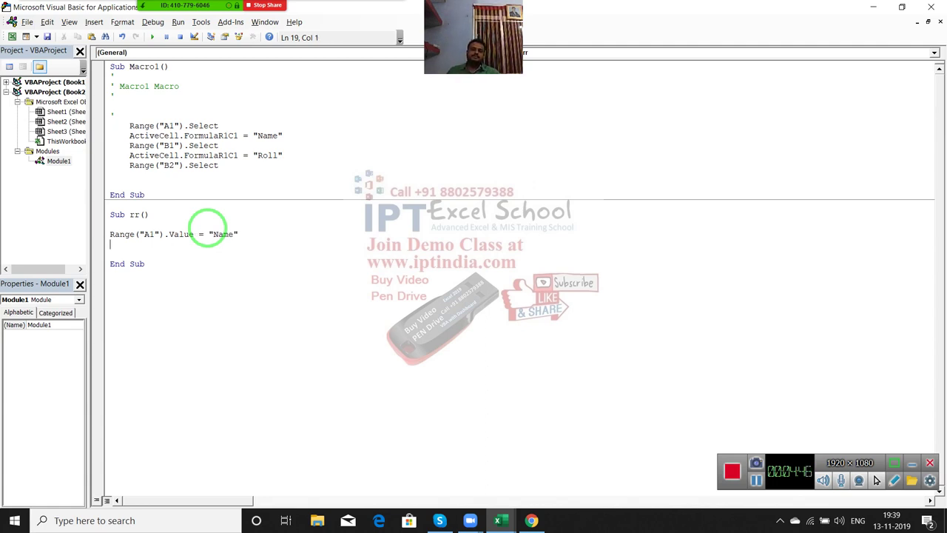
# Compare Macro1's A1 and Name lines with the new rr line, then switch to Excel.
pyautogui.press('Up')
pyautogui.press('Up')
pyautogui.press('Up')
pyautogui.press('Up')
pyautogui.press('Up')
pyautogui.press('Up')
pyautogui.press('Right')
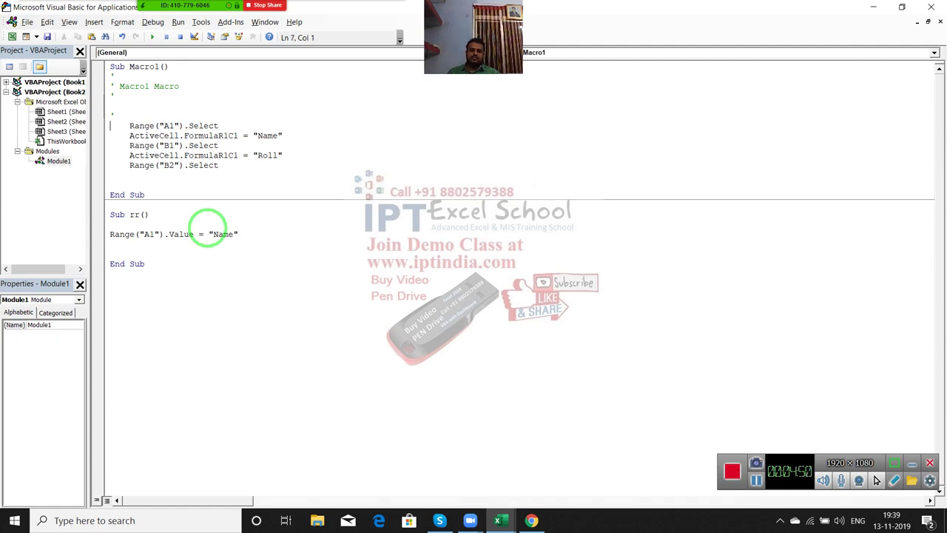
pyautogui.press('Right')
pyautogui.press('Right')
pyautogui.hotkey('shift', 'Down')
pyautogui.hotkey('shift', 'Down')
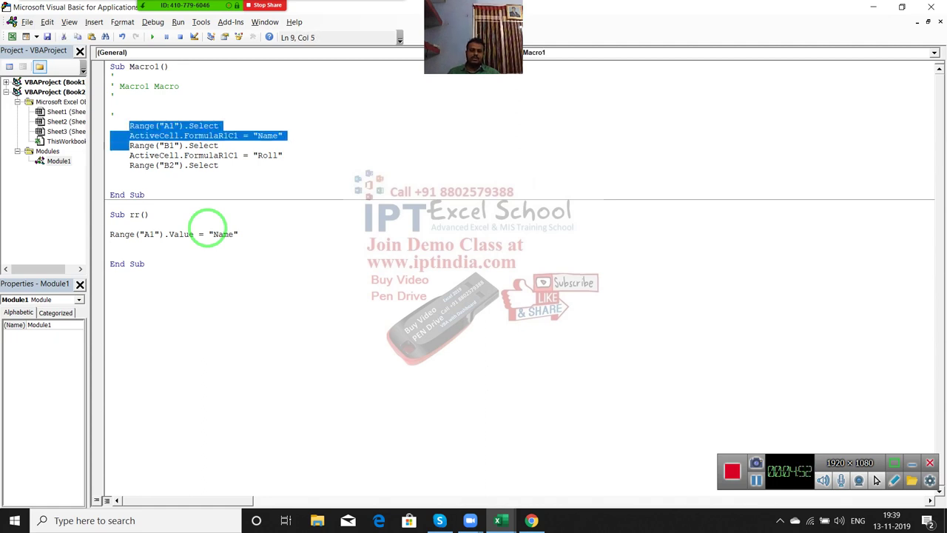
pyautogui.press('Down')
pyautogui.press('Down')
pyautogui.press('Down')
pyautogui.press('Down')
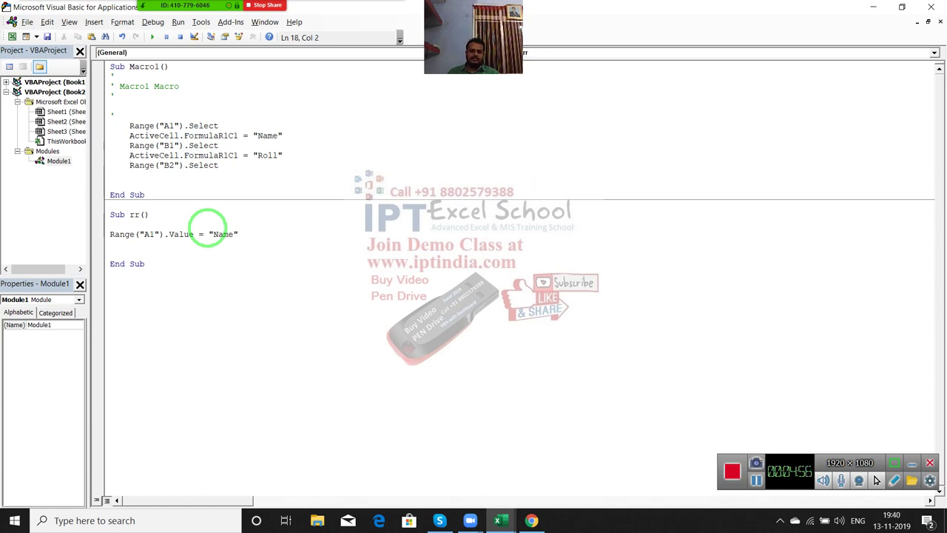
pyautogui.hotkey('shift', 'Down')
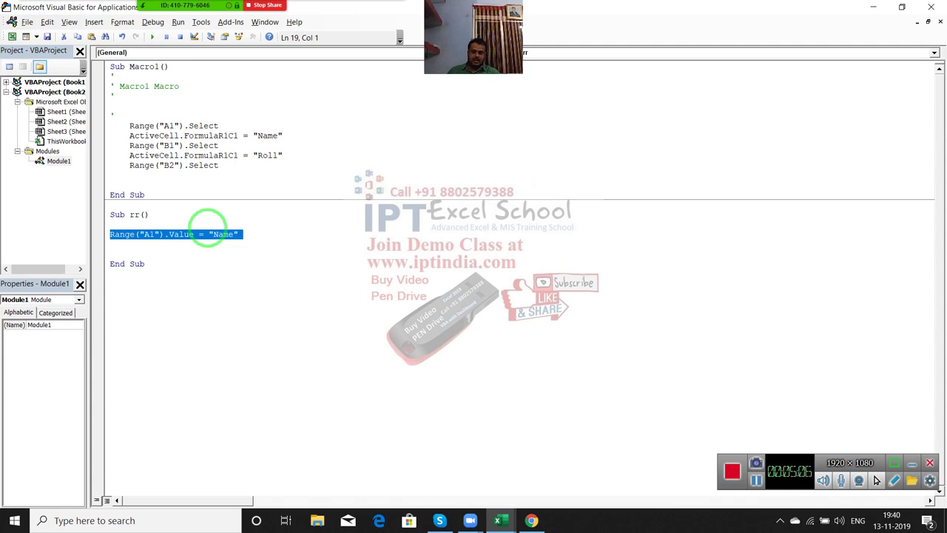
pyautogui.hotkey('alt', 'F11')
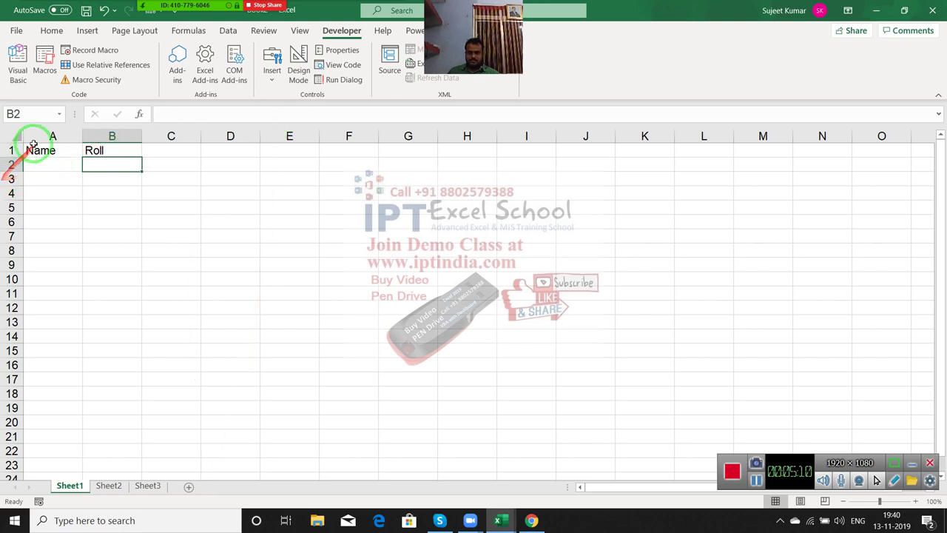
# Delete Name and Roll from A1:B1, keep A1 selected, and show the Home tab.
pyautogui.moveTo(29, 152); pyautogui.dragTo(113, 158)
pyautogui.press('Delete')
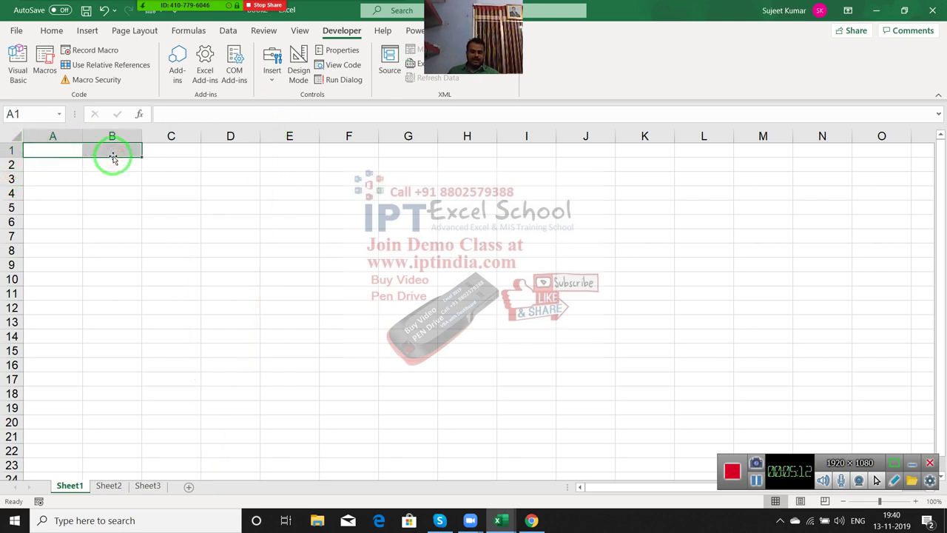
pyautogui.hotkey('shift', 'Left')
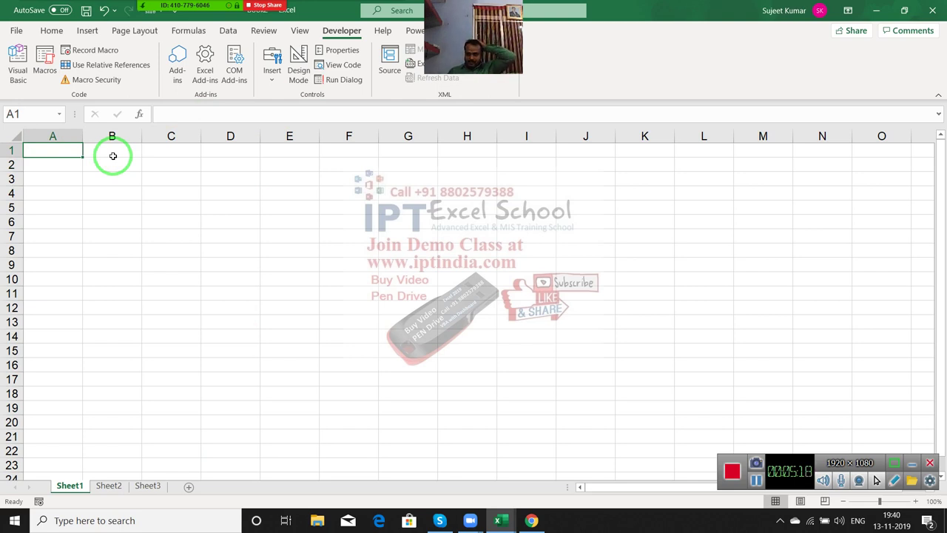
pyautogui.click(52, 30)
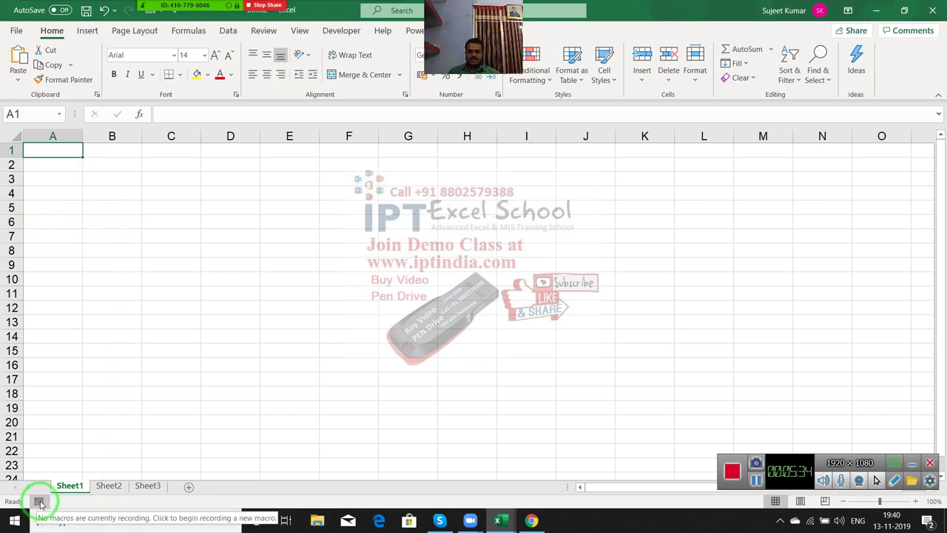
# Record Macro2 copying B2:C5 and pasting values only into E2:F5.
pyautogui.click(39, 502)
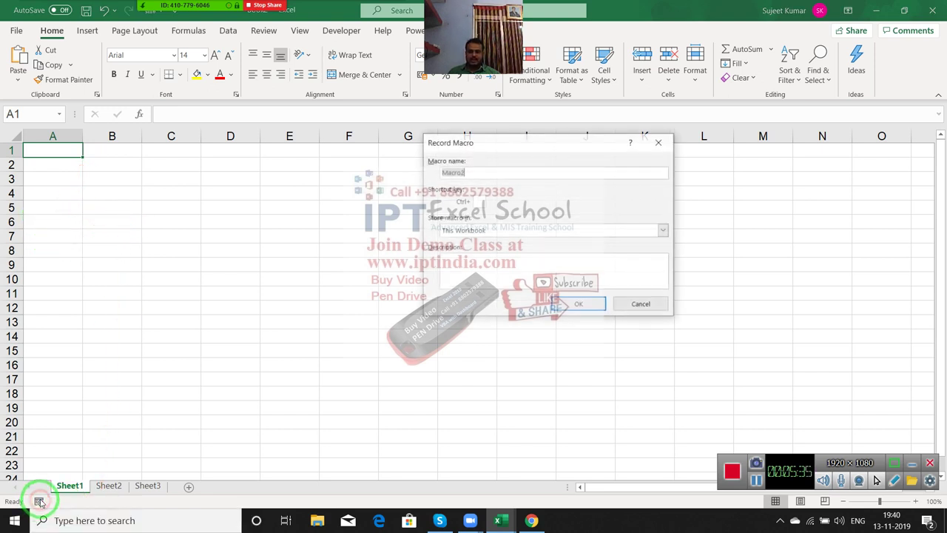
pyautogui.click(578, 301)
pyautogui.moveTo(120, 167); pyautogui.dragTo(148, 205)
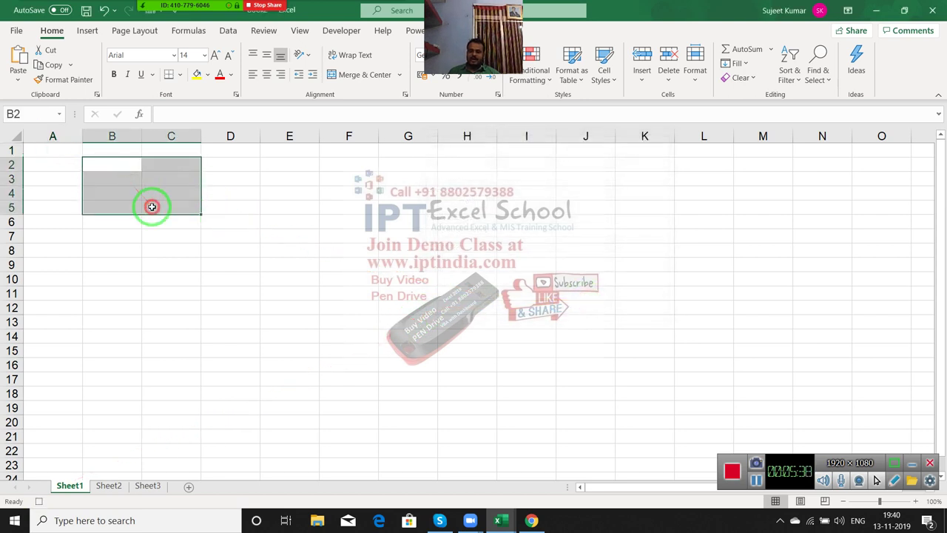
pyautogui.hotkey('ctrl', 'c')
pyautogui.click(306, 161)
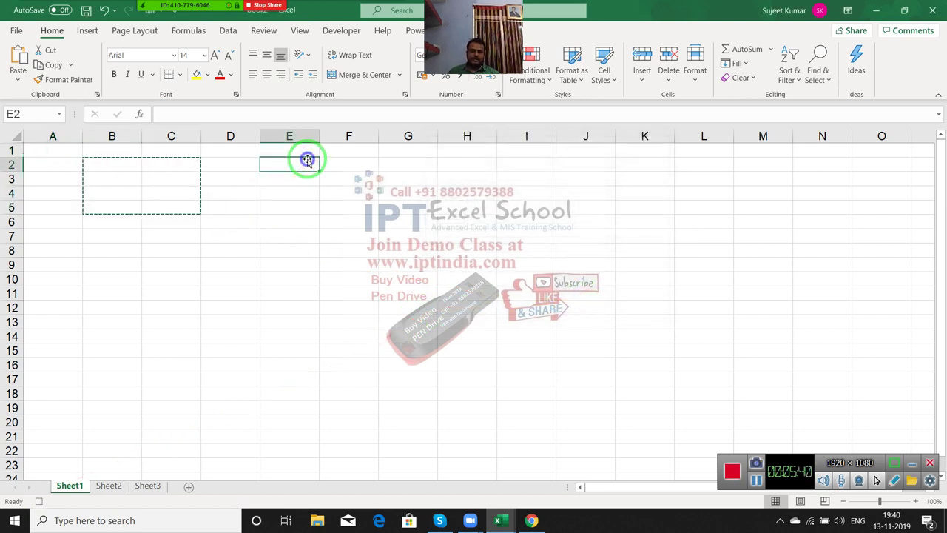
pyautogui.rightClick(307, 162)
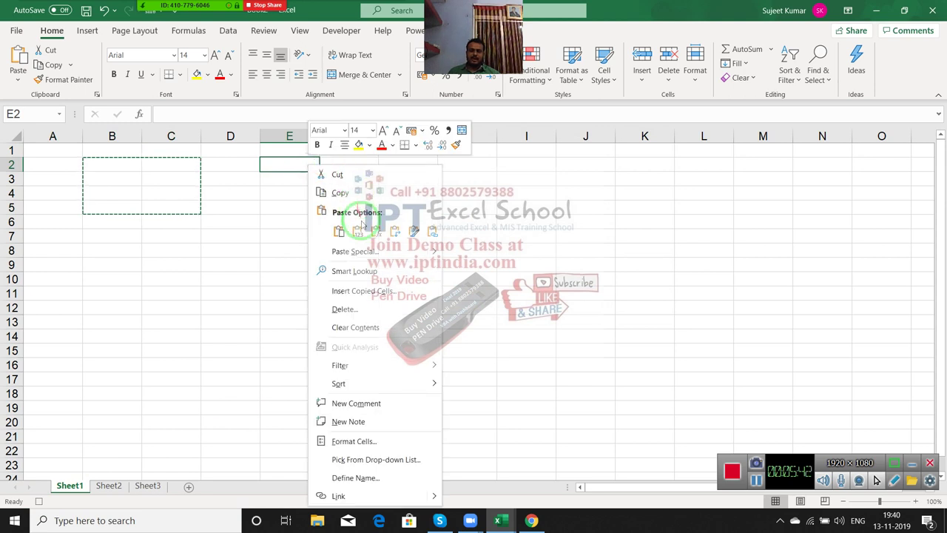
pyautogui.click(359, 252)
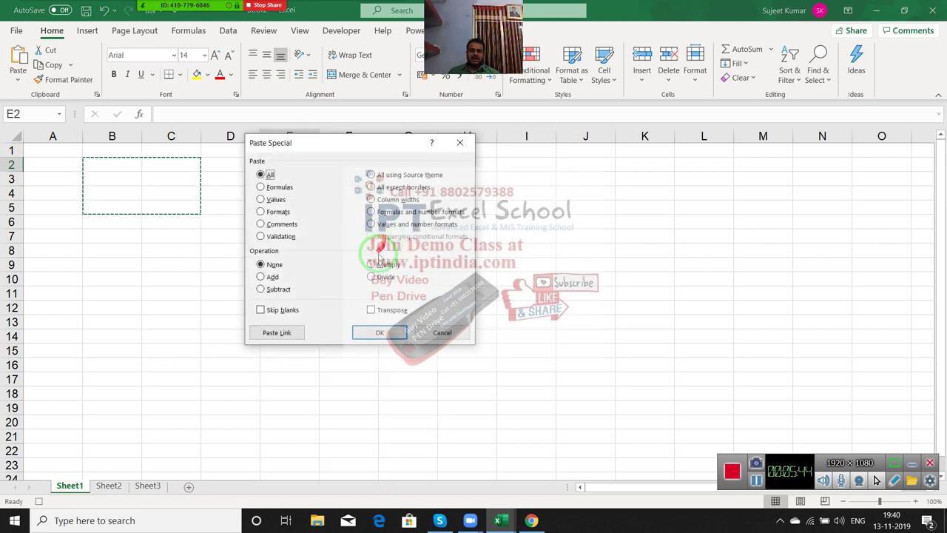
pyautogui.click(261, 199)
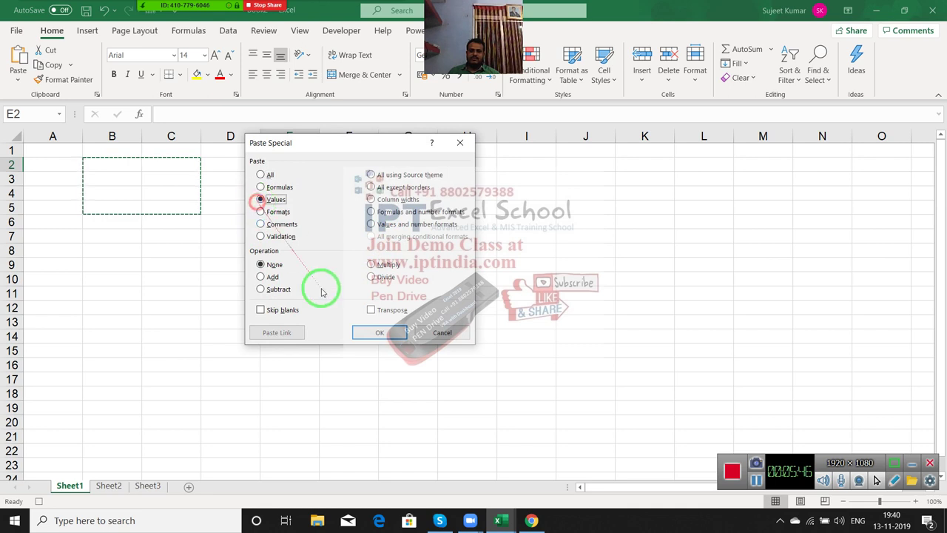
pyautogui.click(364, 329)
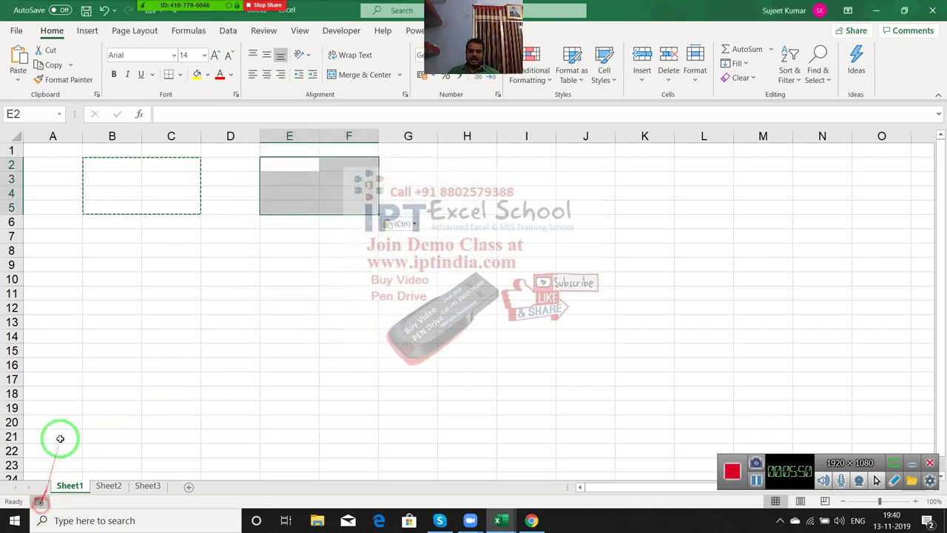
# Pick Macro2 in the Developer Macros list and edit it.
pyautogui.click(356, 32)
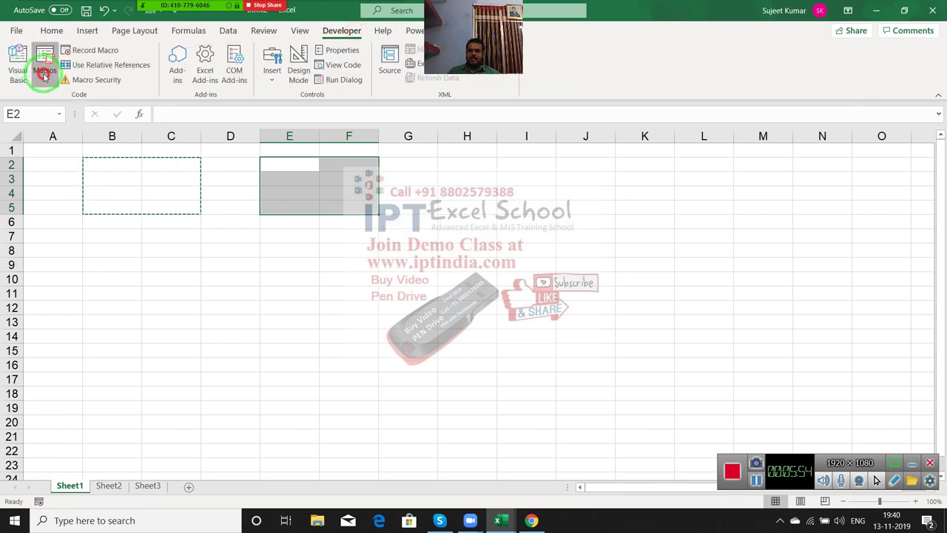
pyautogui.click(44, 61)
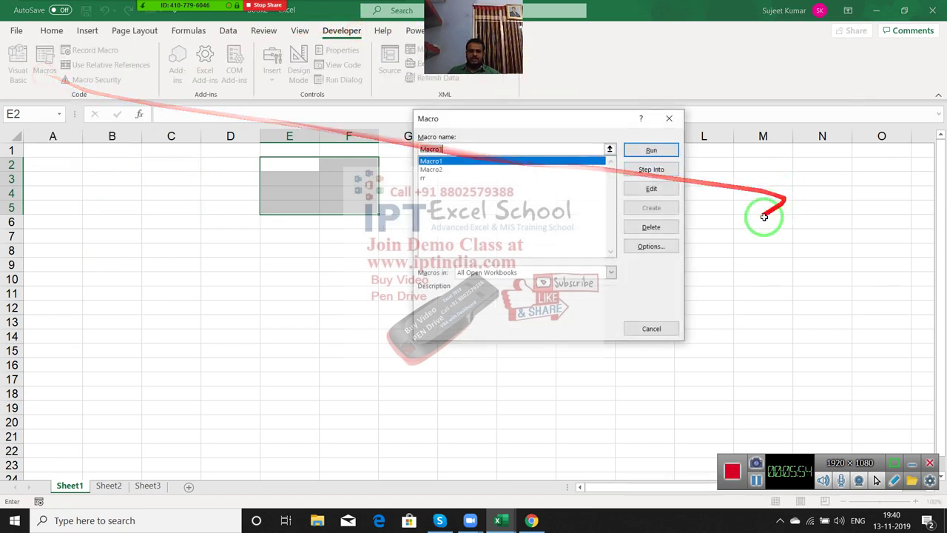
pyautogui.click(436, 169)
pyautogui.click(651, 188)
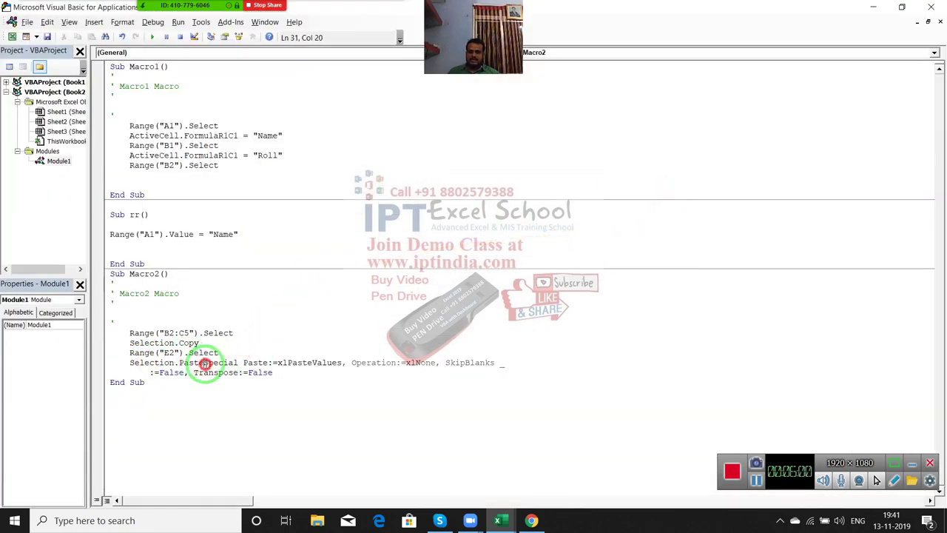
# Highlight Macro2's Selection.PasteSpecial xlPasteValues statement to explain it, then switch to Excel.
pyautogui.moveTo(204, 362)
pyautogui.mouseDown()
pyautogui.moveTo(430, 362)
pyautogui.moveTo(465, 389)
pyautogui.mouseUp()
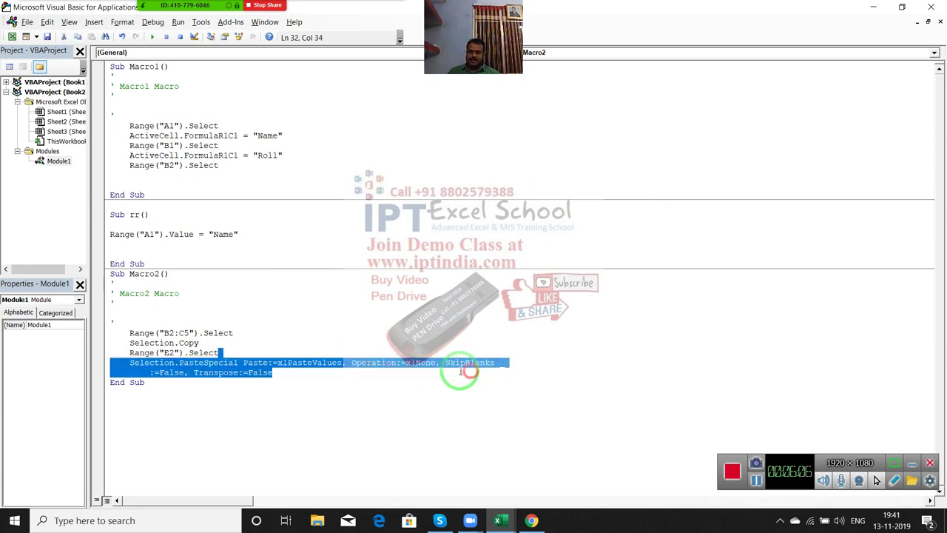
pyautogui.click(215, 362)
pyautogui.click(247, 372)
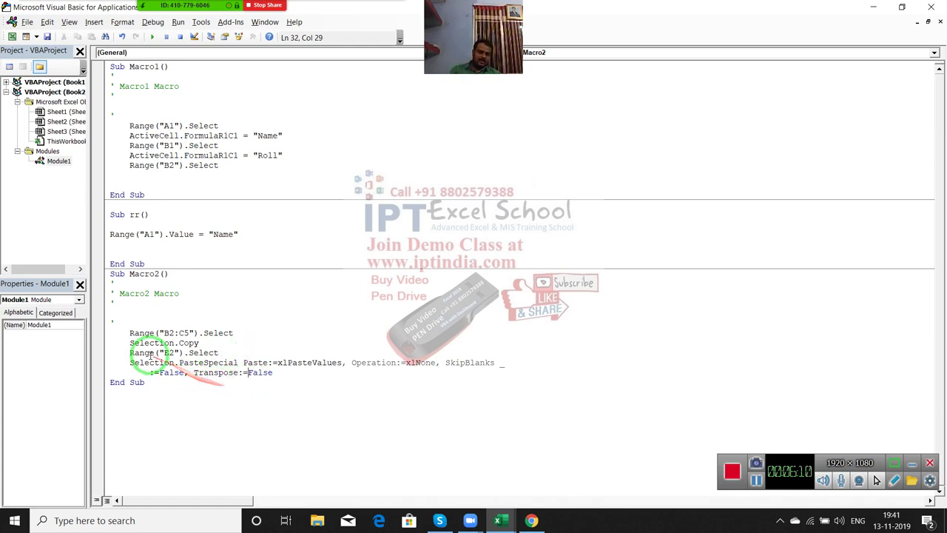
pyautogui.moveTo(132, 362); pyautogui.dragTo(275, 371)
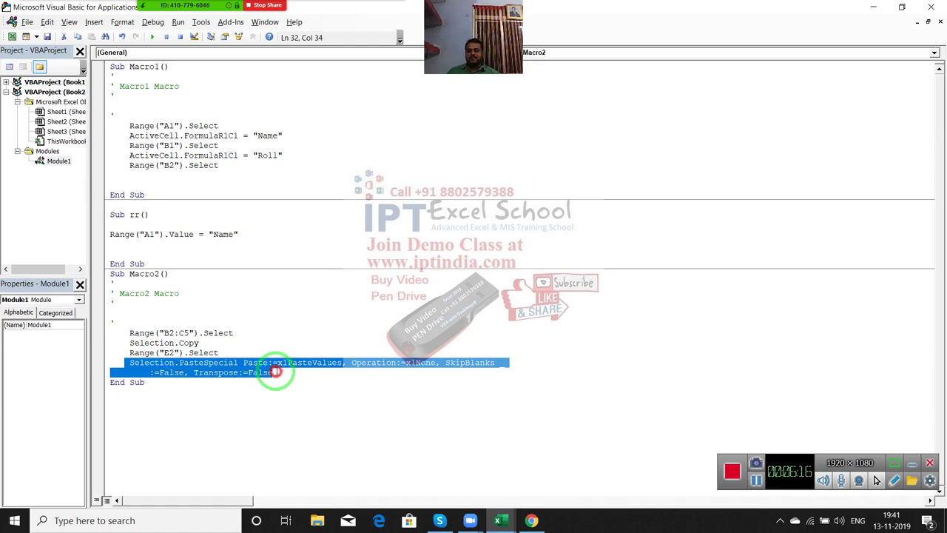
pyautogui.moveTo(275, 371)
pyautogui.mouseDown()
pyautogui.moveTo(119, 372)
pyautogui.moveTo(124, 358)
pyautogui.mouseUp()
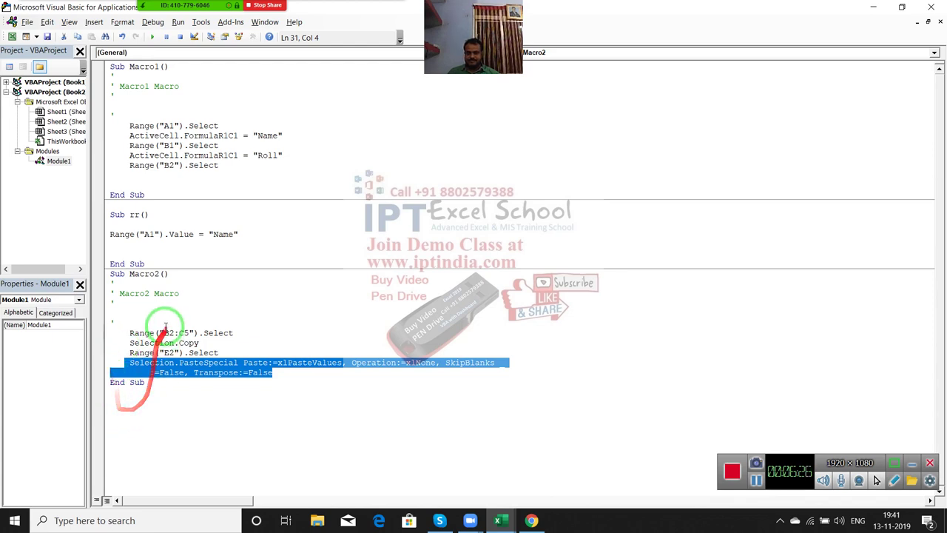
pyautogui.click(137, 406)
pyautogui.hotkey('alt', 'F11')
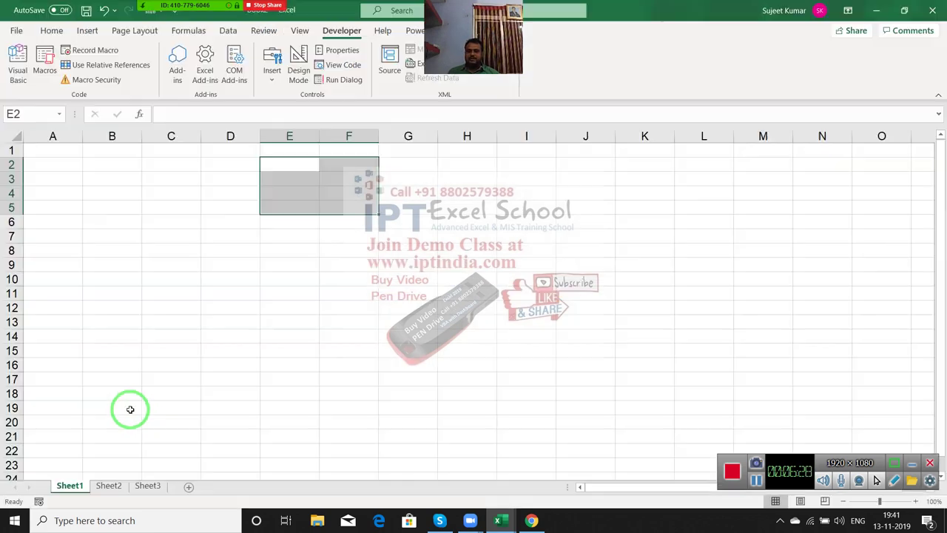
# Select A1 and open the recent Desktop workbook Sales.xlsm via File > Open.
pyautogui.click(42, 151)
pyautogui.click(16, 26)
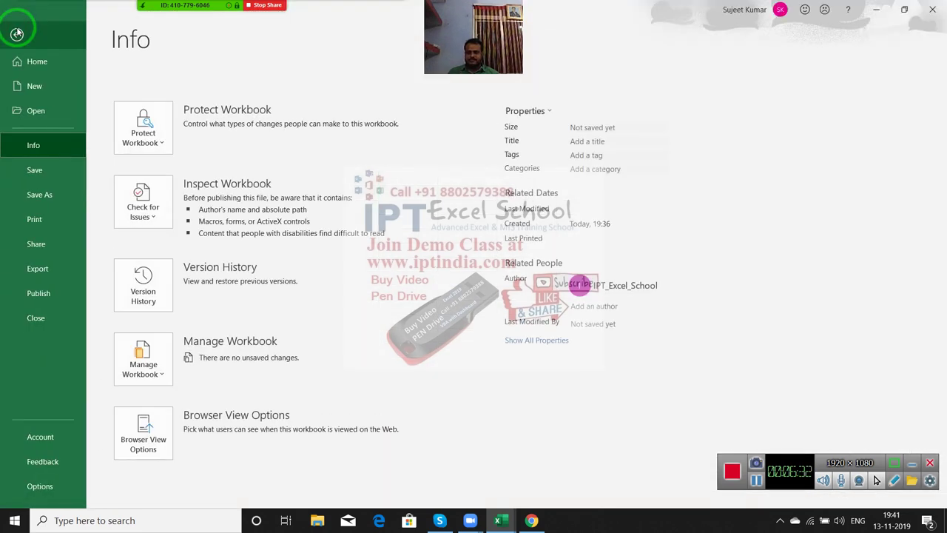
pyautogui.click(25, 120)
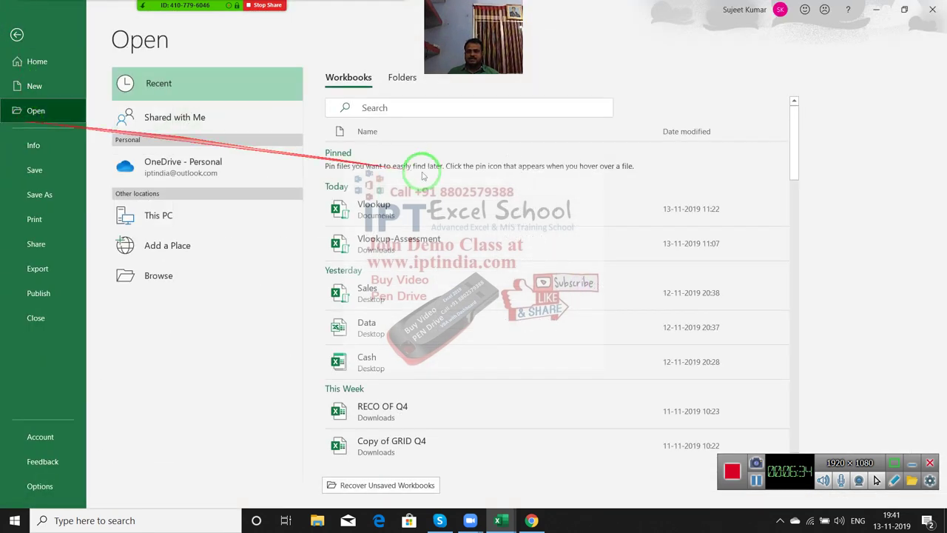
pyautogui.click(429, 307)
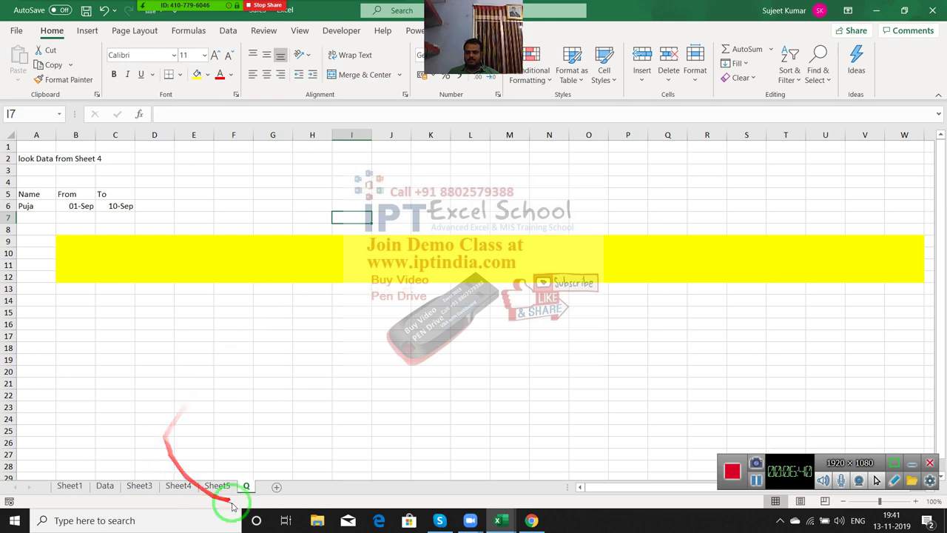
# Group sheets Sheet3 through Q and permanently delete them.
pyautogui.click(138, 491)
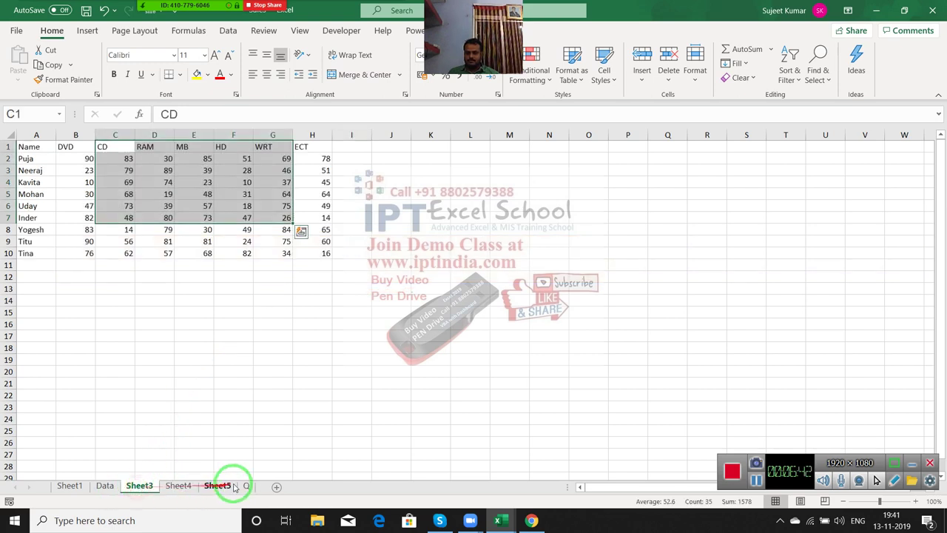
pyautogui.keyDown('shift'); pyautogui.click(219, 486); pyautogui.keyUp('shift')
pyautogui.rightClick(229, 486)
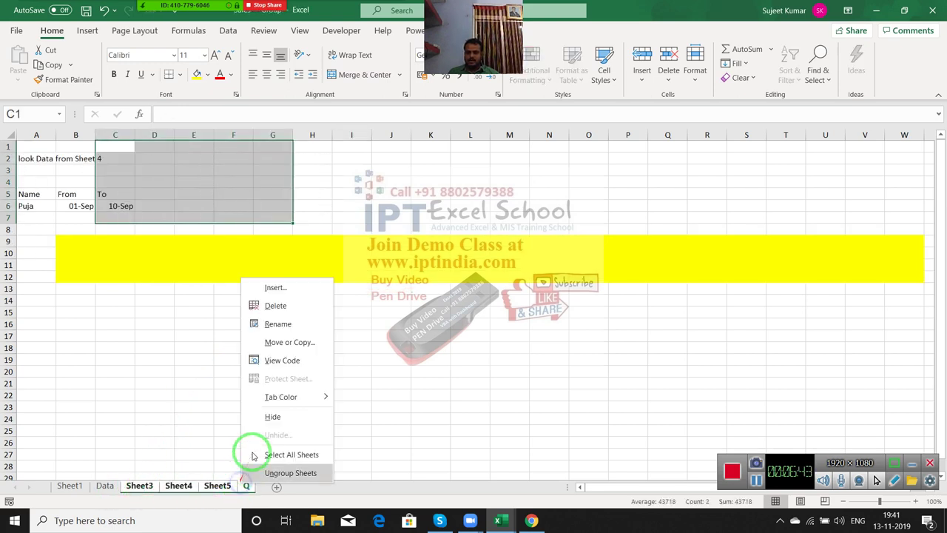
pyautogui.click(271, 306)
pyautogui.click(450, 302)
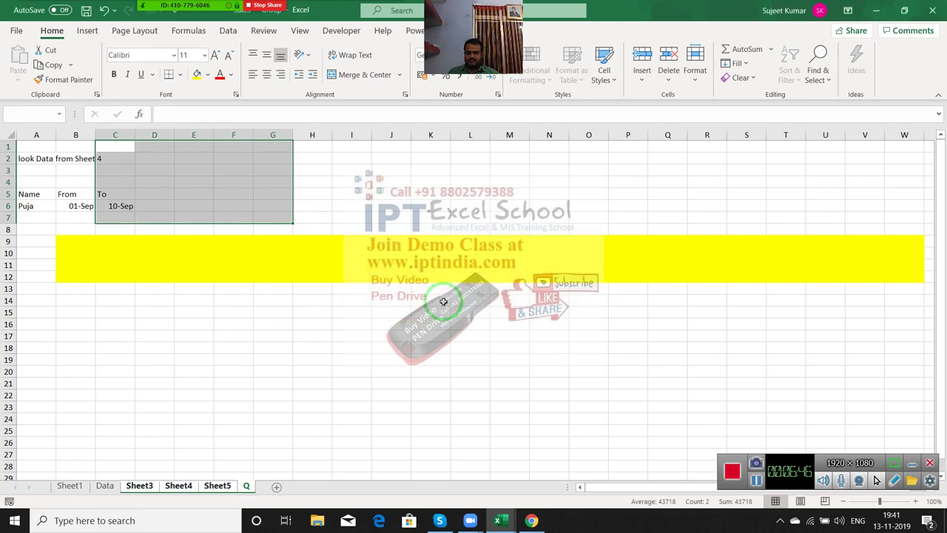
# Permanently delete the Data sheet, leaving only Sheet1.
pyautogui.click(69, 486)
pyautogui.rightClick(69, 486)
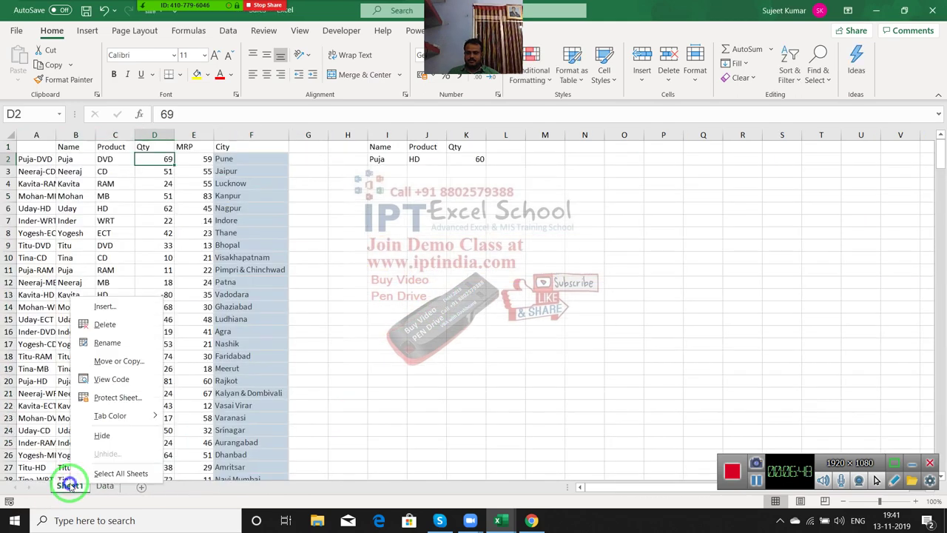
pyautogui.click(99, 486)
pyautogui.rightClick(100, 486)
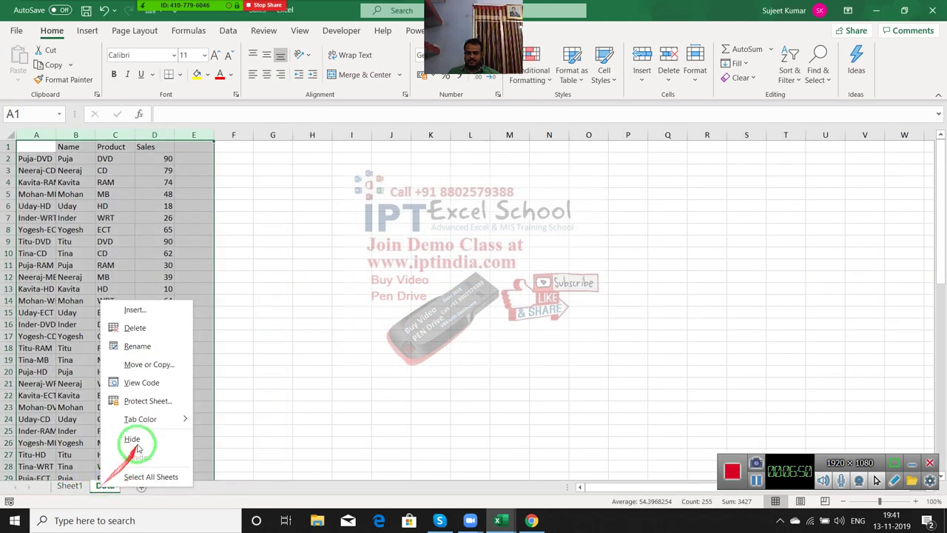
pyautogui.click(135, 327)
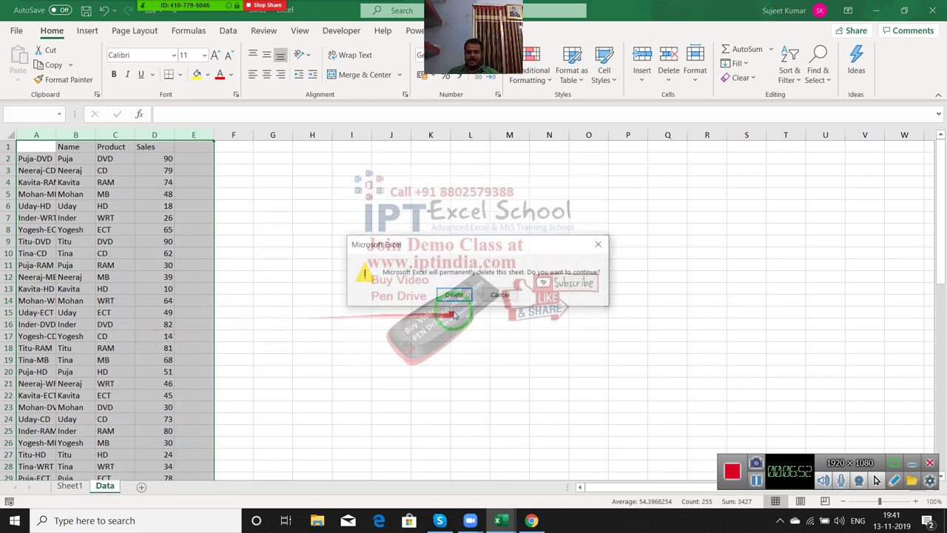
pyautogui.click(454, 295)
# Select lookup-table columns H:N, then delete combined-key column A so data starts with Name.
pyautogui.click(194, 282)
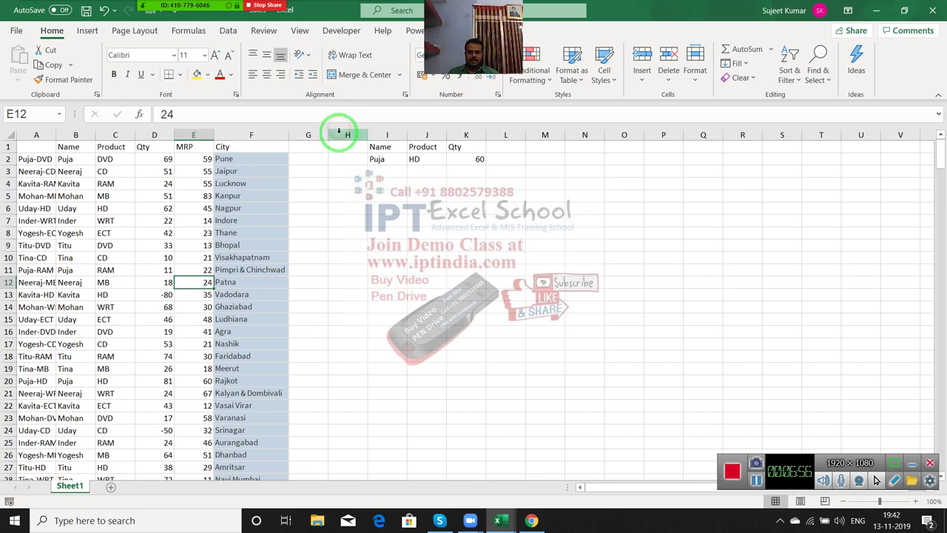
pyautogui.moveTo(341, 134); pyautogui.dragTo(566, 135)
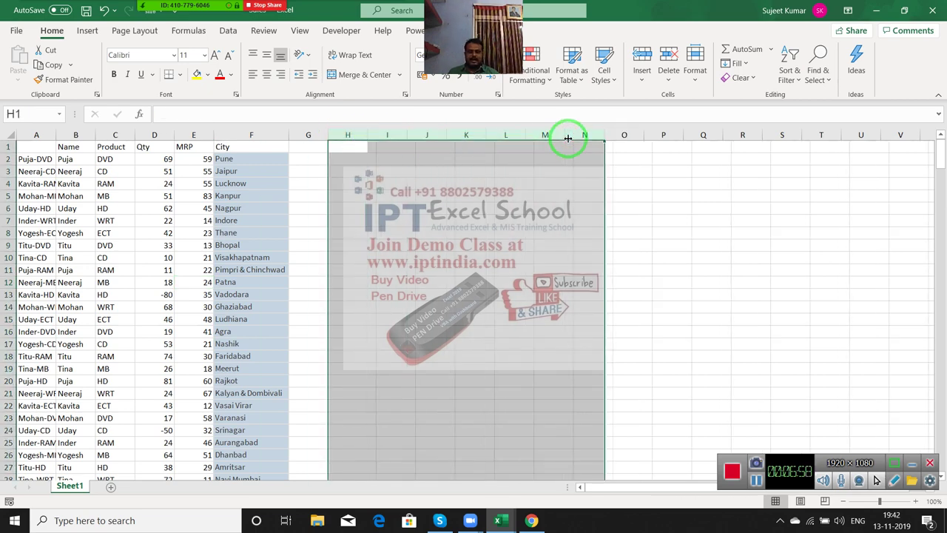
pyautogui.click(45, 134)
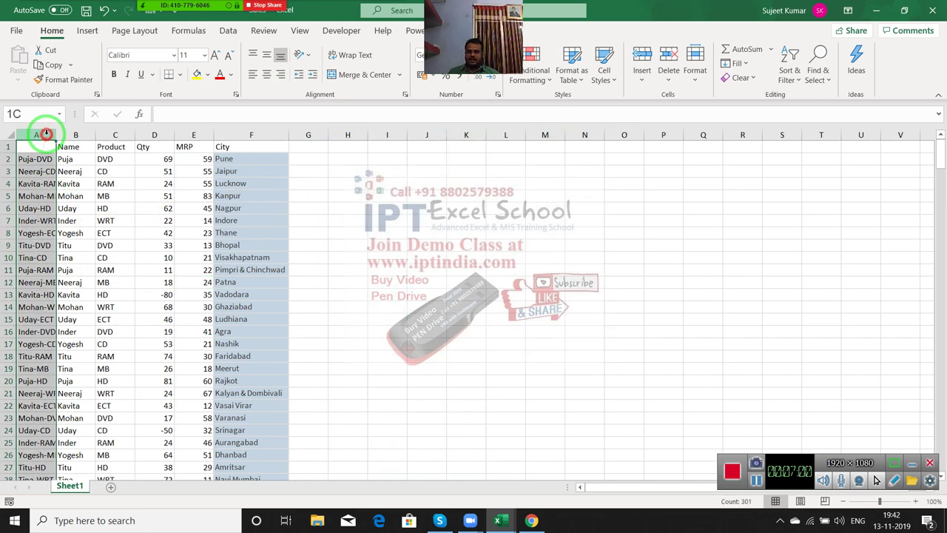
pyautogui.hotkey('ctrl', '-')
# Select the whole sales table with Ctrl+A, then deselect it and scroll through the data.
pyautogui.click(65, 159)
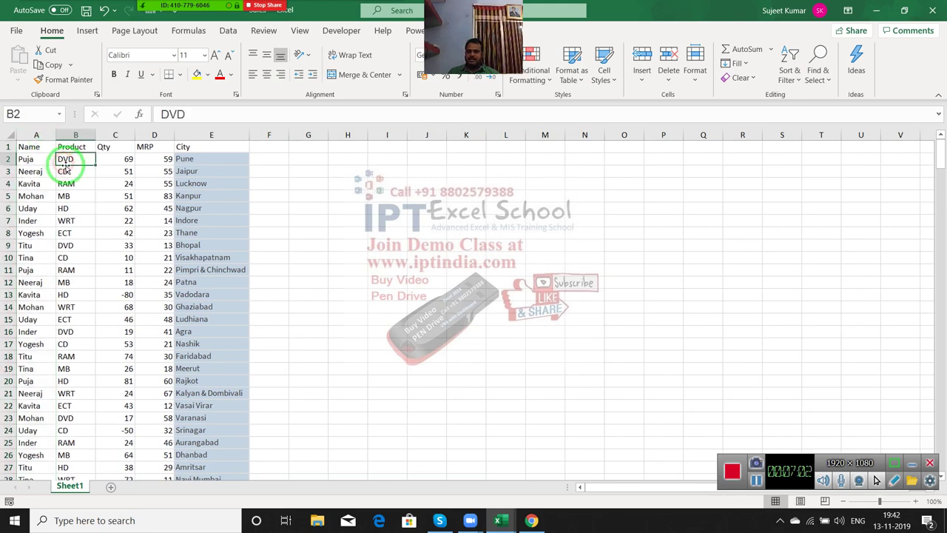
pyautogui.hotkey('ctrl', 'a')
pyautogui.click(81, 184)
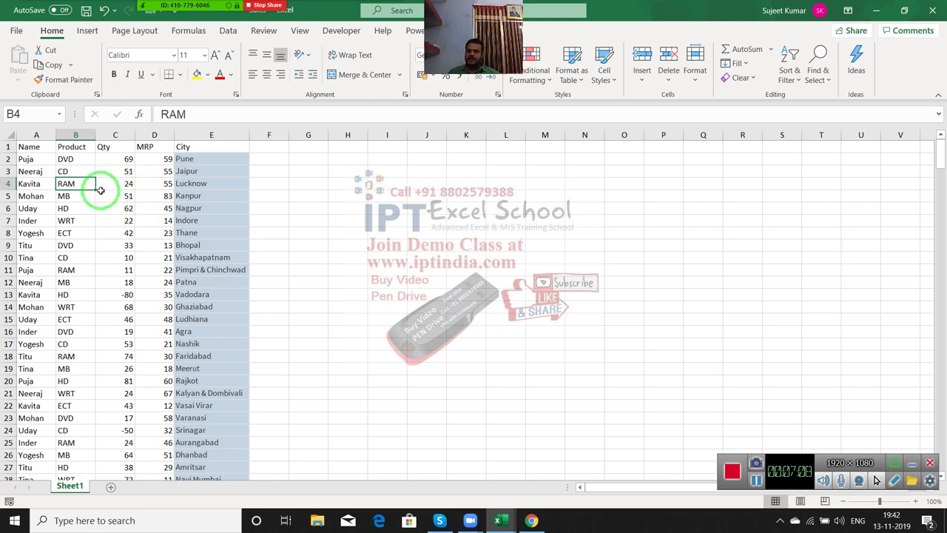
pyautogui.scroll(-6, 95, 207)
pyautogui.scroll(4, 91, 217)
pyautogui.scroll(2, 90, 218)
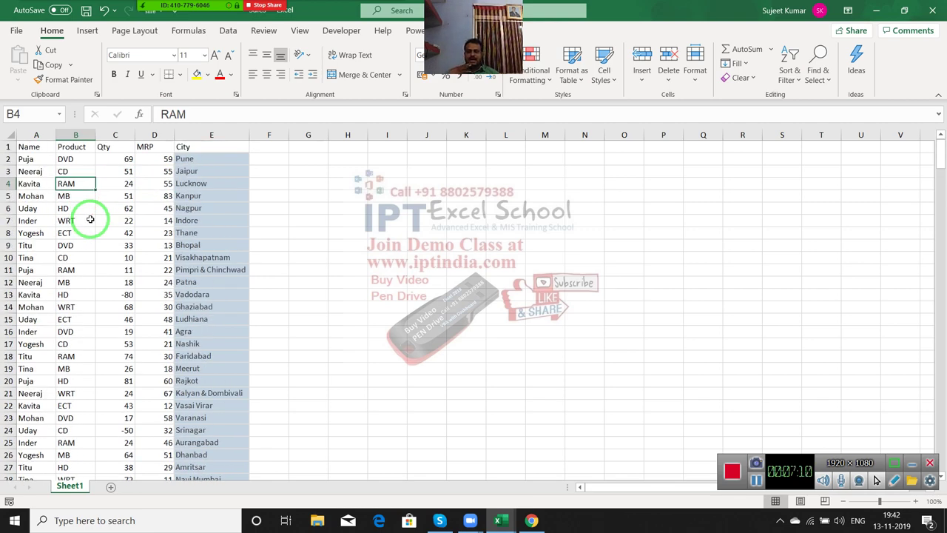
# Filter the Name column to show only Puja's rows.
pyautogui.click(39, 148)
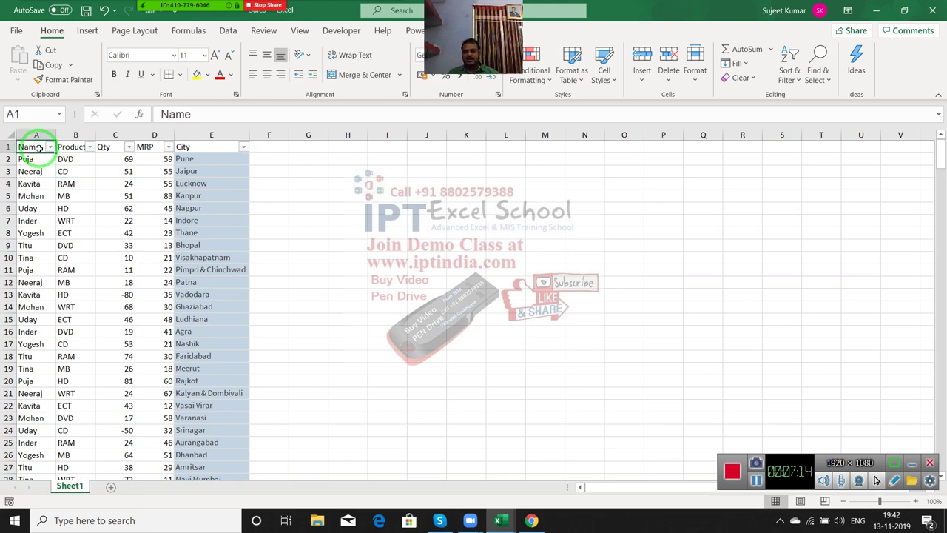
pyautogui.click(49, 147)
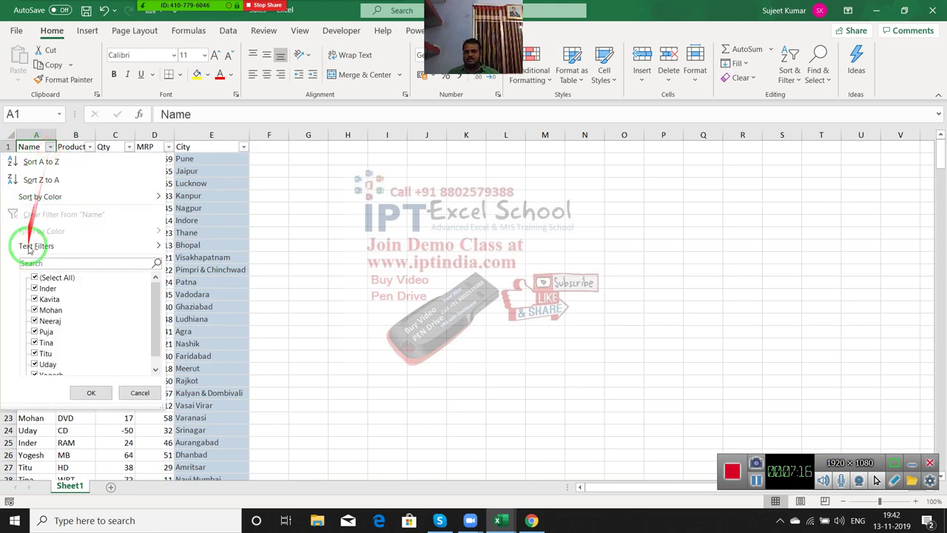
pyautogui.click(34, 277)
pyautogui.click(34, 288)
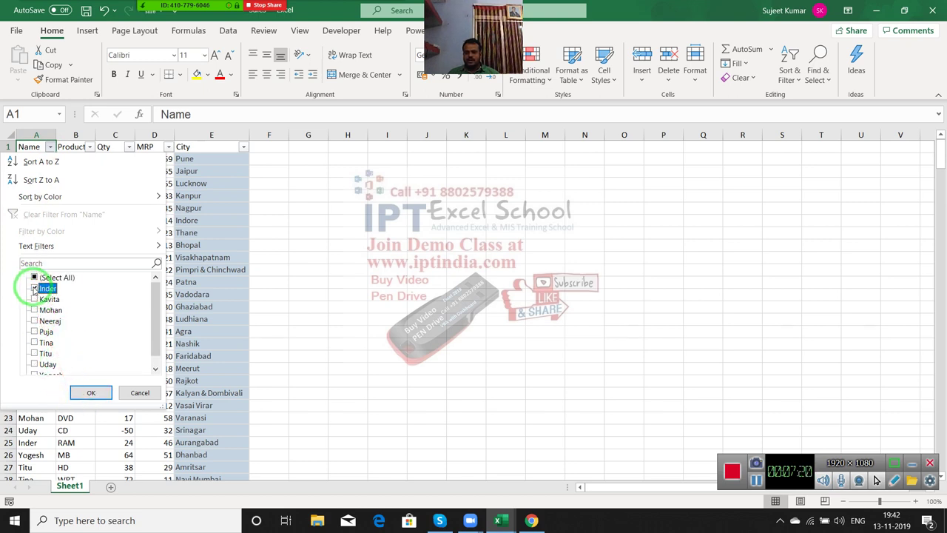
pyautogui.click(35, 287)
pyautogui.click(34, 331)
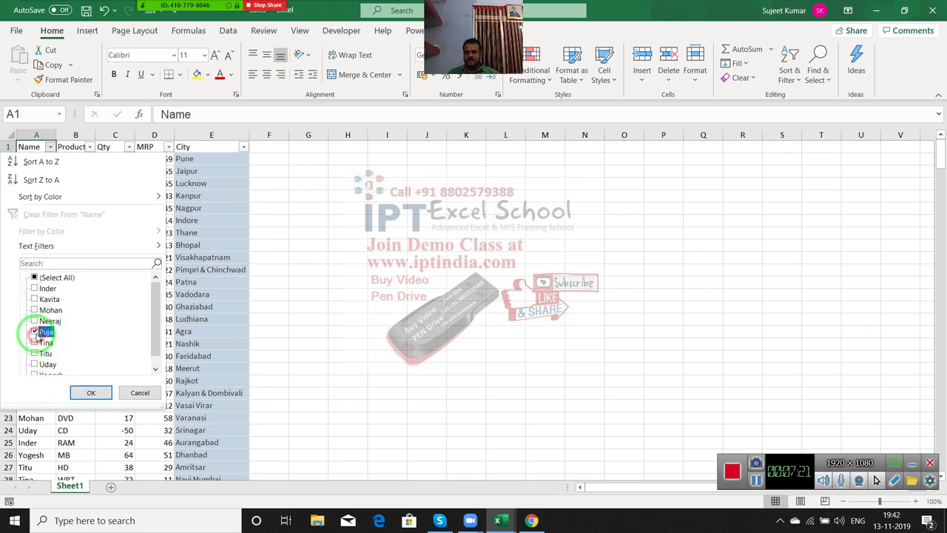
pyautogui.click(92, 391)
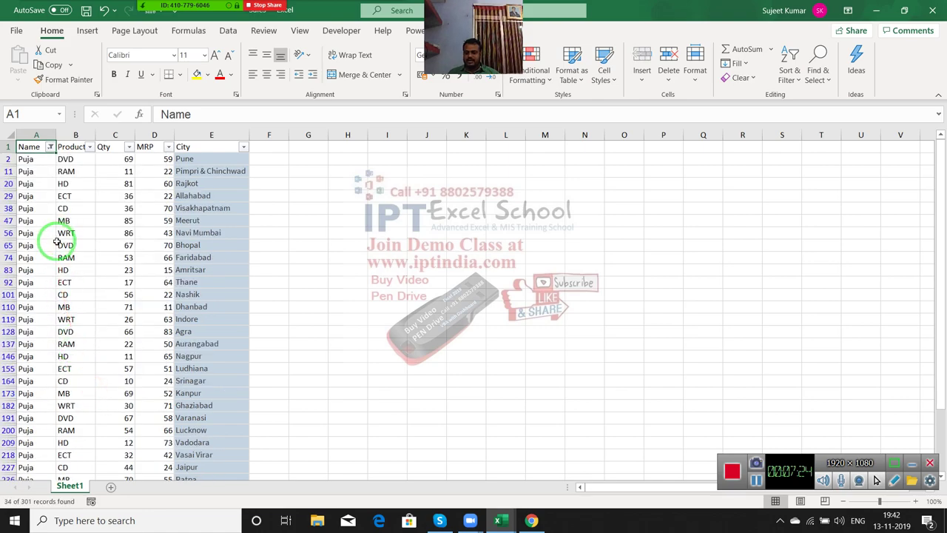
# Copy the visible Puja rows, then cancel the copy and remove the filter.
pyautogui.hotkey('ctrl', 'shift', 'End')
pyautogui.hotkey('ctrl', 'c')
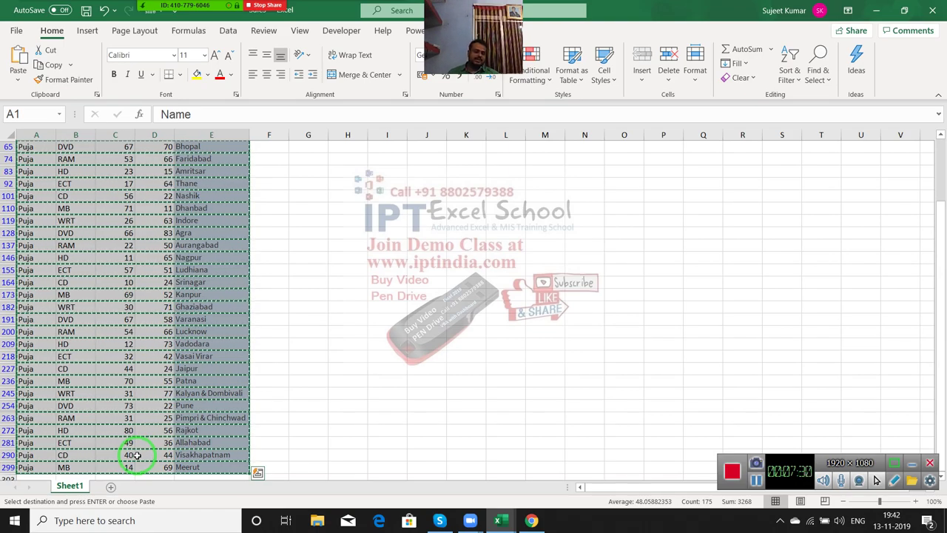
pyautogui.scroll(3, 135, 454)
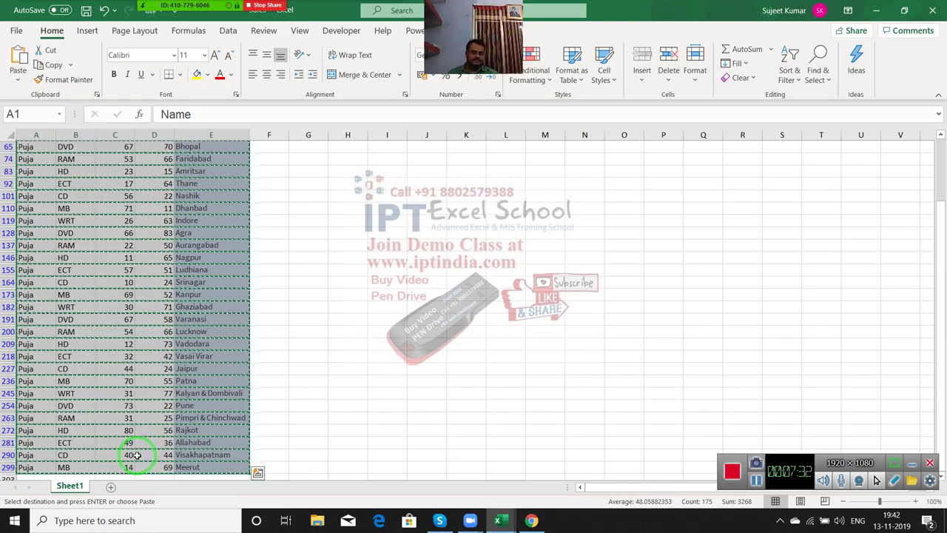
pyautogui.press('Escape')
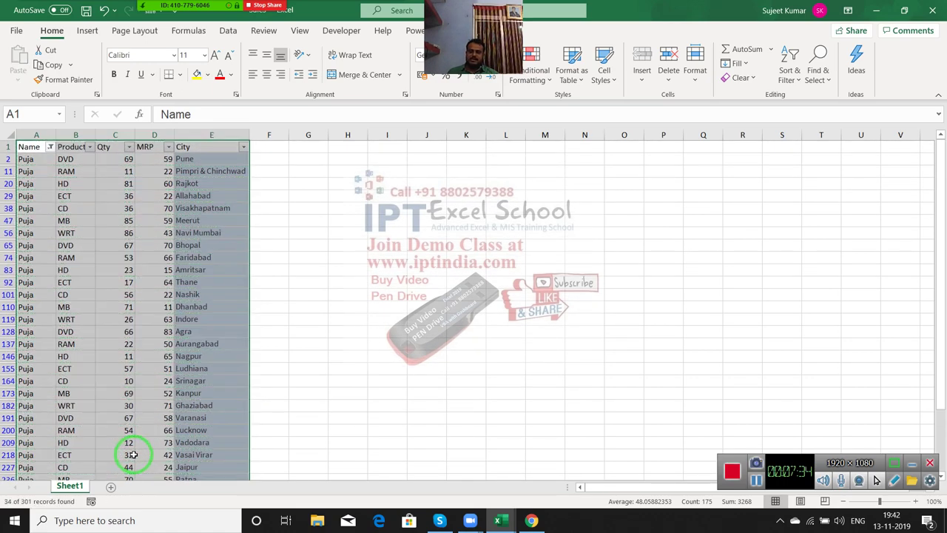
pyautogui.hotkey('ctrl', 'shift', 'l')
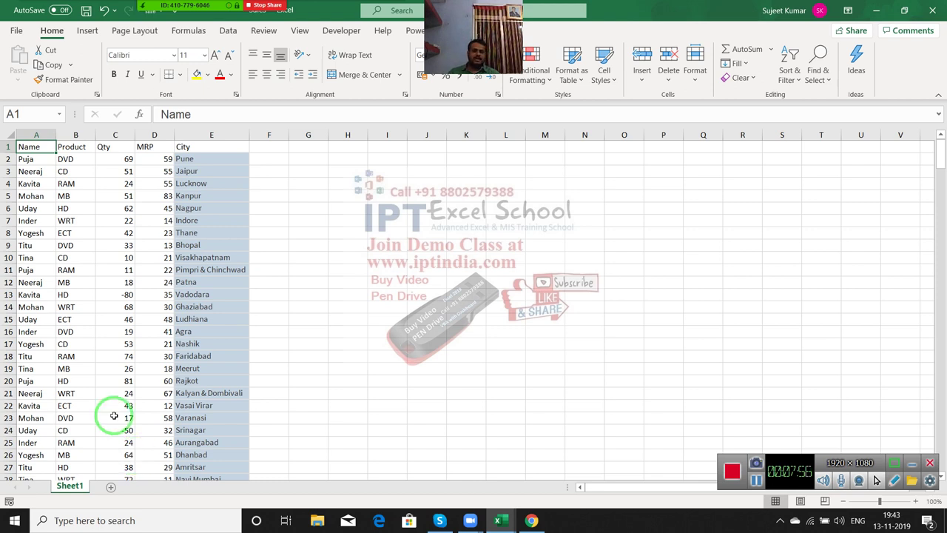
# Start recording a new macro and filter the Name column to Inder only.
pyautogui.click(122, 295)
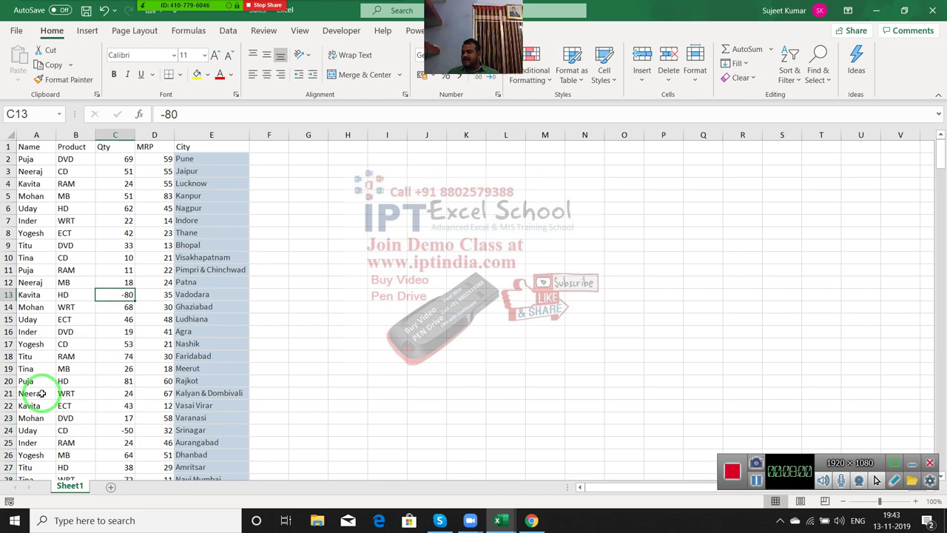
pyautogui.click(10, 502)
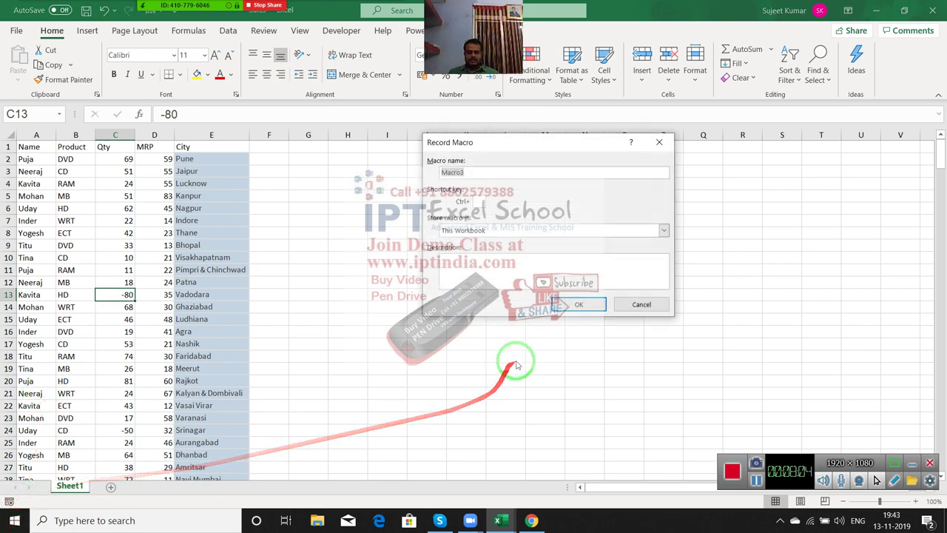
pyautogui.click(560, 306)
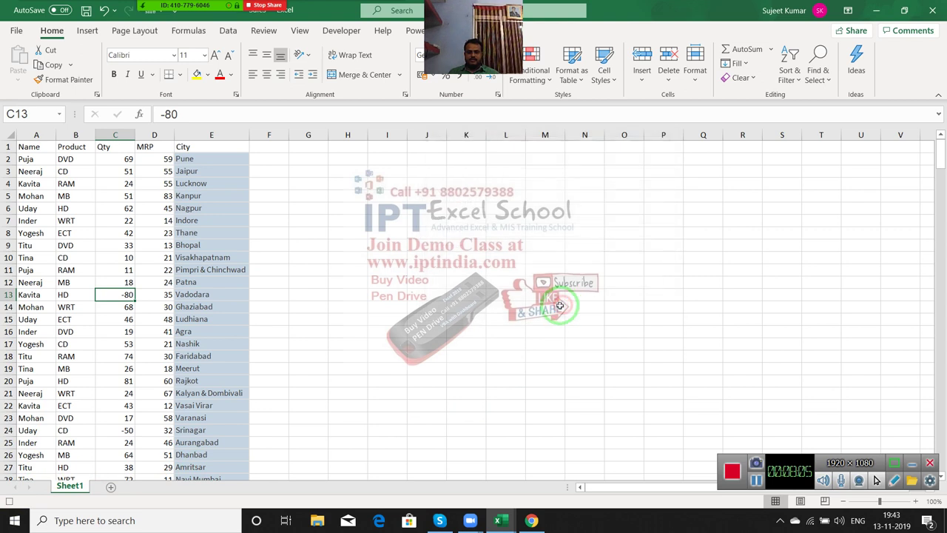
pyautogui.click(29, 148)
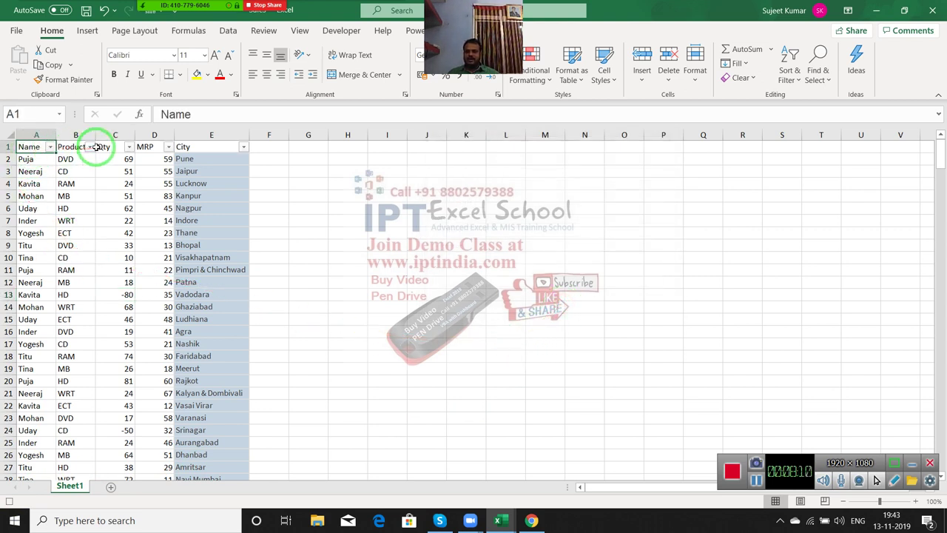
pyautogui.click(49, 148)
pyautogui.click(34, 277)
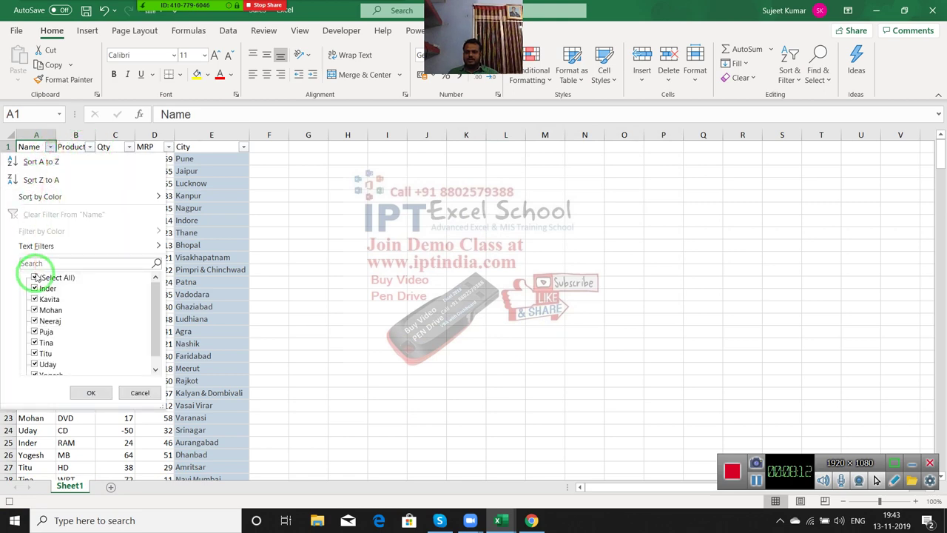
pyautogui.click(33, 288)
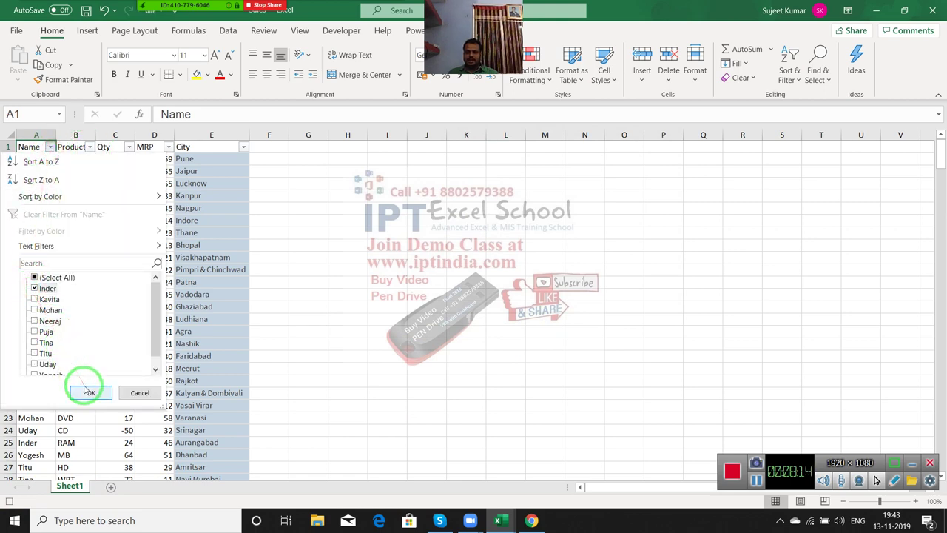
pyautogui.click(91, 392)
# Select the filtered table and copy only its visible cells via Go To Special.
pyautogui.click(54, 196)
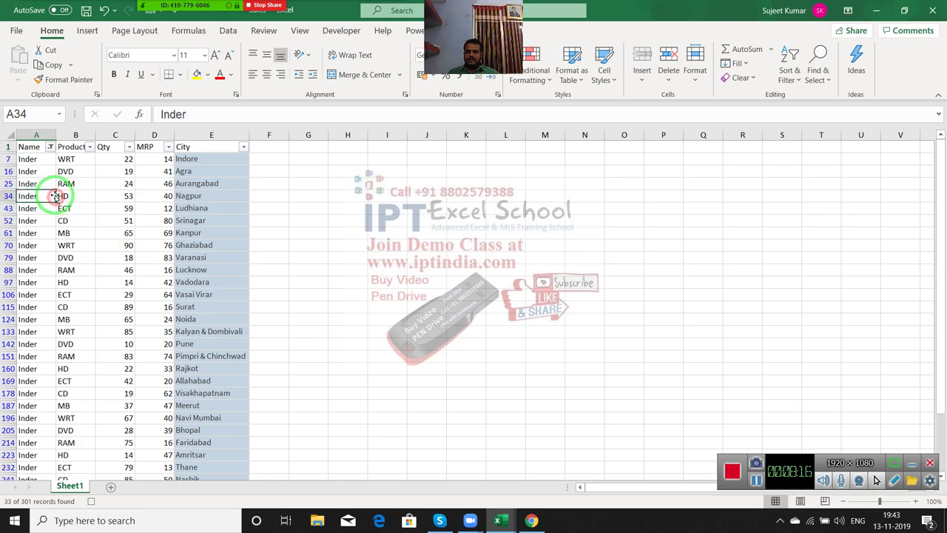
pyautogui.click(29, 147)
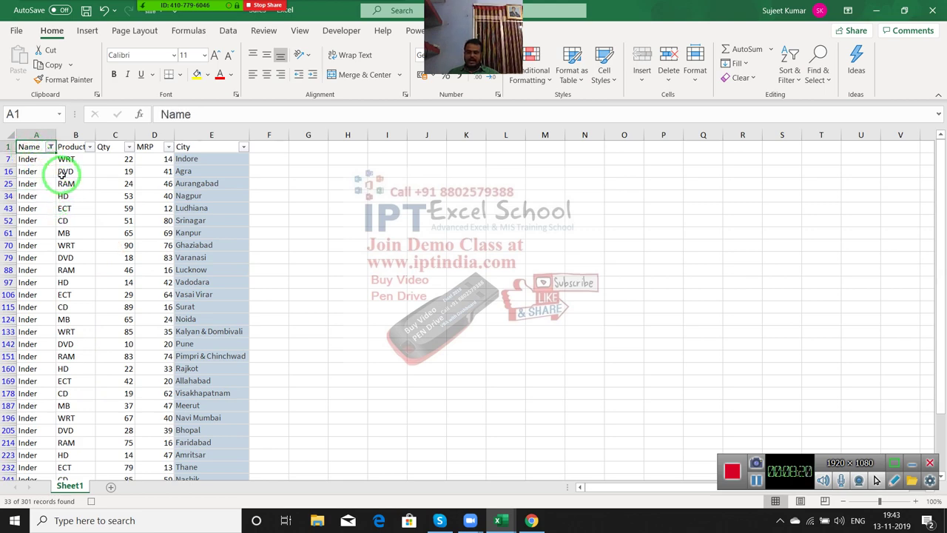
pyautogui.hotkey('ctrl', 'a')
pyautogui.scroll(-1, 61, 174)
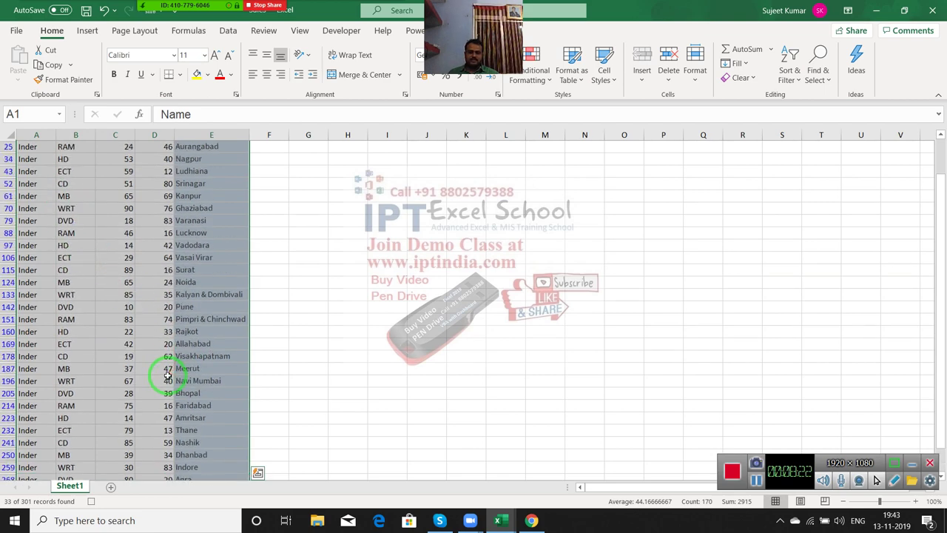
pyautogui.scroll(1, 168, 375)
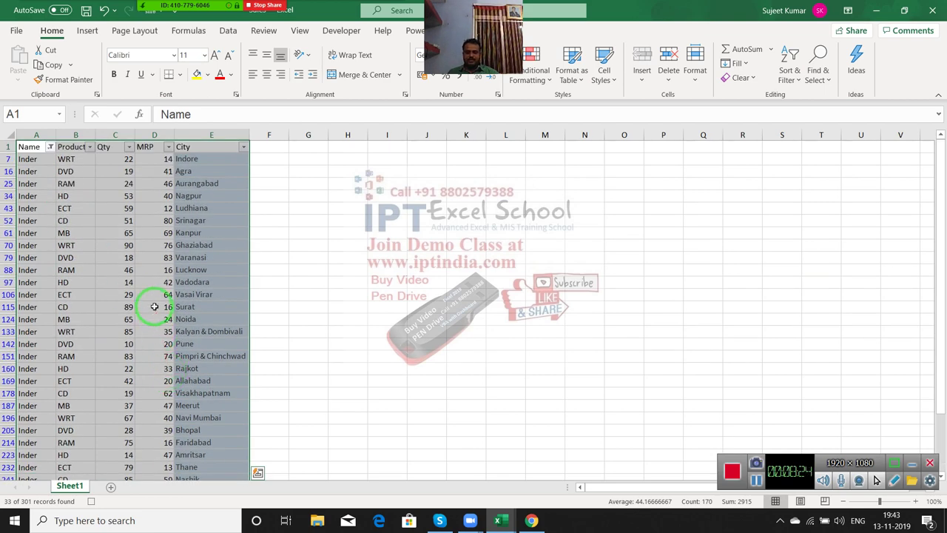
pyautogui.hotkey('ctrl', 'g')
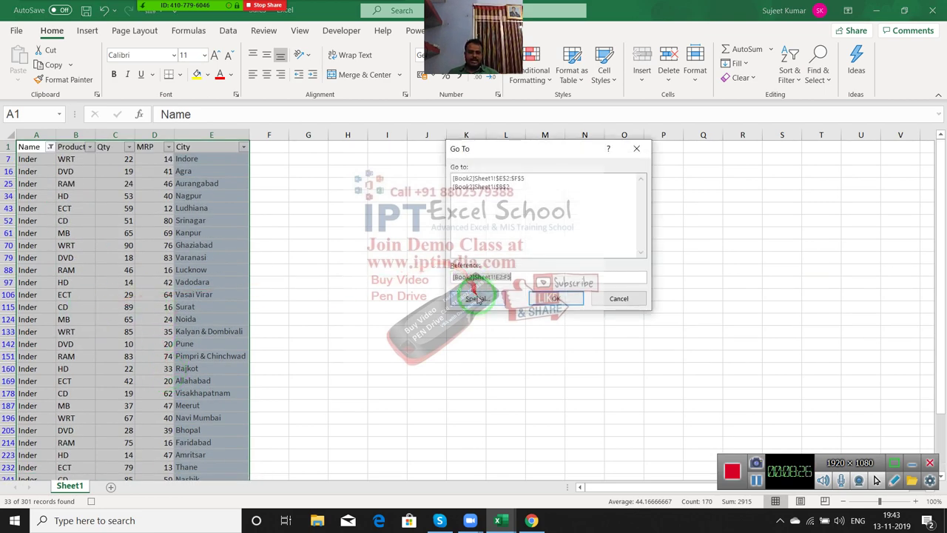
pyautogui.click(477, 300)
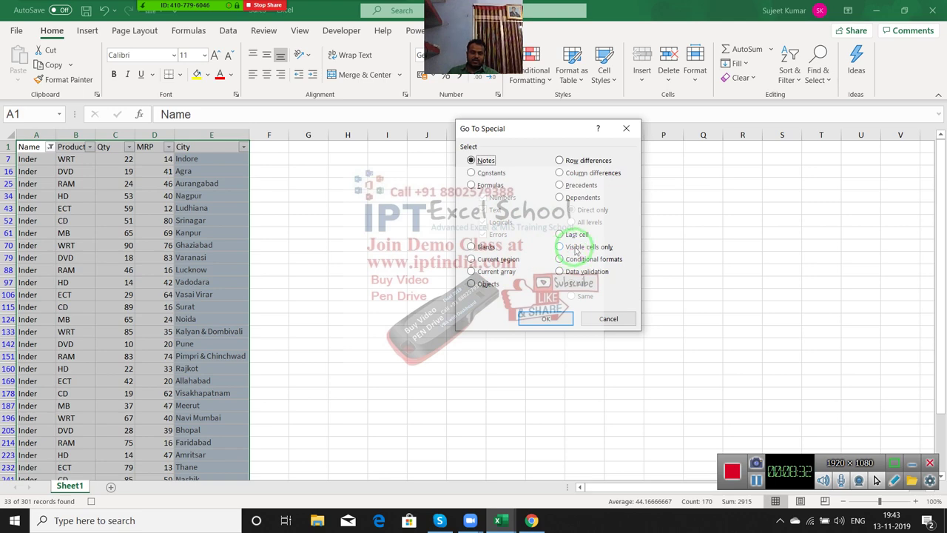
pyautogui.click(574, 248)
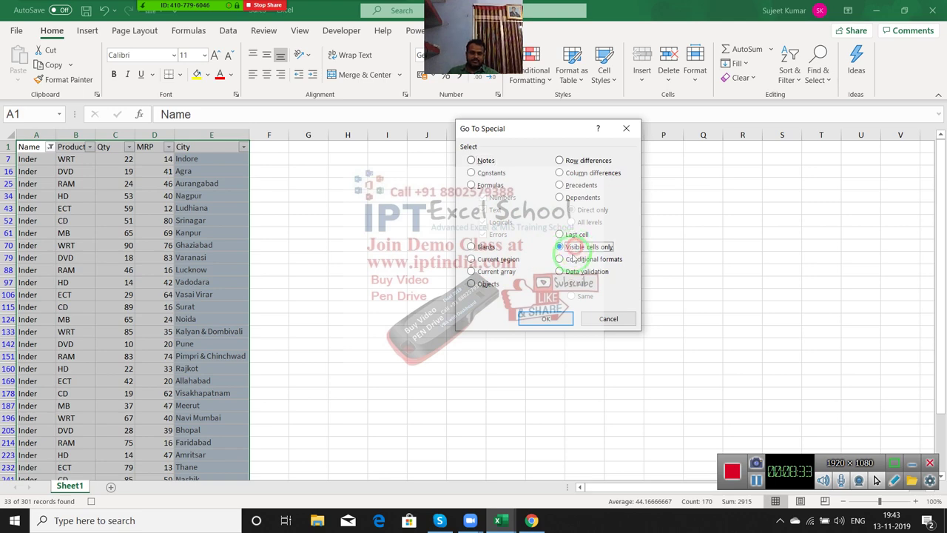
pyautogui.click(542, 319)
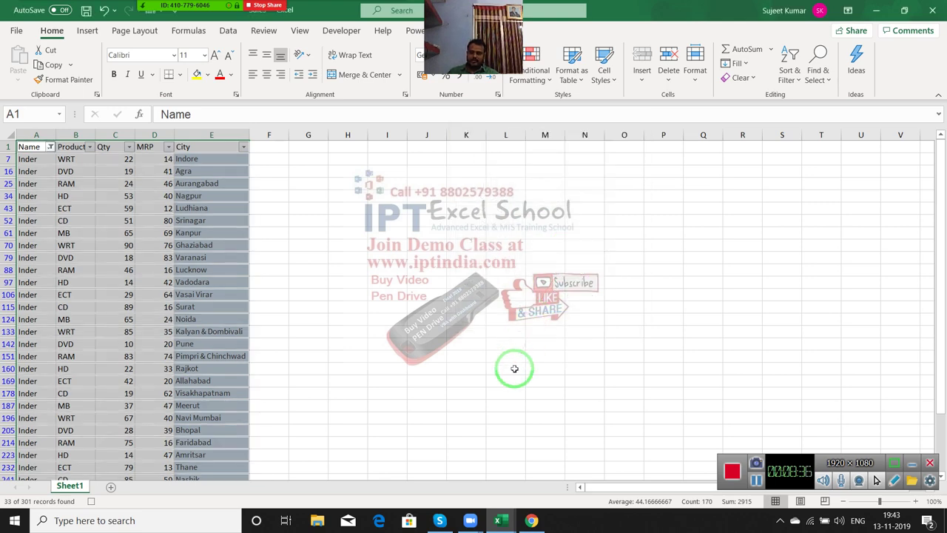
pyautogui.hotkey('ctrl', 'c')
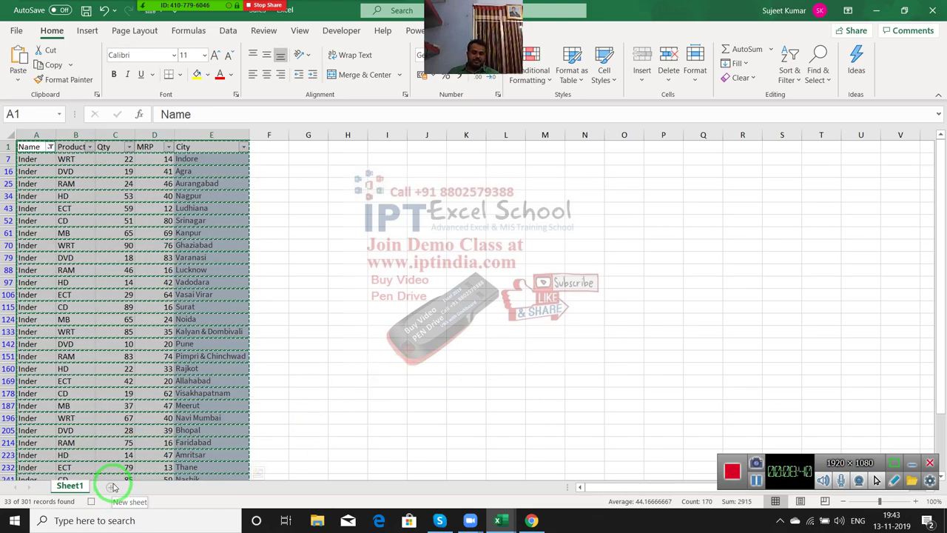
# Paste Inder's rows into a new sheet and rename it Inder.
pyautogui.click(111, 486)
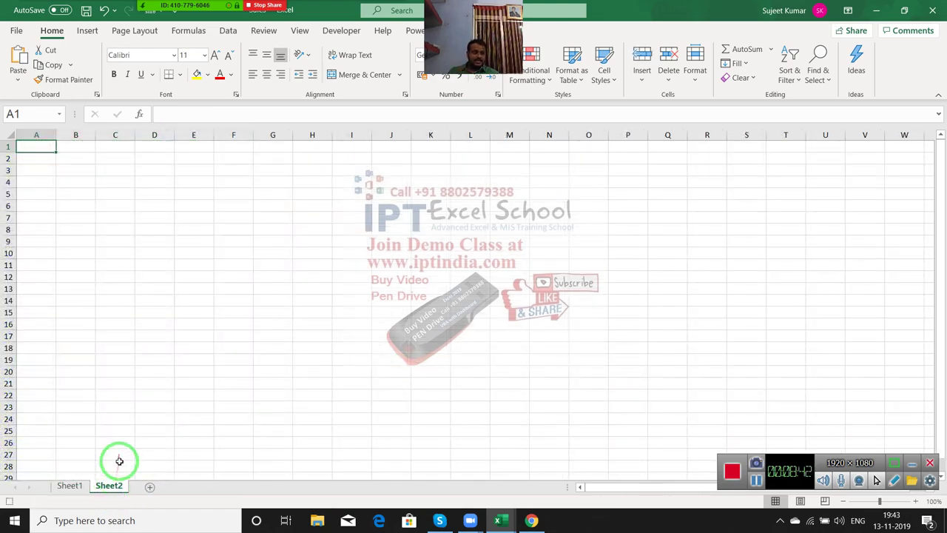
pyautogui.hotkey('ctrl', 'v')
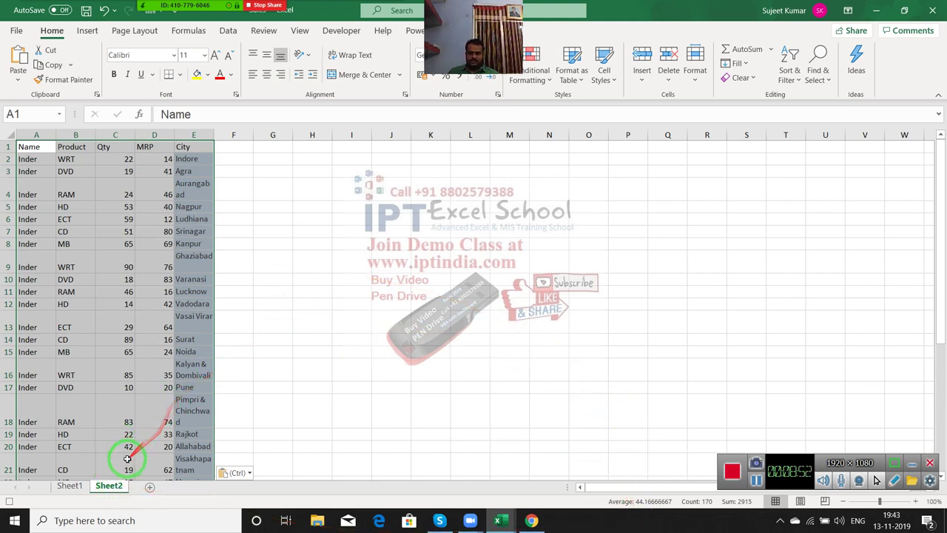
pyautogui.moveTo(112, 489); pyautogui.dragTo(190, 479)
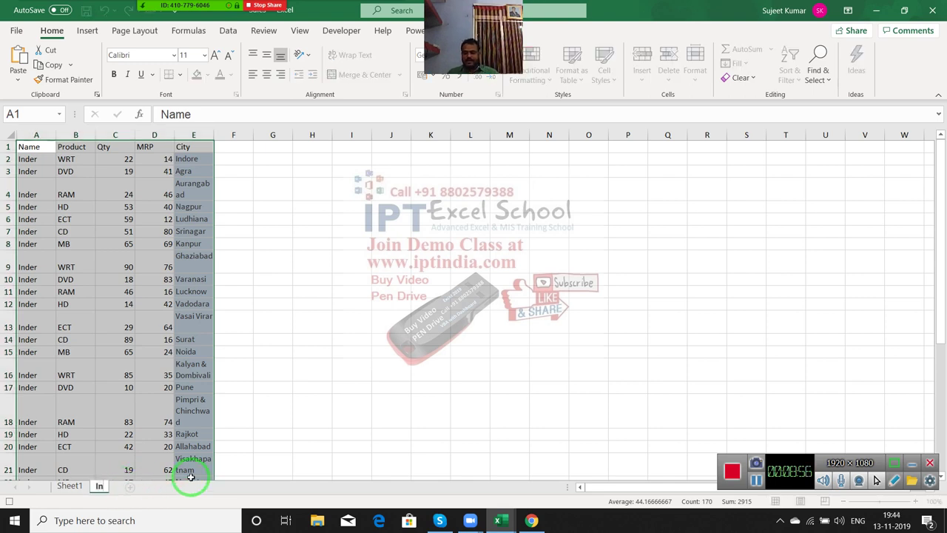
pyautogui.moveTo(181, 406); pyautogui.dragTo(170, 418)
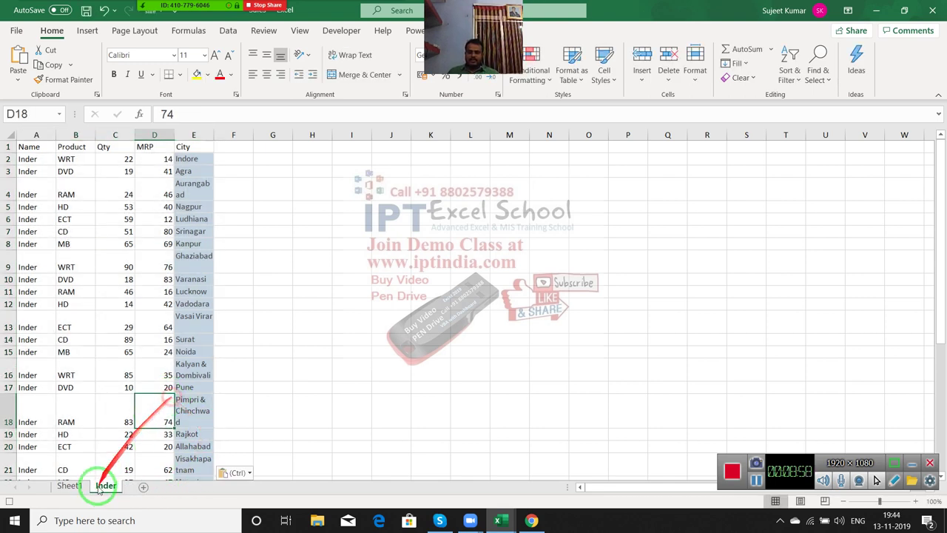
# Move the Inder sheet, without making a copy, into a new workbook.
pyautogui.rightClick(104, 486)
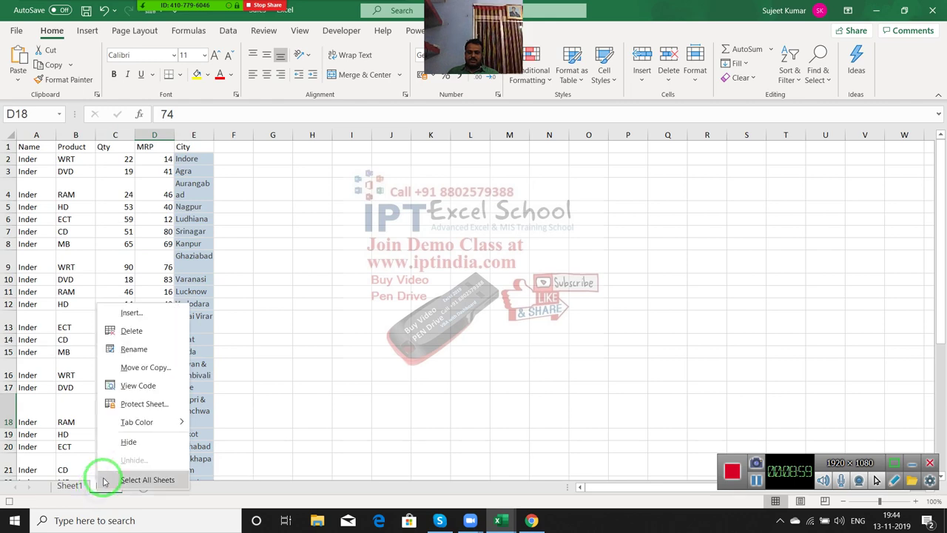
pyautogui.click(127, 367)
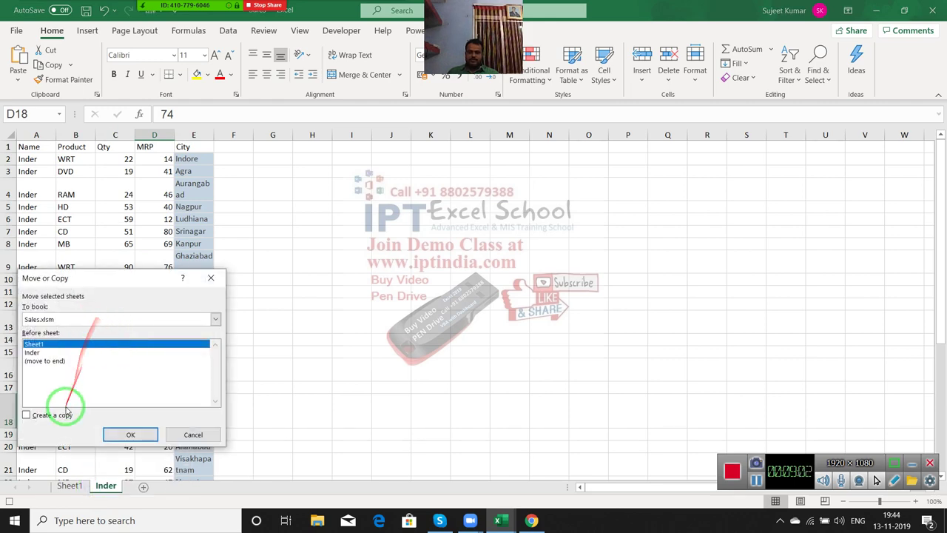
pyautogui.click(66, 414)
pyautogui.click(65, 414)
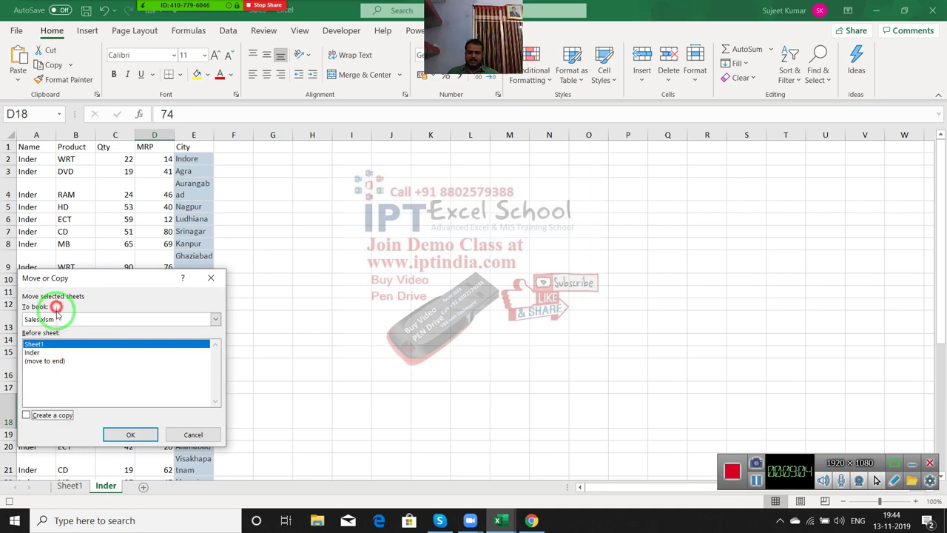
pyautogui.click(62, 319)
pyautogui.click(55, 331)
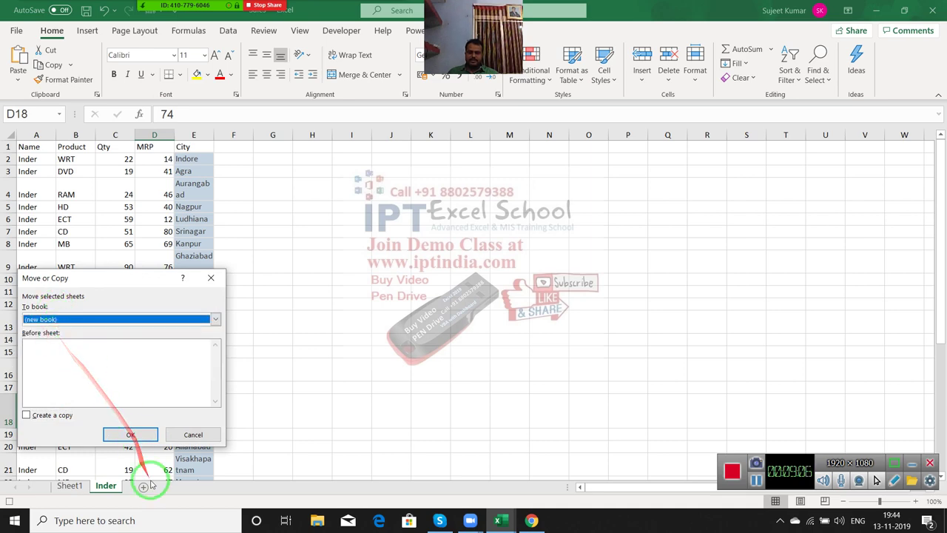
pyautogui.click(129, 435)
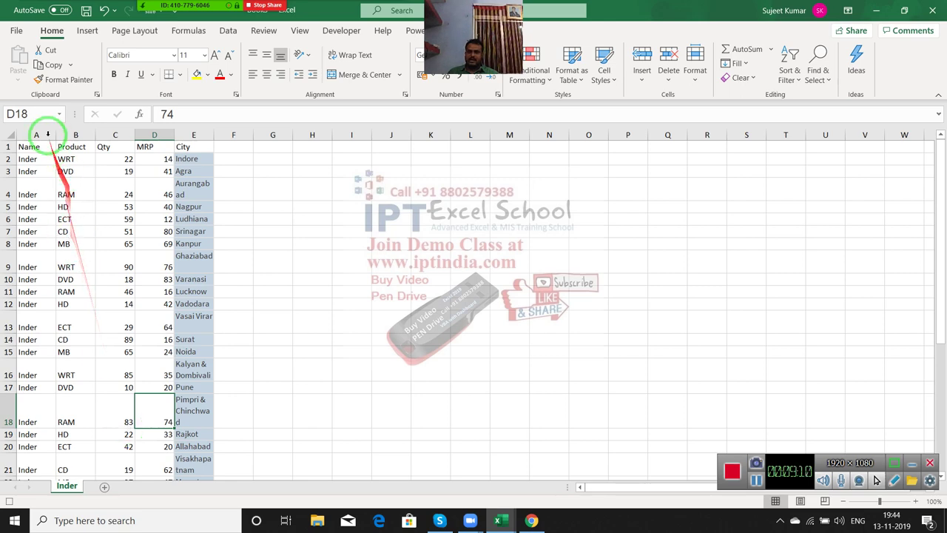
# Save the new workbook as 'Inder' in Excel Workbook format on New Volume (E:).
pyautogui.click(16, 33)
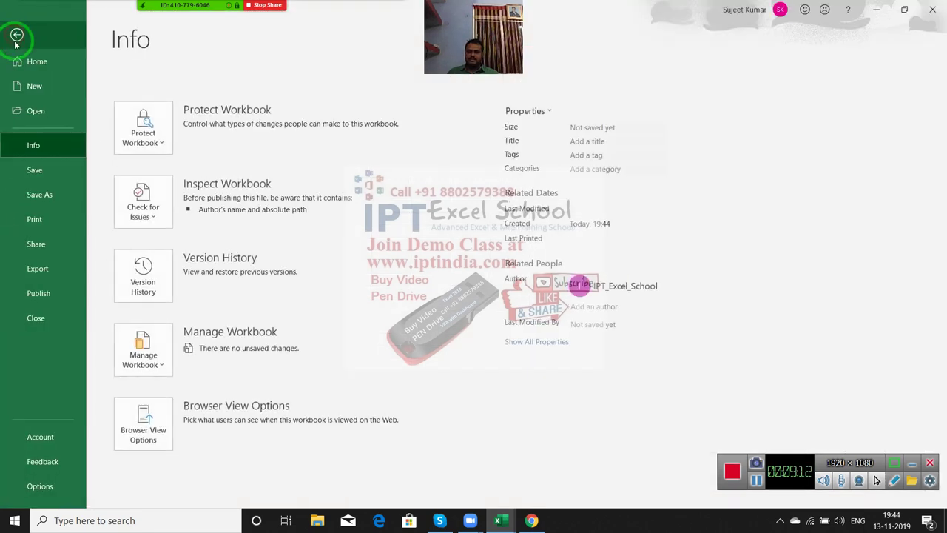
pyautogui.click(44, 177)
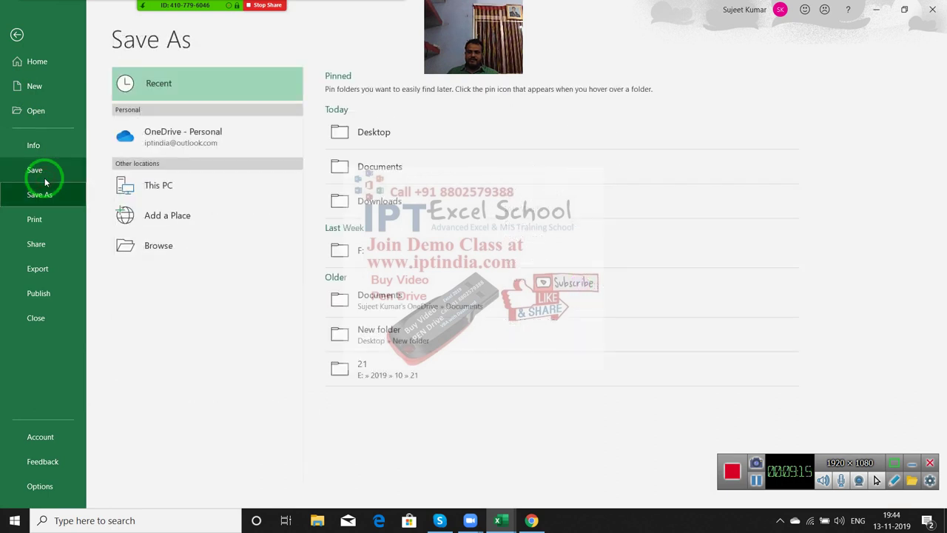
pyautogui.click(122, 245)
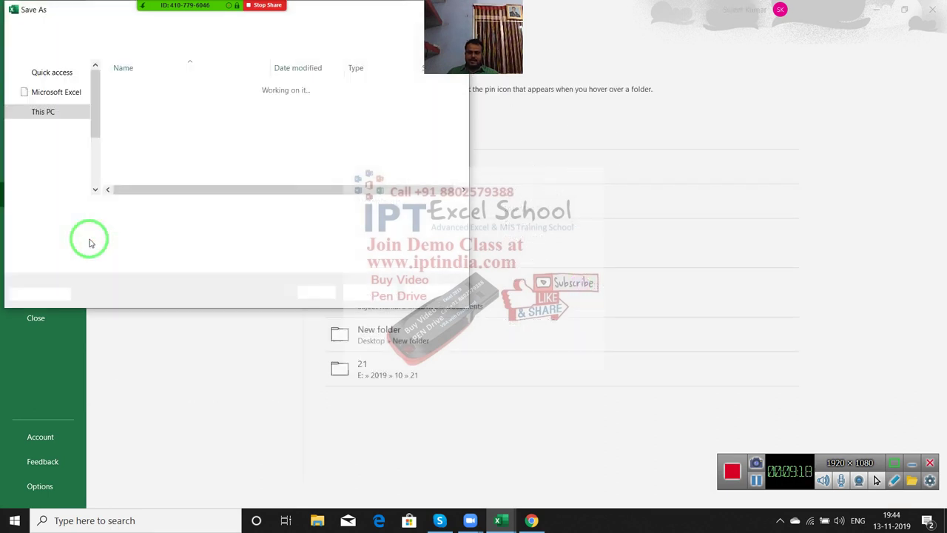
pyautogui.scroll(-2, 81, 183)
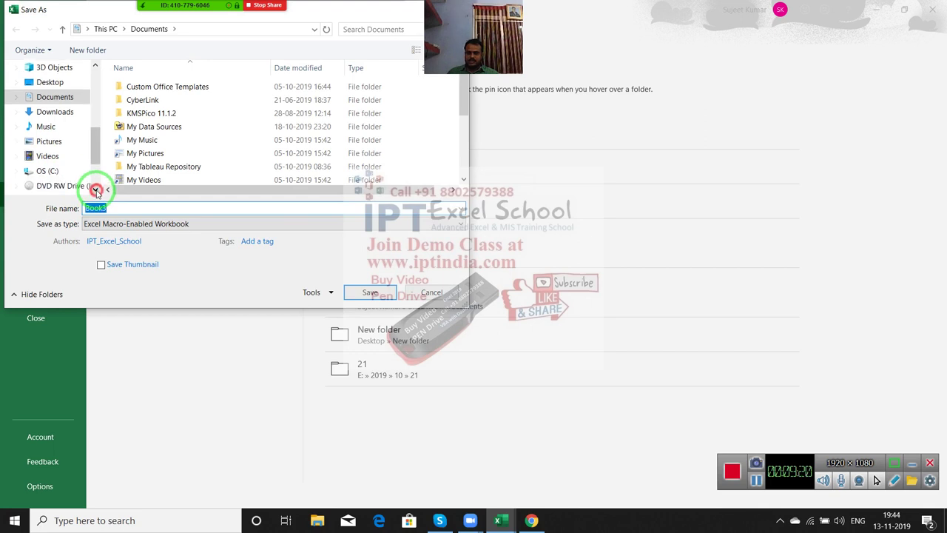
pyautogui.click(81, 186)
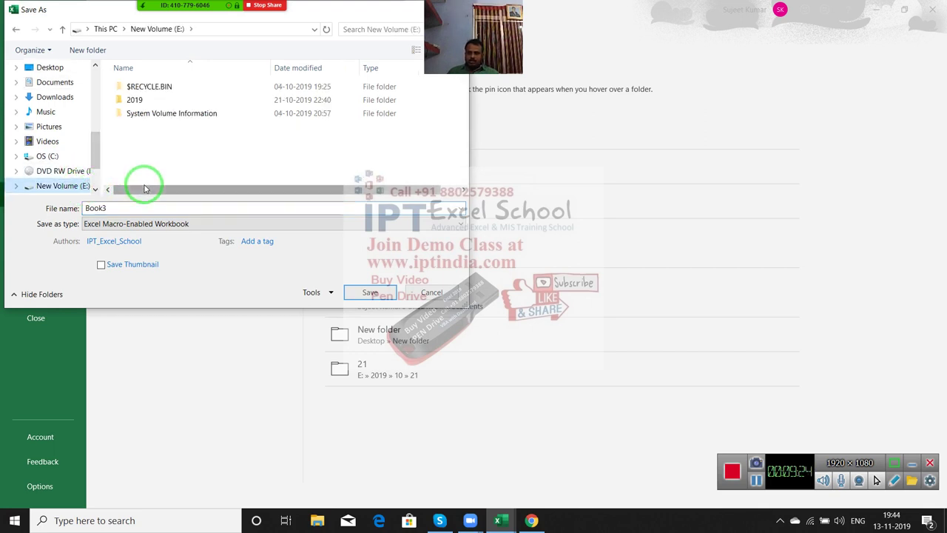
pyautogui.click(131, 222)
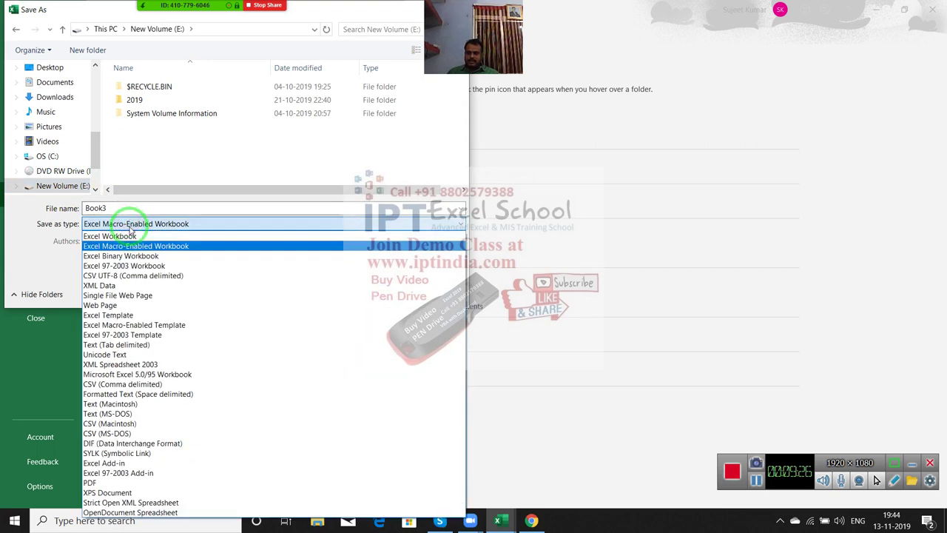
pyautogui.click(122, 234)
pyautogui.click(114, 209)
pyautogui.write('Inder')
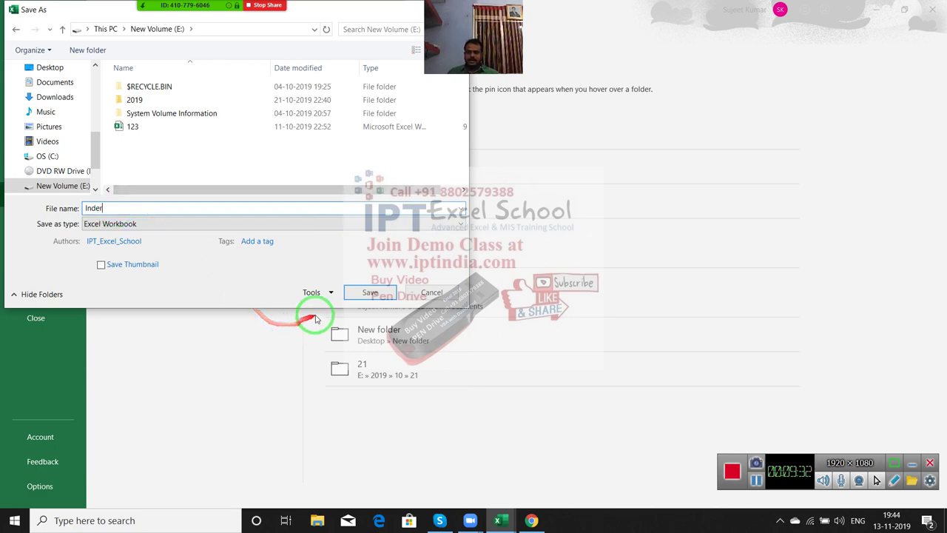
pyautogui.click(365, 296)
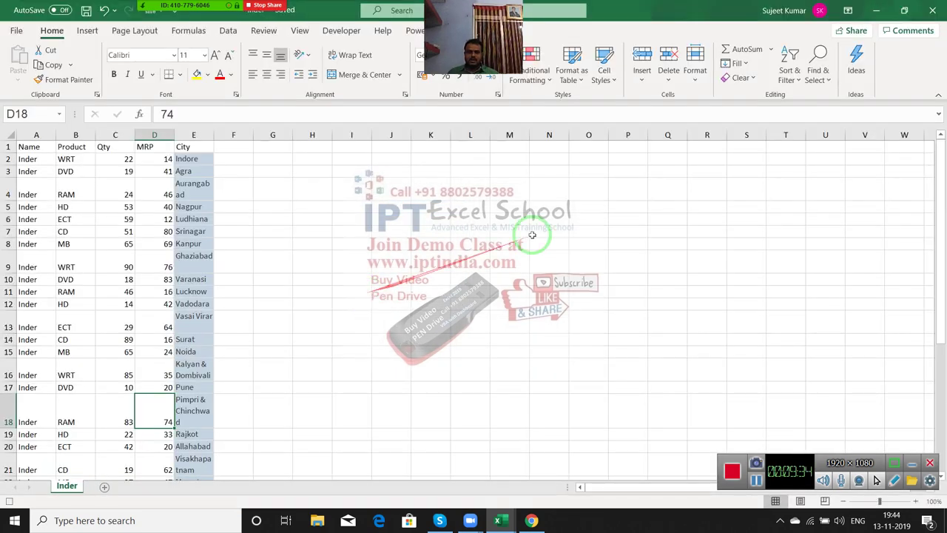
# Close the saved Inder workbook, clear Sheet1's filter, and stop the macro recording.
pyautogui.click(934, 13)
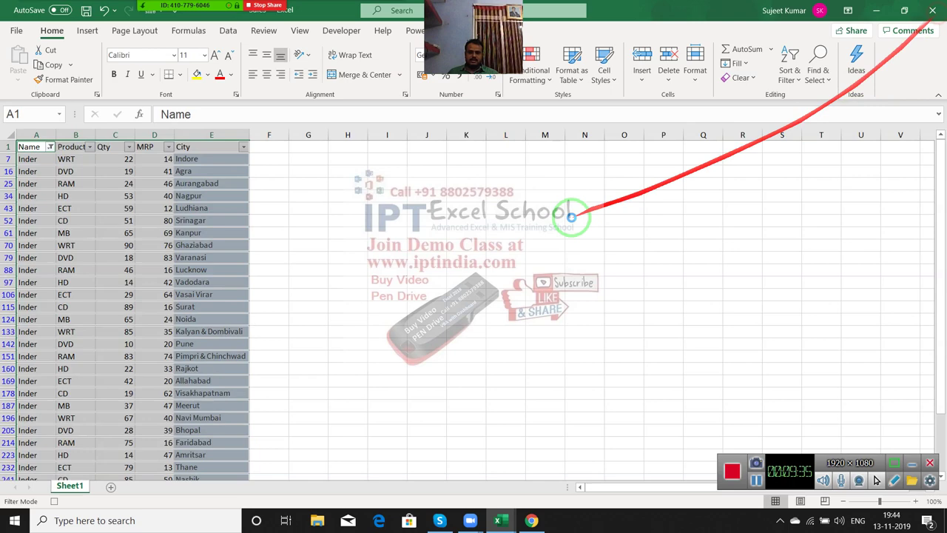
pyautogui.click(128, 221)
pyautogui.hotkey('ctrl', 'shift', 'l')
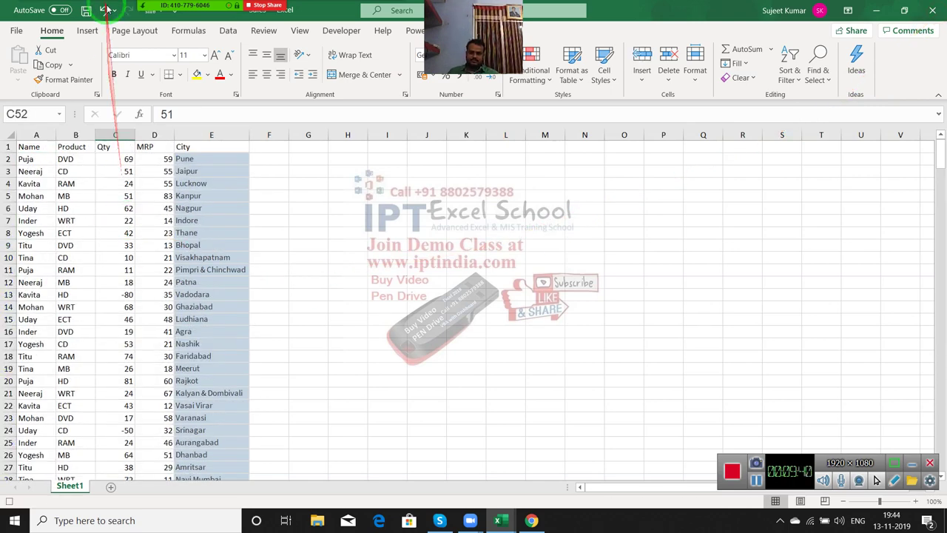
pyautogui.click(10, 502)
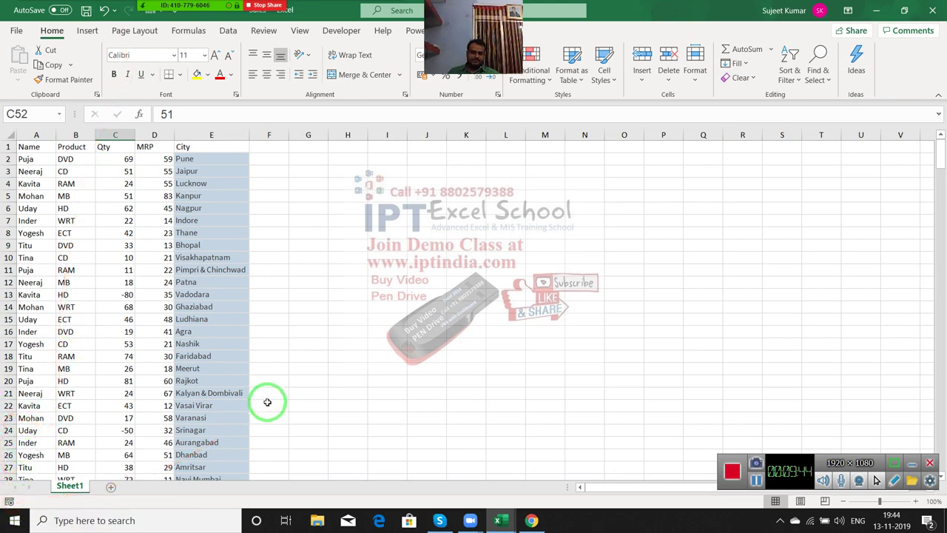
pyautogui.click(203, 258)
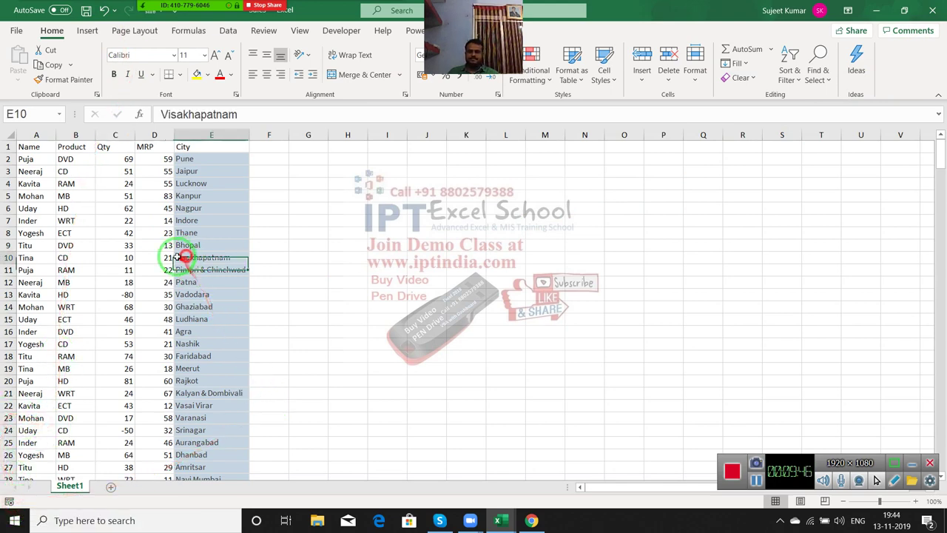
pyautogui.click(365, 30)
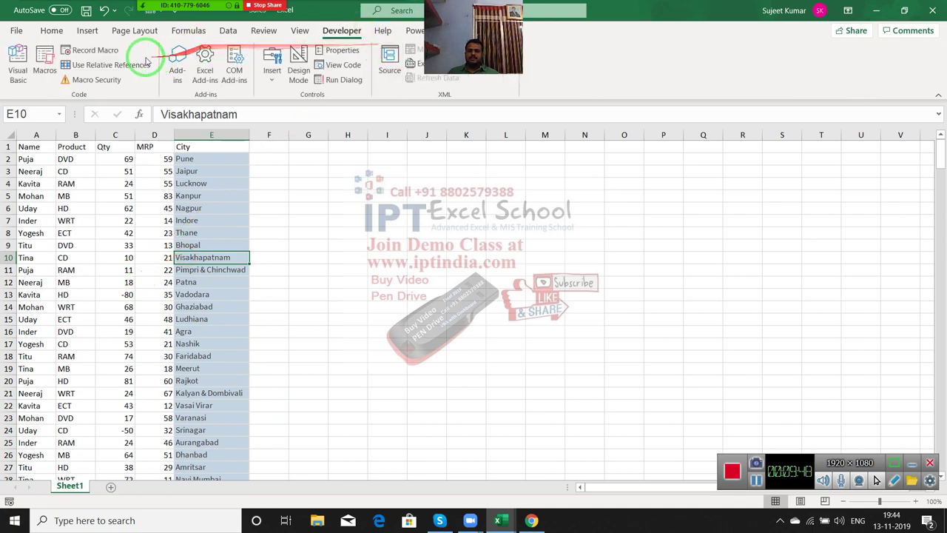
# Open Macro3's recorded code in the VBA editor.
pyautogui.click(45, 65)
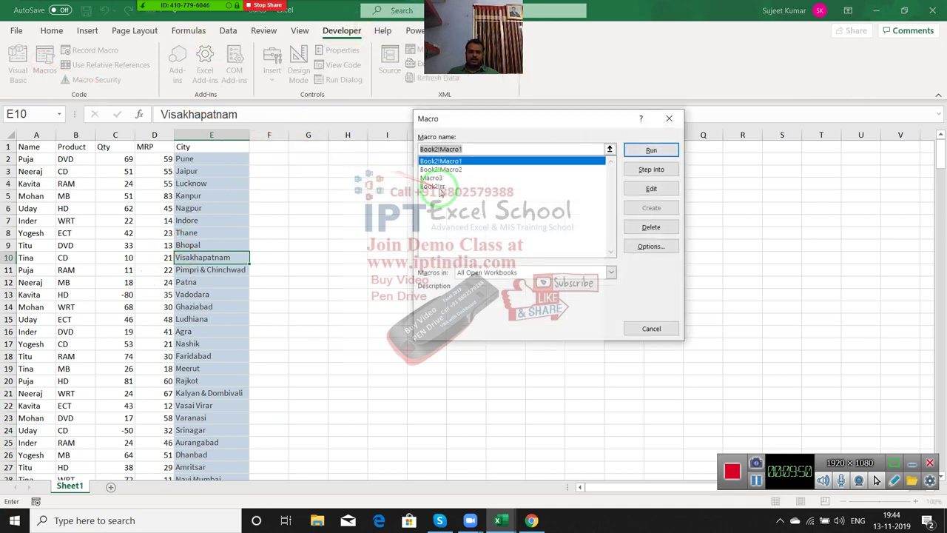
pyautogui.click(451, 179)
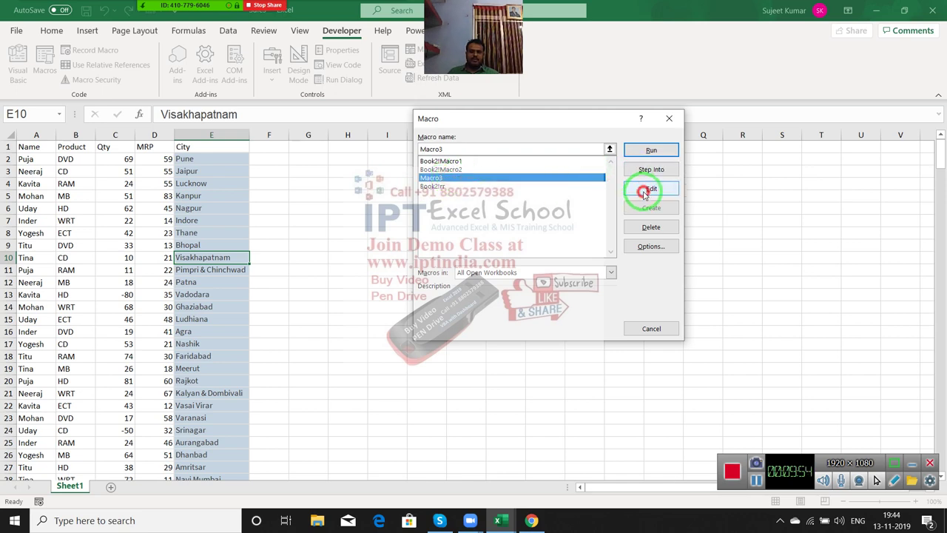
pyautogui.click(645, 190)
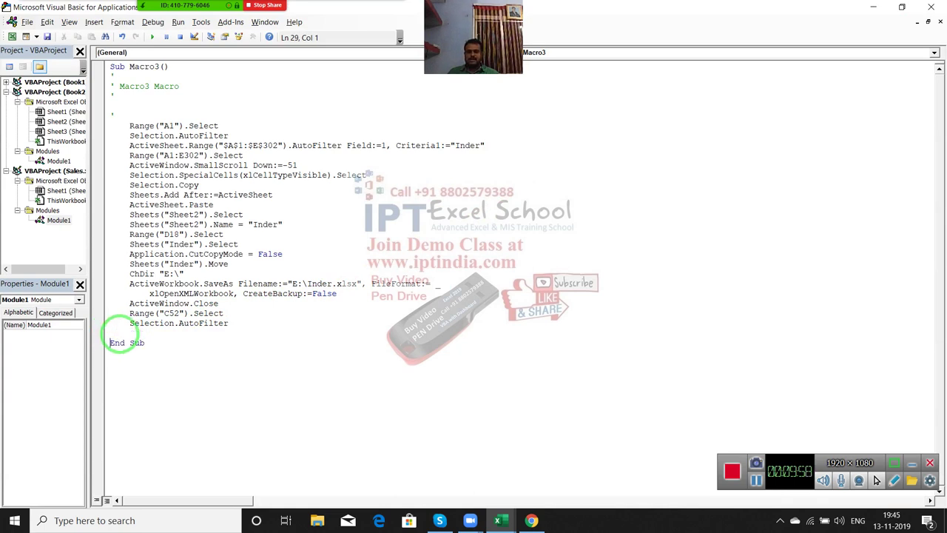
pyautogui.moveTo(124, 341); pyautogui.dragTo(210, 347)
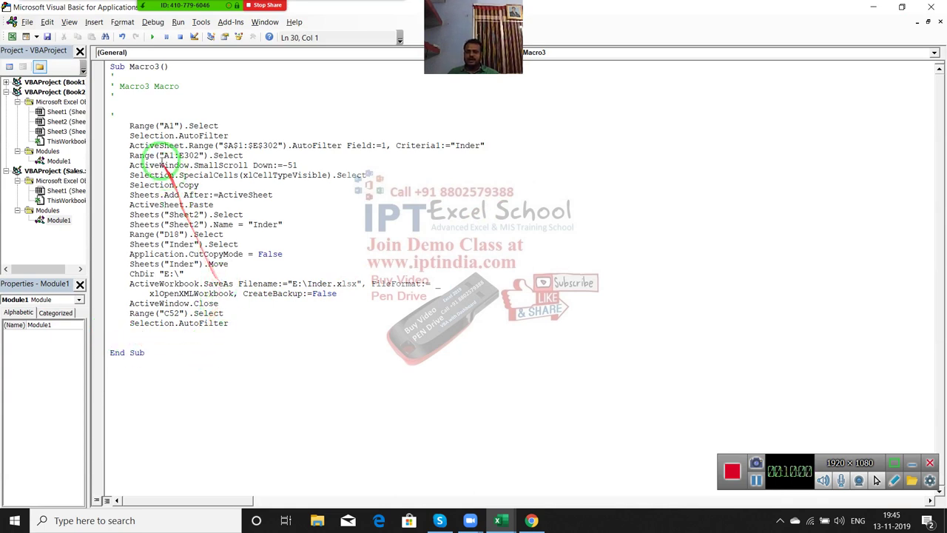
pyautogui.moveTo(130, 138)
pyautogui.mouseDown()
pyautogui.moveTo(219, 133)
pyautogui.moveTo(498, 154)
pyautogui.mouseUp()
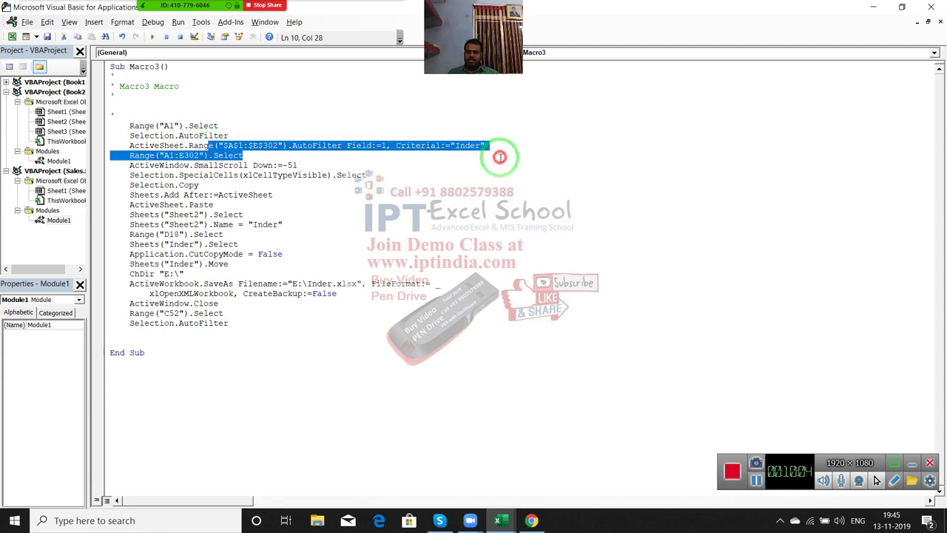
pyautogui.click(485, 176)
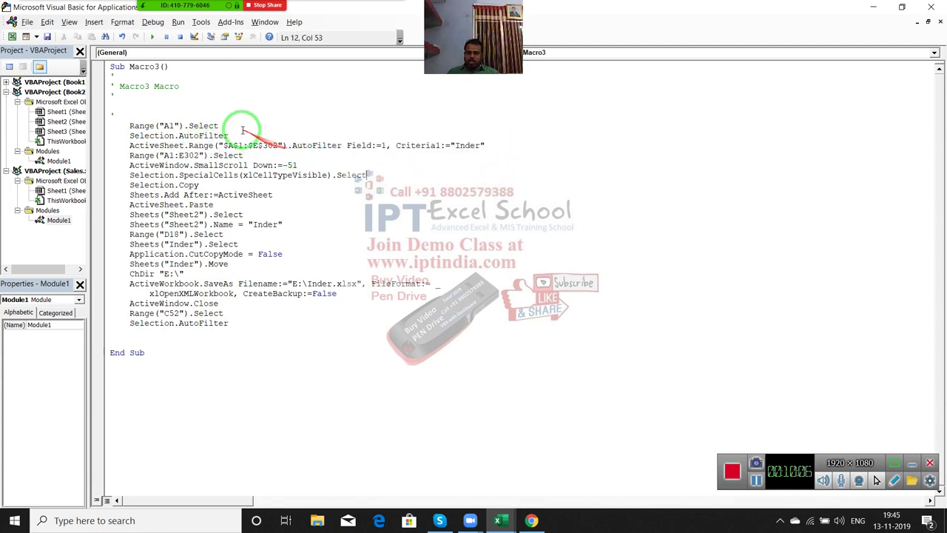
# Delete the standalone Selection.AutoFilter line and return to the worksheet.
pyautogui.moveTo(227, 137); pyautogui.dragTo(116, 138)
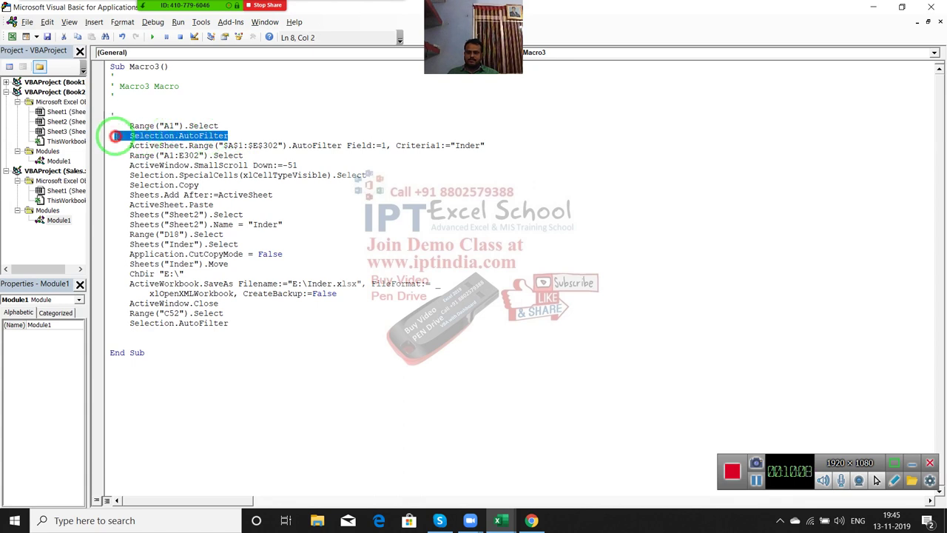
pyautogui.press('Delete')
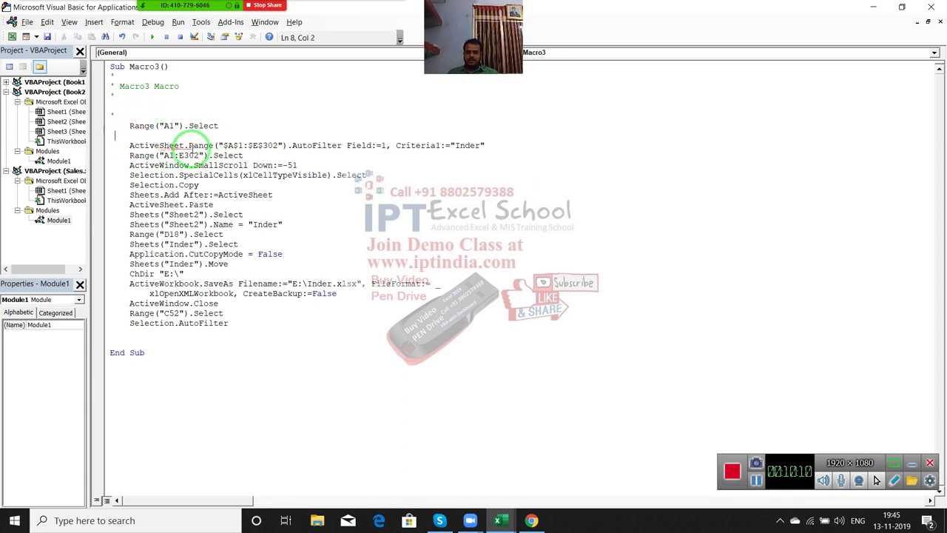
pyautogui.click(227, 145)
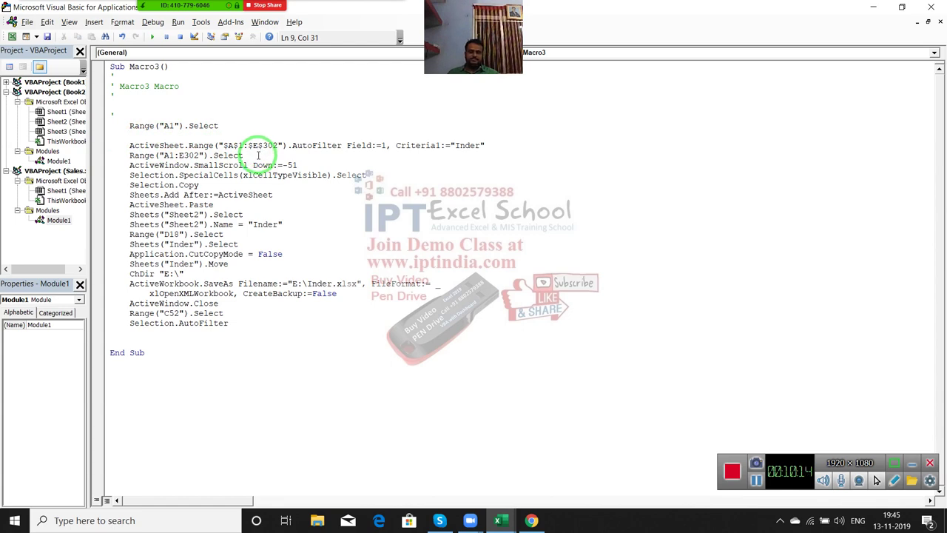
pyautogui.hotkey('alt', 'F11')
pyautogui.click(36, 147)
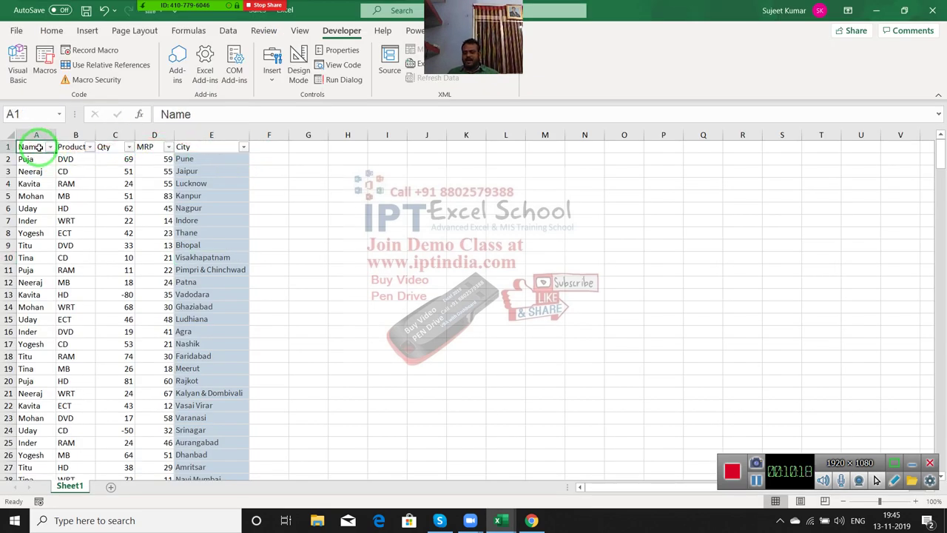
# Turn off the sheet filter and shorten the AutoFilter range from $A$1:$E$302 to $A$1.
pyautogui.hotkey('ctrl', 'shift', 'l')
pyautogui.hotkey('alt', 'F11')
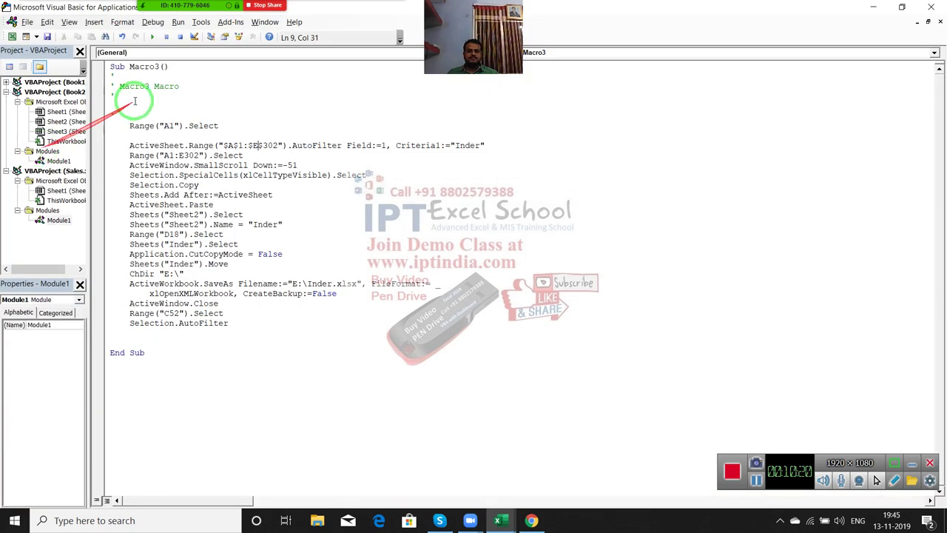
pyautogui.moveTo(245, 145); pyautogui.dragTo(276, 147)
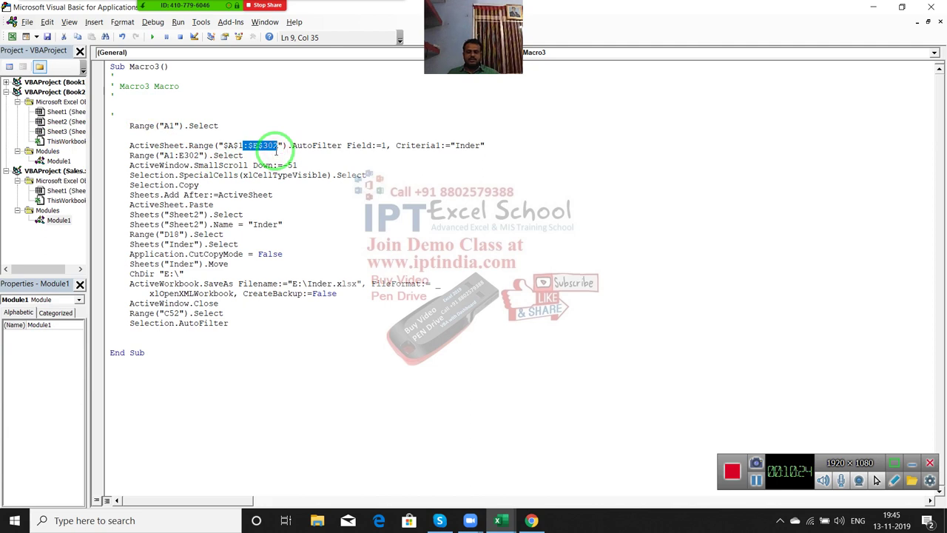
pyautogui.press('Delete')
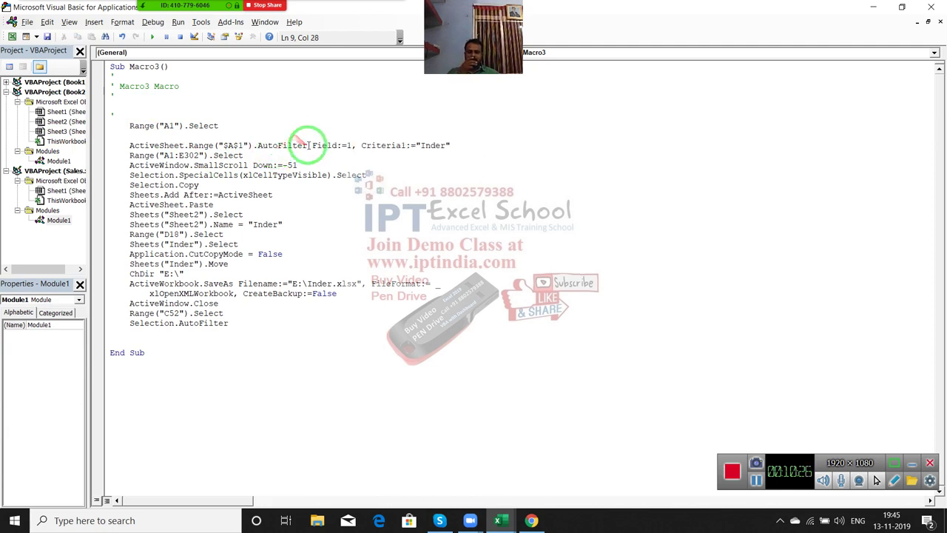
# Delete the ActiveWindow.SmallScroll line from Macro3.
pyautogui.click(242, 175)
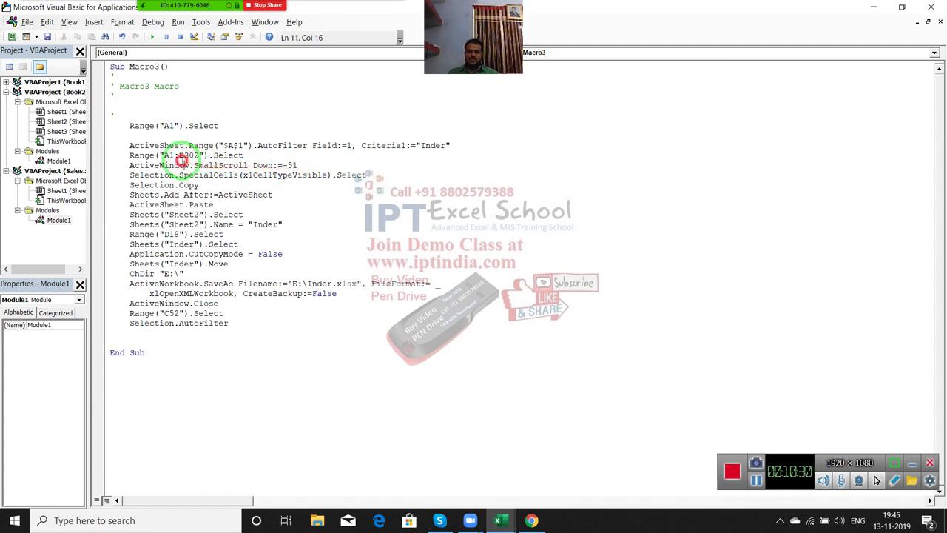
pyautogui.doubleClick(159, 164)
pyautogui.click(329, 160)
pyautogui.moveTo(329, 160); pyautogui.dragTo(135, 164)
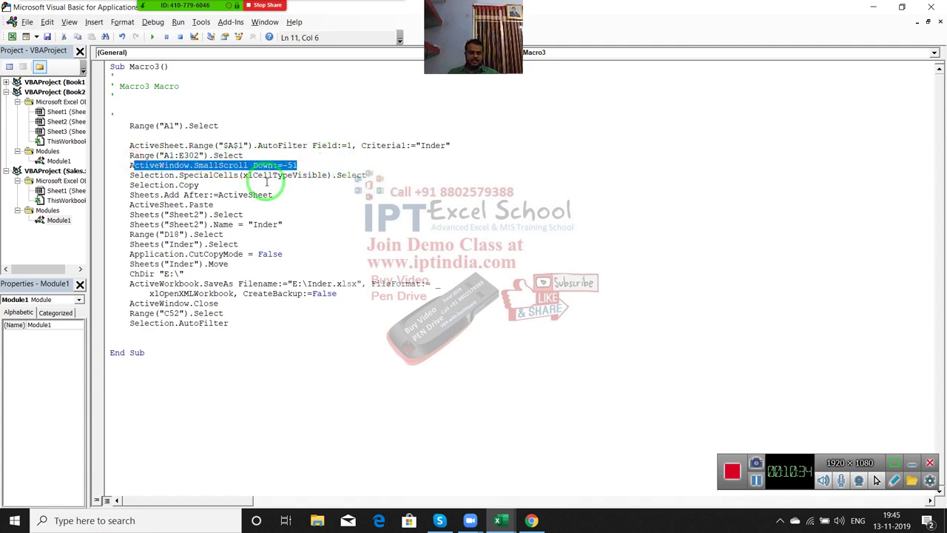
pyautogui.press('Delete')
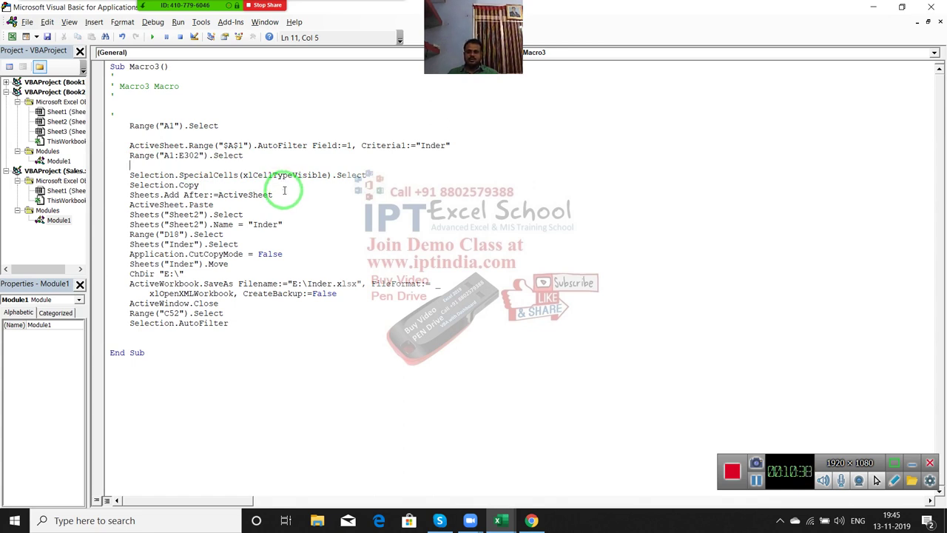
# Delete the fixed Range("A1:E302").Select line and switch back to Excel.
pyautogui.click(247, 155)
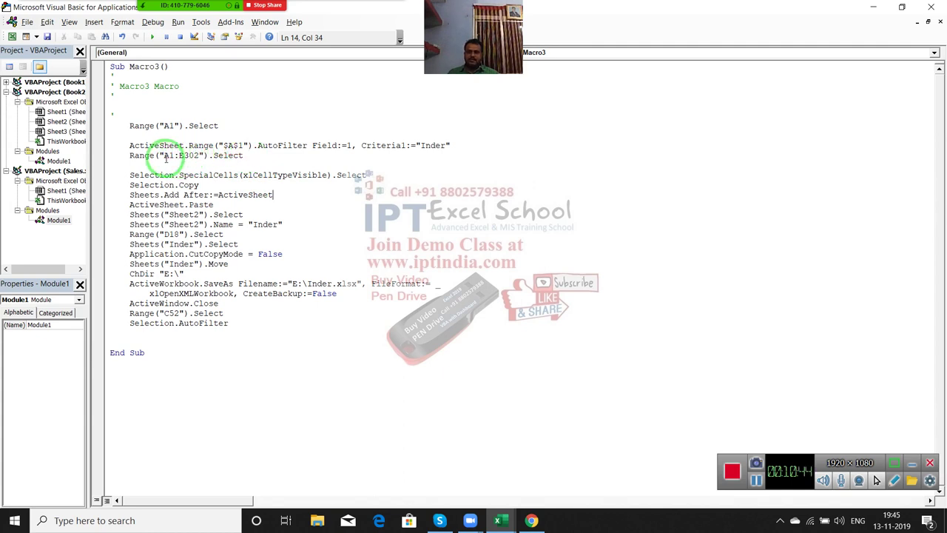
pyautogui.moveTo(164, 156); pyautogui.dragTo(201, 155)
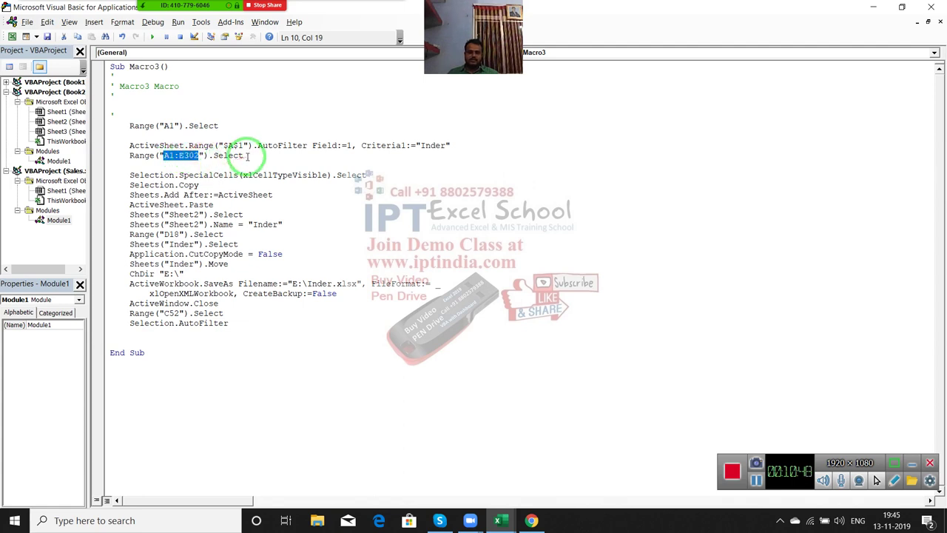
pyautogui.moveTo(244, 155)
pyautogui.mouseDown()
pyautogui.moveTo(140, 148)
pyautogui.moveTo(130, 158)
pyautogui.mouseUp()
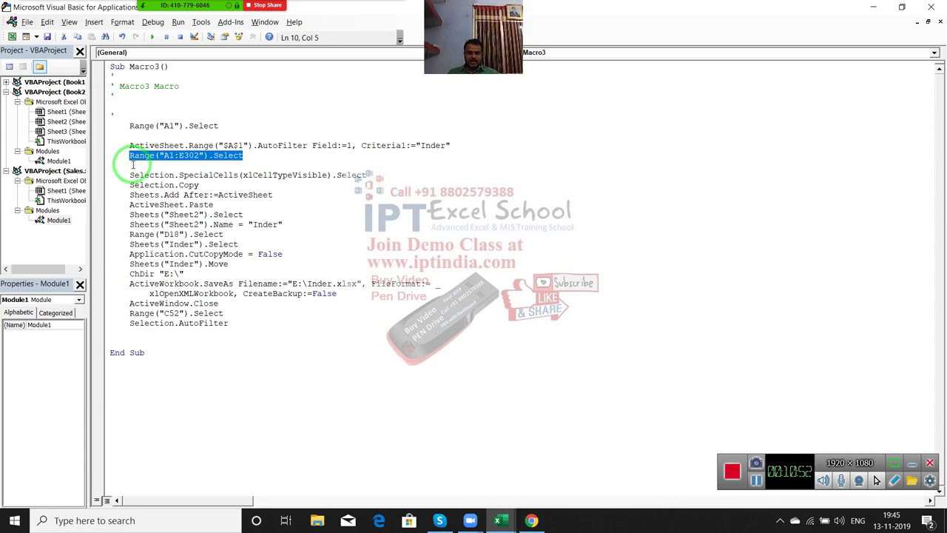
pyautogui.press('Delete')
pyautogui.hotkey('alt', 'F11')
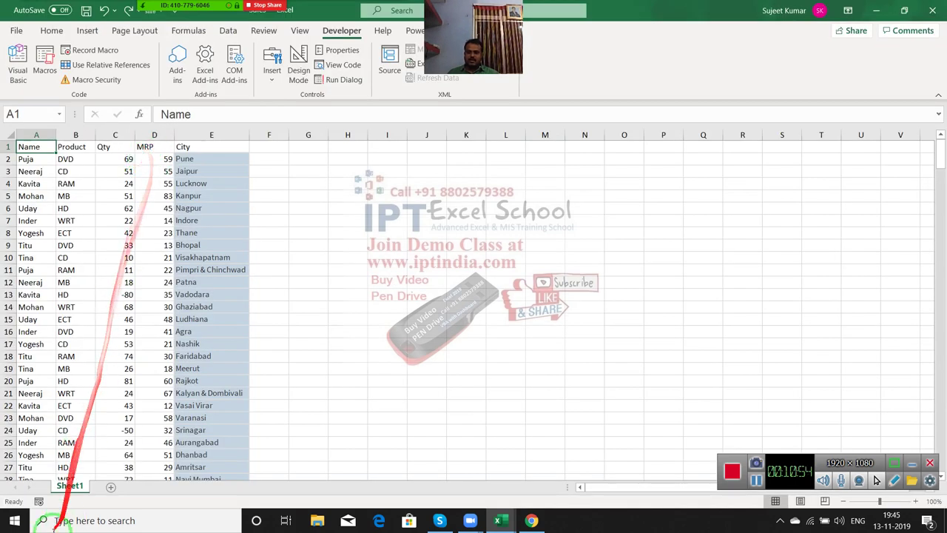
# Record Macro4 selecting from A1 across to column E and down to the last row, then view its code.
pyautogui.click(40, 502)
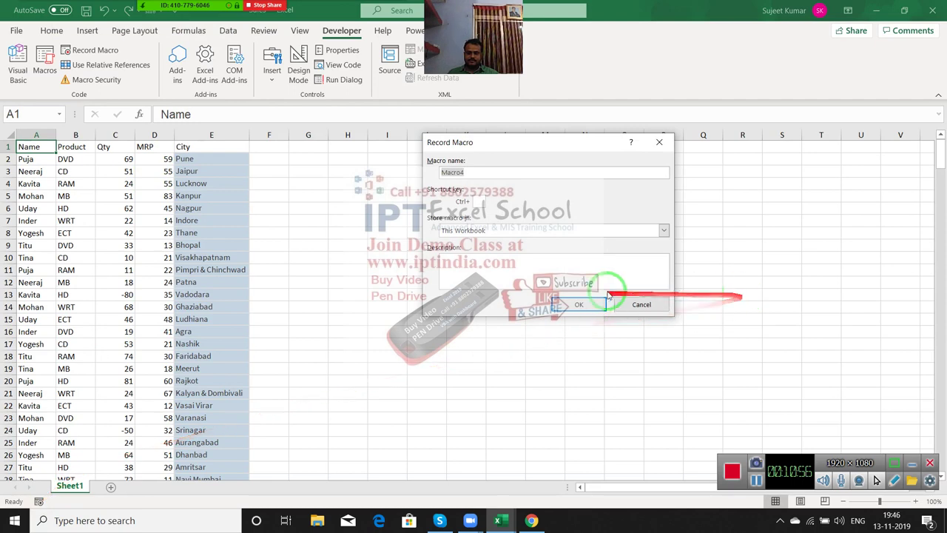
pyautogui.click(582, 304)
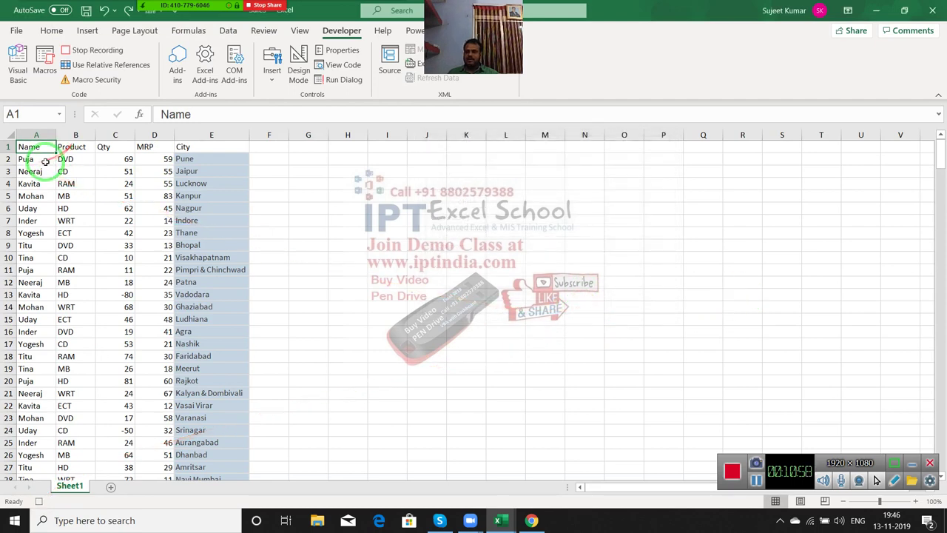
pyautogui.click(29, 184)
pyautogui.click(29, 147)
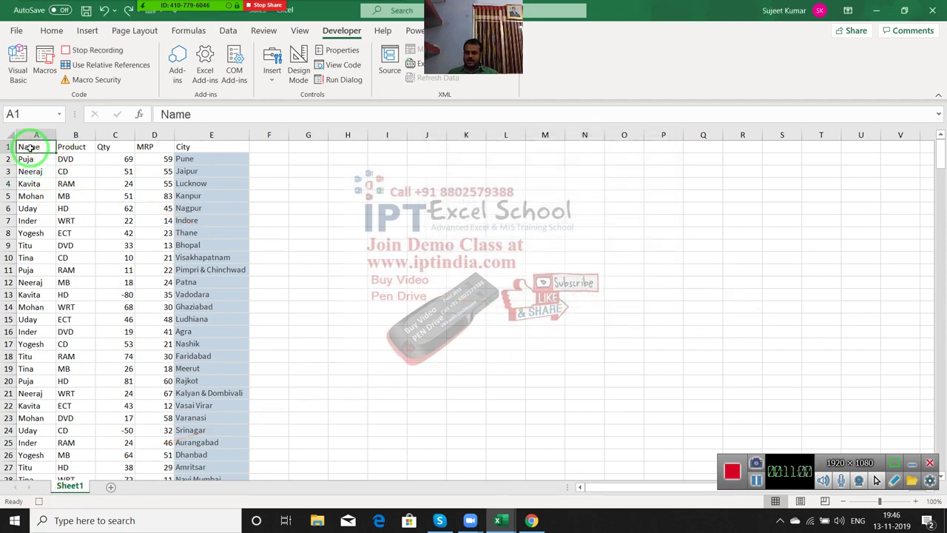
pyautogui.hotkey('ctrl', 'shift', 'Right')
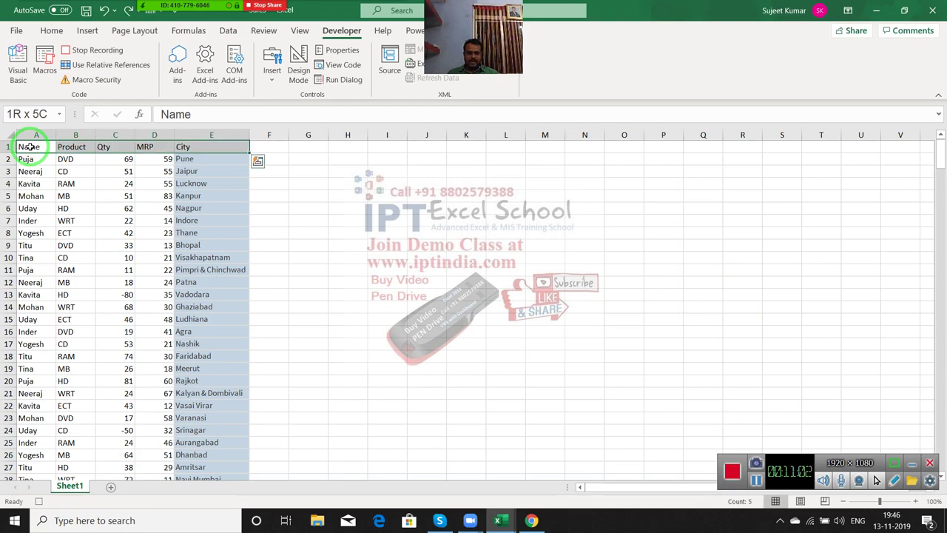
pyautogui.hotkey('ctrl', 'shift', 'Down')
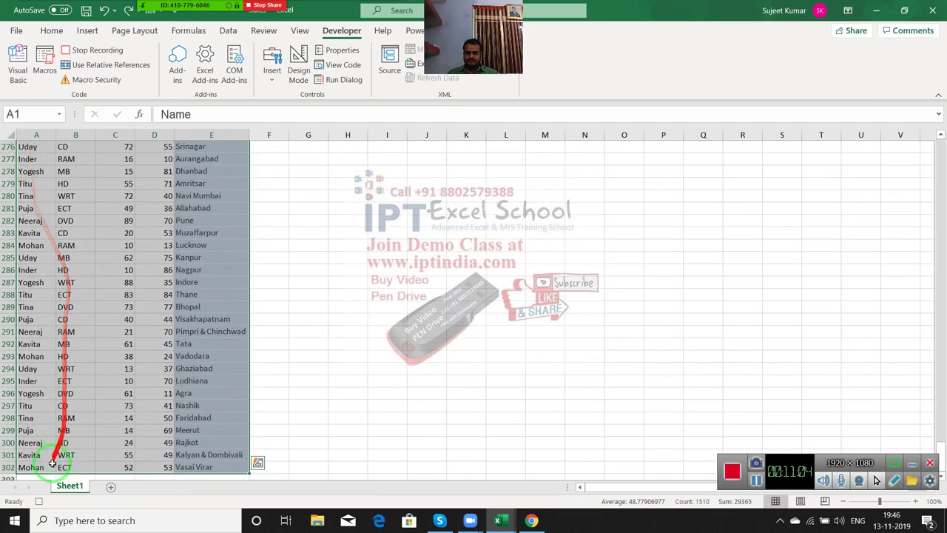
pyautogui.click(39, 500)
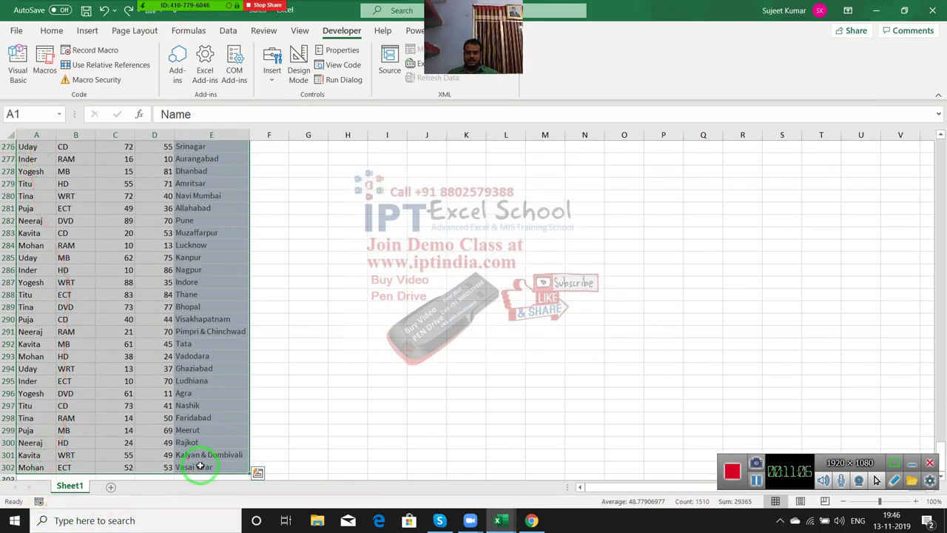
pyautogui.hotkey('alt', 'F11')
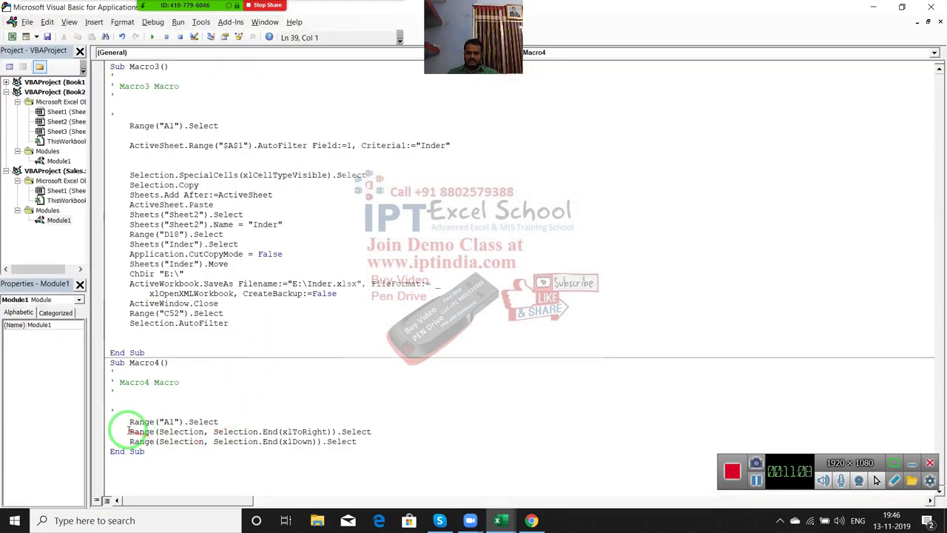
# Copy Macro4's two Range(Selection…) lines into Macro3 above Selection.SpecialCells.
pyautogui.moveTo(127, 426); pyautogui.dragTo(214, 431)
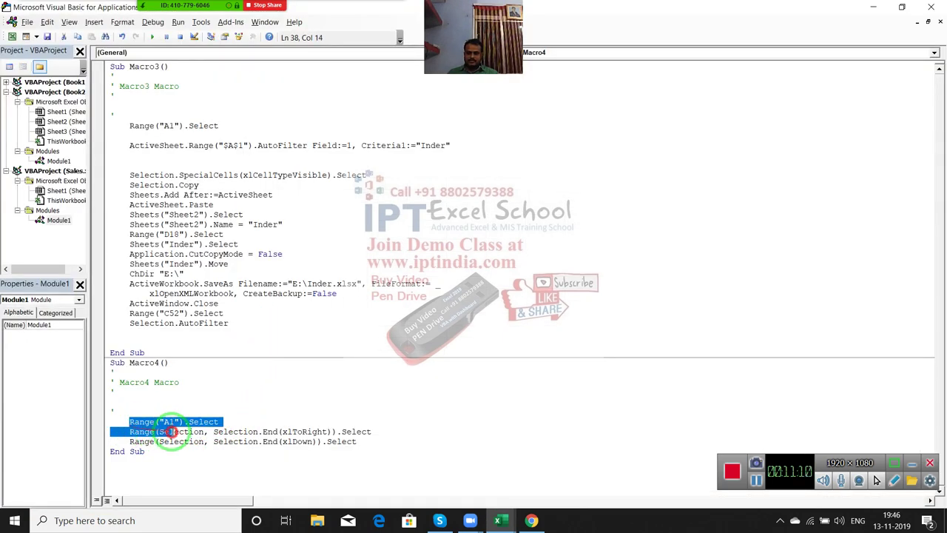
pyautogui.click(213, 431)
pyautogui.moveTo(359, 442); pyautogui.dragTo(122, 430)
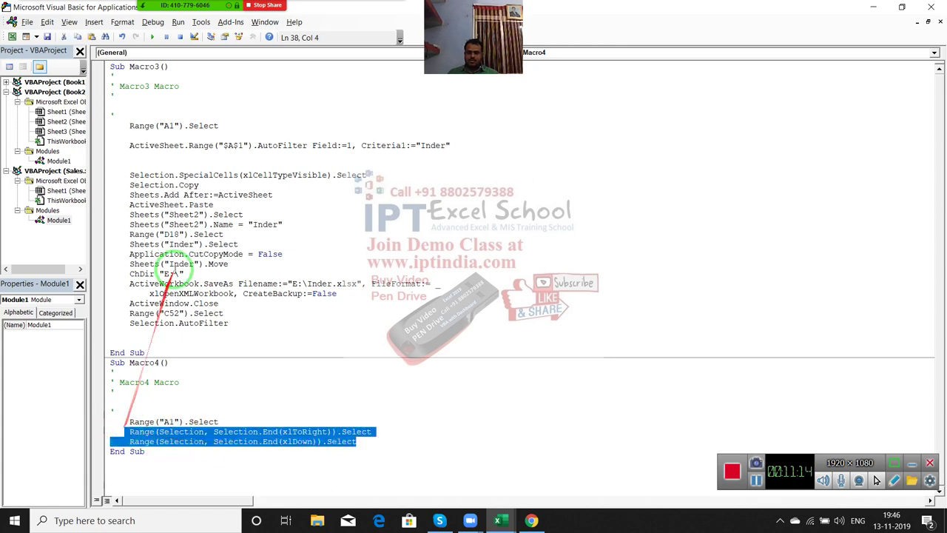
pyautogui.click(160, 164)
pyautogui.write('Range(Selection, Selection.End(xlToRight)).Select     Range(Selection, Selection.End(xlDown)).Select')
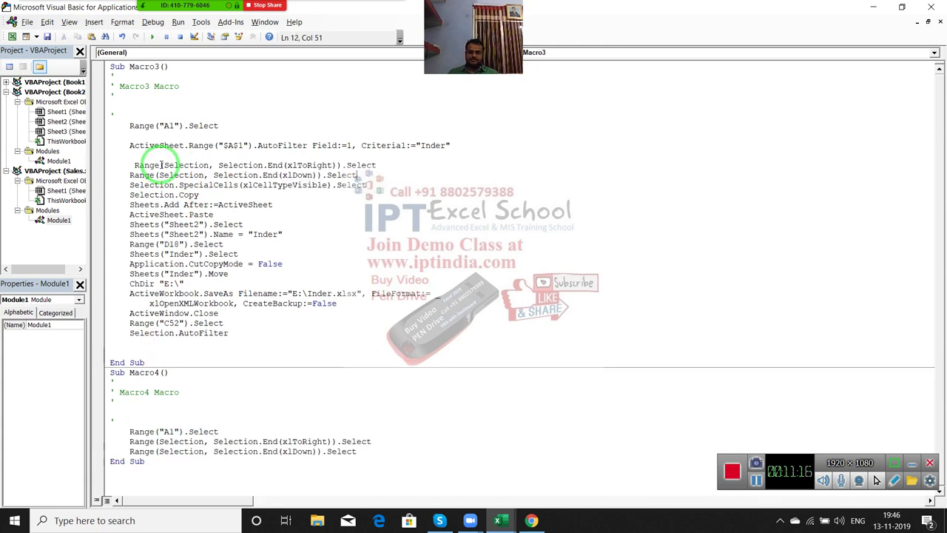
pyautogui.click(137, 165)
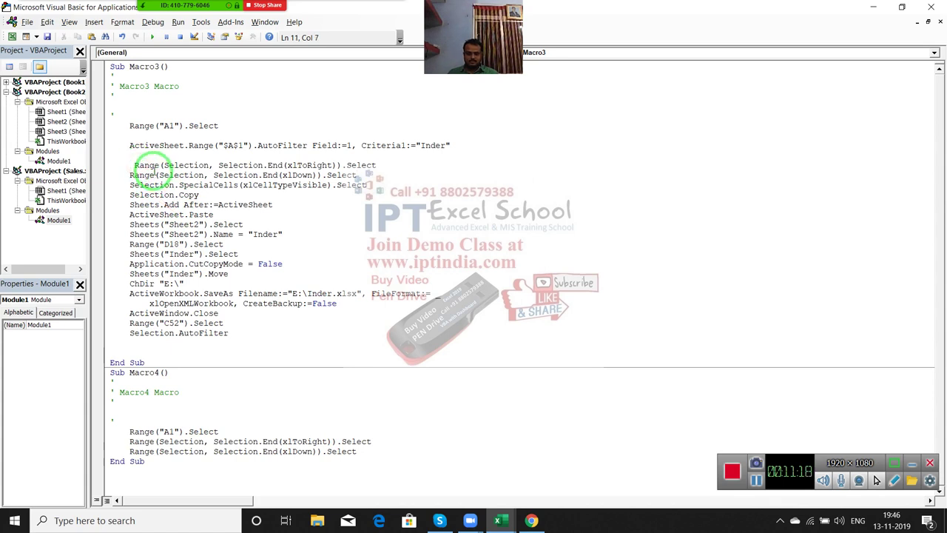
pyautogui.press('BackSpace')
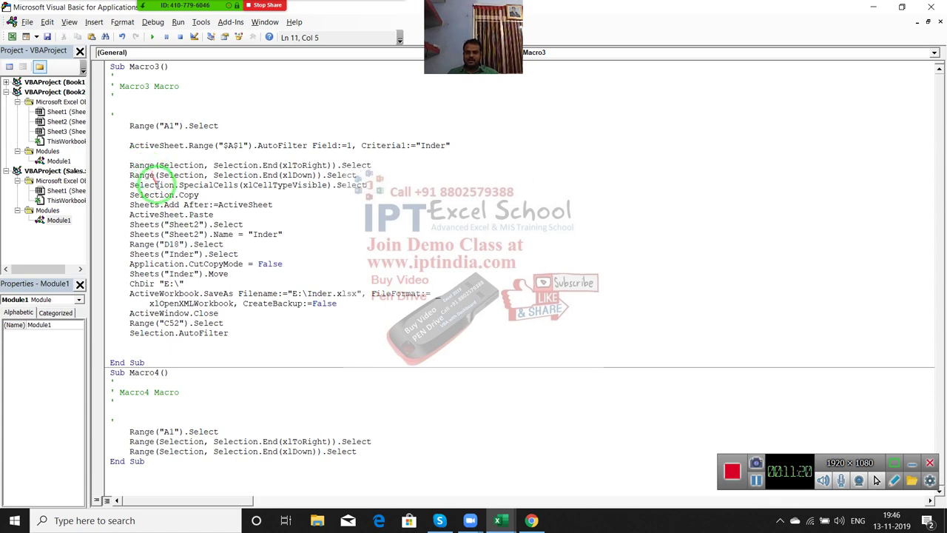
# Delete the Sheets("Sheet2").Select line from Macro3.
pyautogui.click(194, 195)
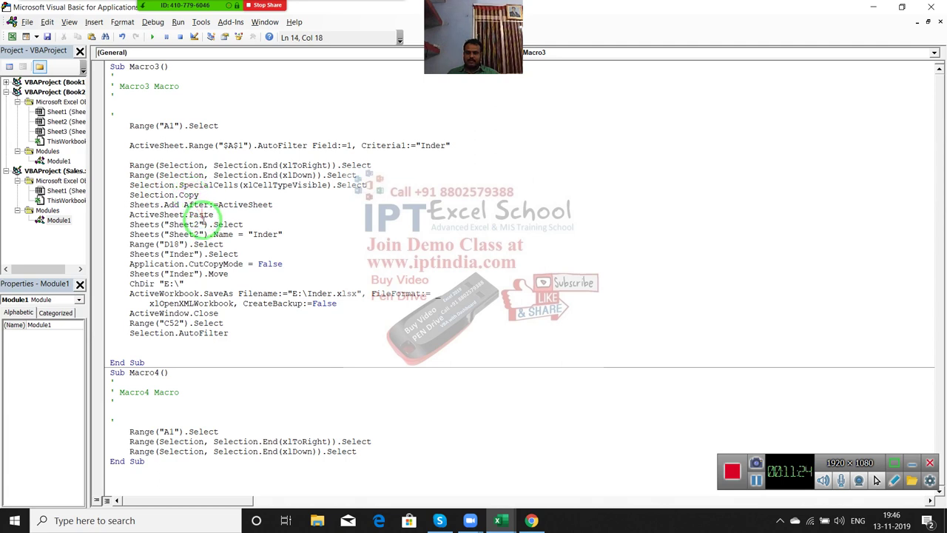
pyautogui.moveTo(242, 224); pyautogui.dragTo(120, 215)
pyautogui.press('Delete')
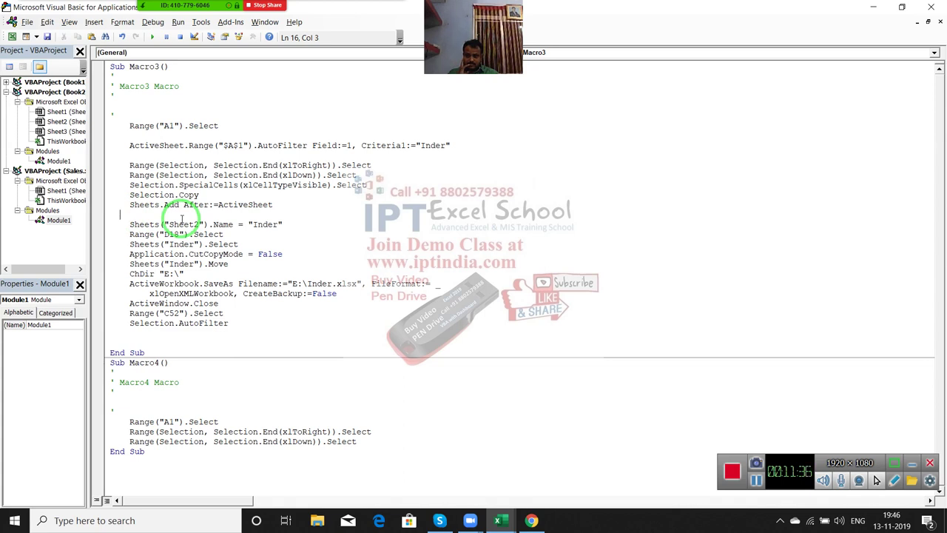
pyautogui.hotkey('ctrl', 'z')
pyautogui.click(193, 254)
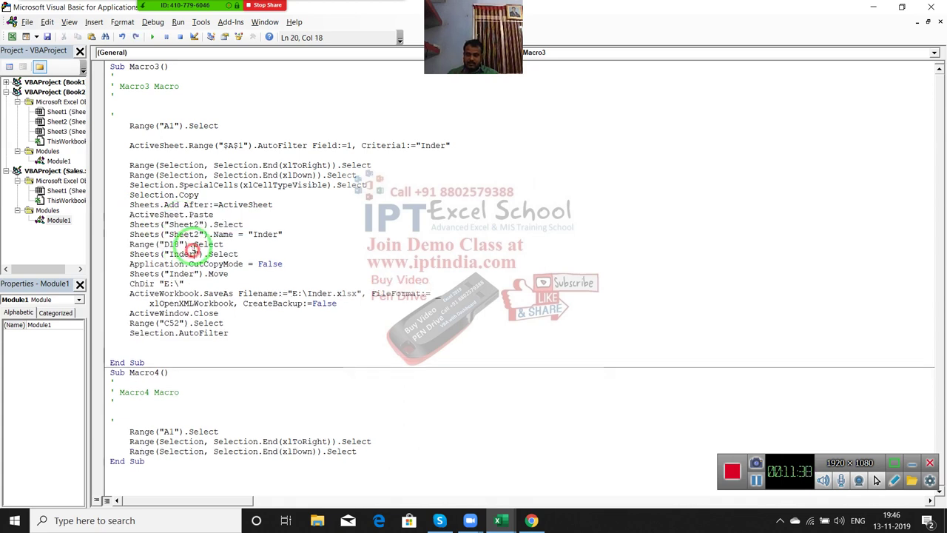
pyautogui.moveTo(249, 224)
pyautogui.mouseDown()
pyautogui.moveTo(140, 235)
pyautogui.moveTo(134, 223)
pyautogui.mouseUp()
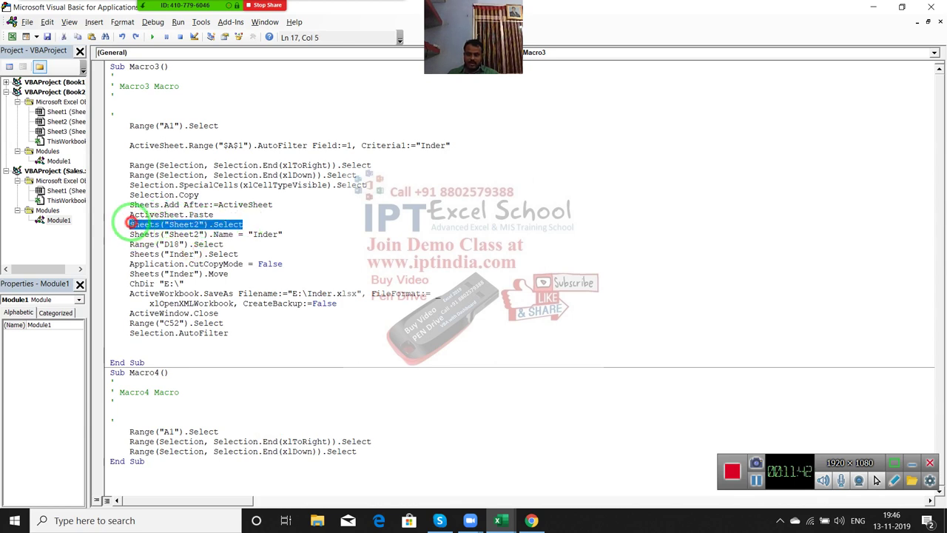
pyautogui.press('Delete')
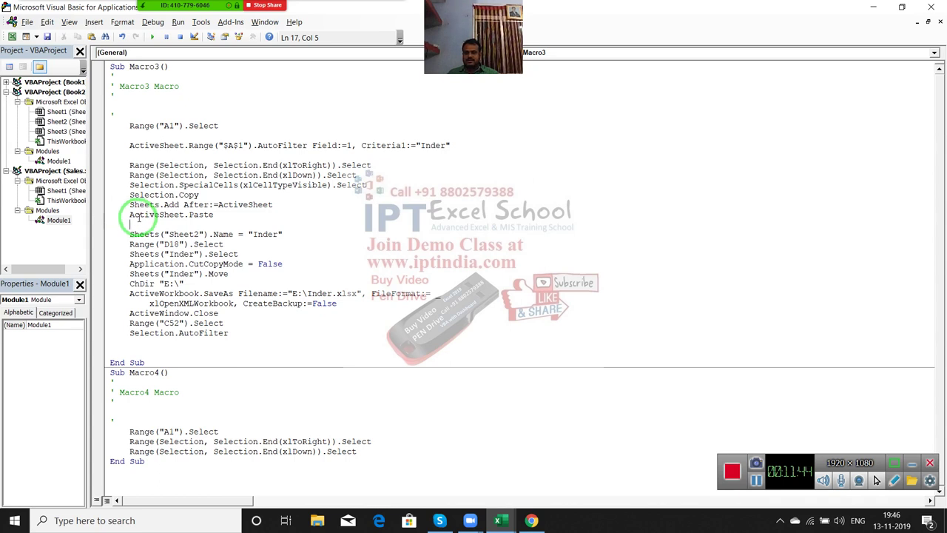
# Replace the Sheets("Sheet2") and Sheets("Inder") references with ActiveSheet, dropping the Inder Select line.
pyautogui.doubleClick(140, 216)
pyautogui.hotkey('ctrl', 'c')
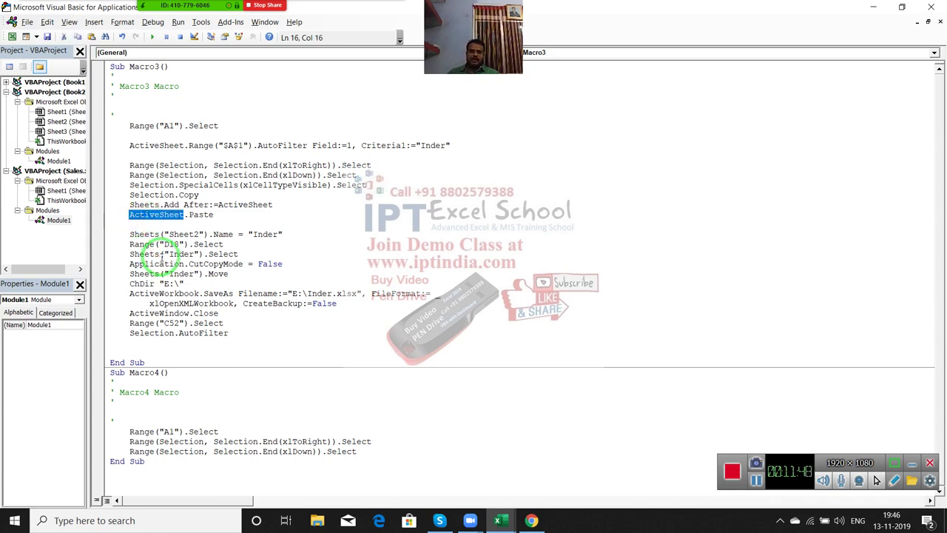
pyautogui.moveTo(209, 234); pyautogui.dragTo(130, 232)
pyautogui.hotkey('ctrl', 'v')
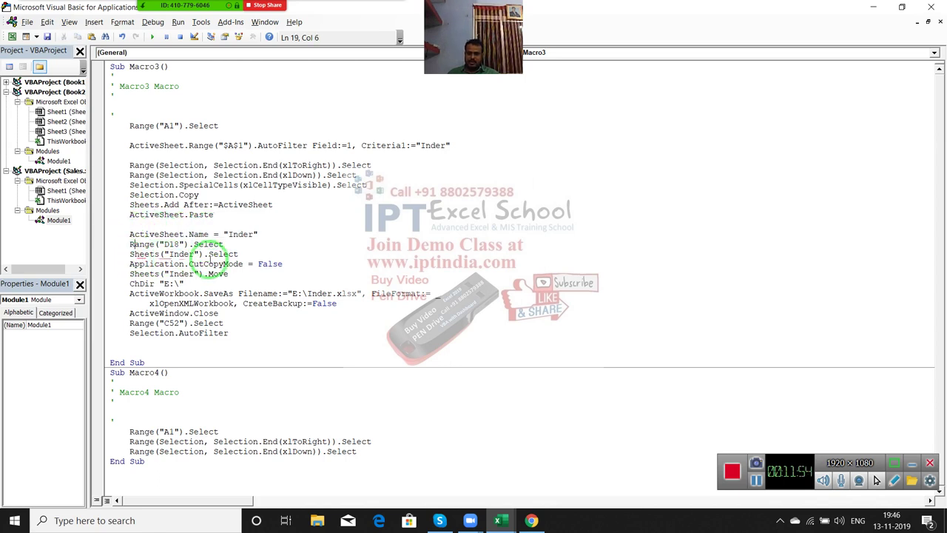
pyautogui.click(236, 253)
pyautogui.moveTo(236, 254); pyautogui.dragTo(130, 255)
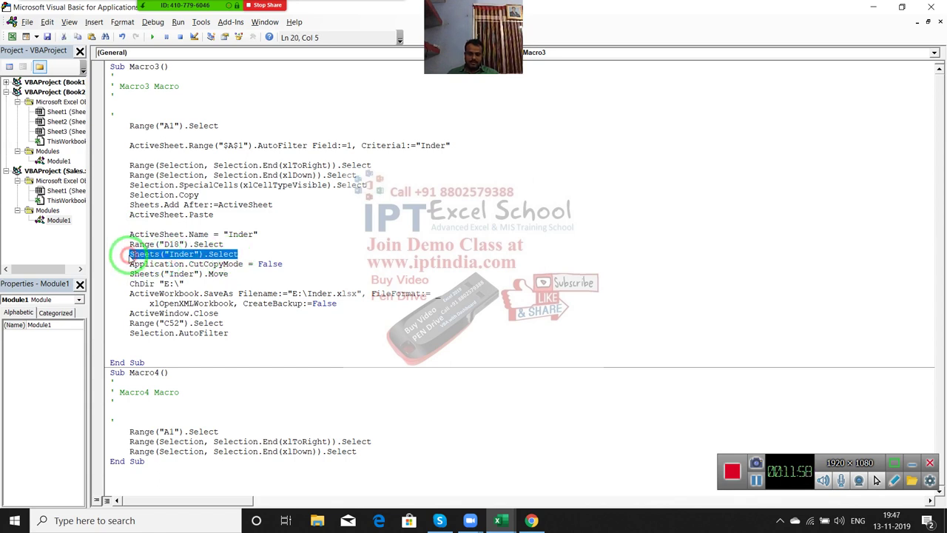
pyautogui.press('Delete')
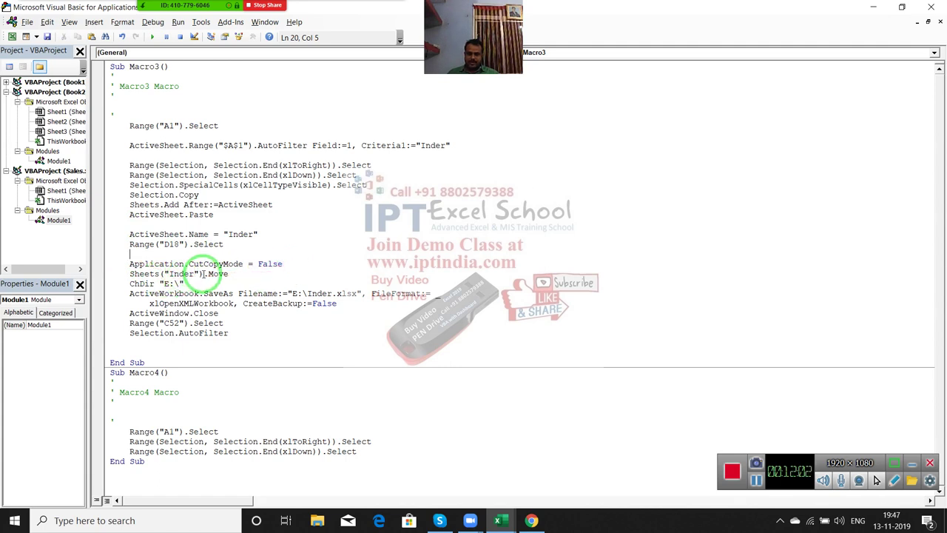
pyautogui.moveTo(202, 274); pyautogui.dragTo(119, 271)
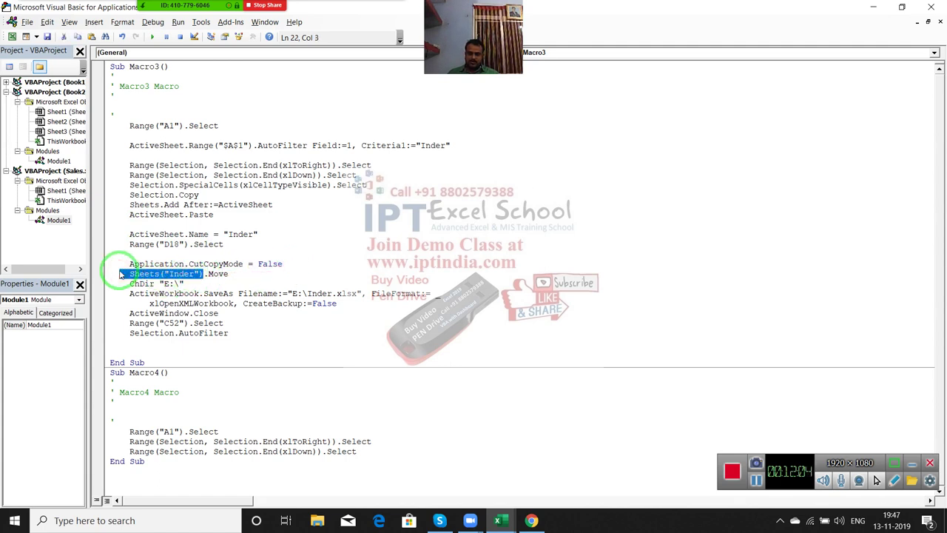
pyautogui.write('ActiveSheet')
# Delete the ChDir "E:\" line and select the Inder file name in the save line.
pyautogui.click(179, 324)
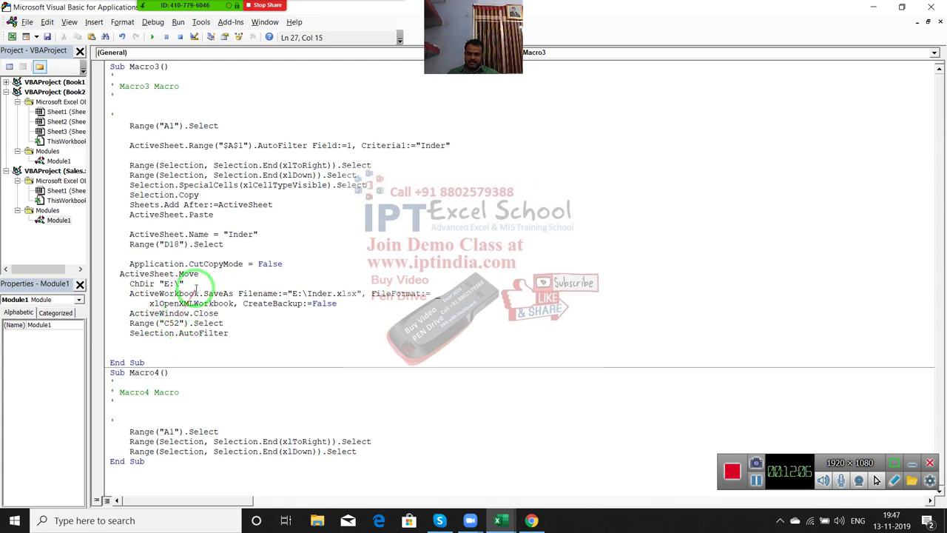
pyautogui.moveTo(184, 284); pyautogui.dragTo(131, 284)
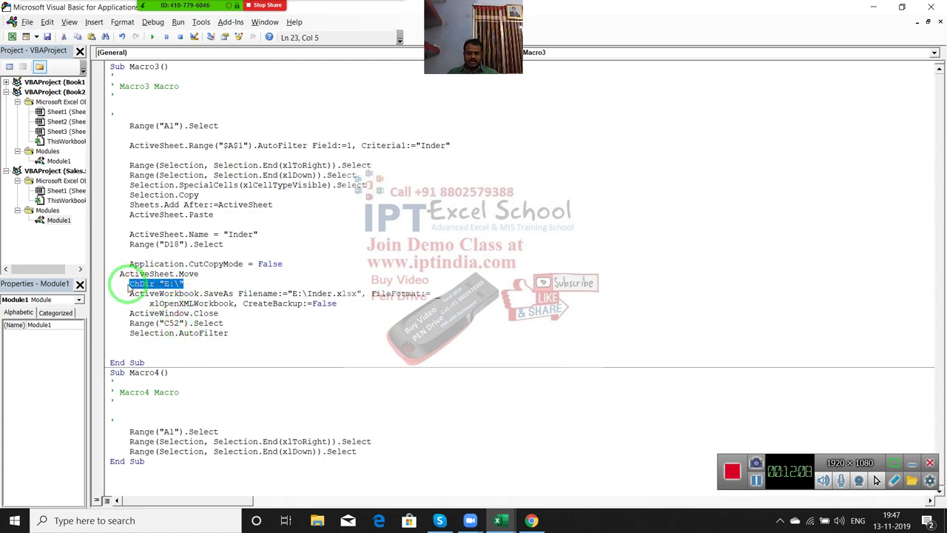
pyautogui.press('Delete')
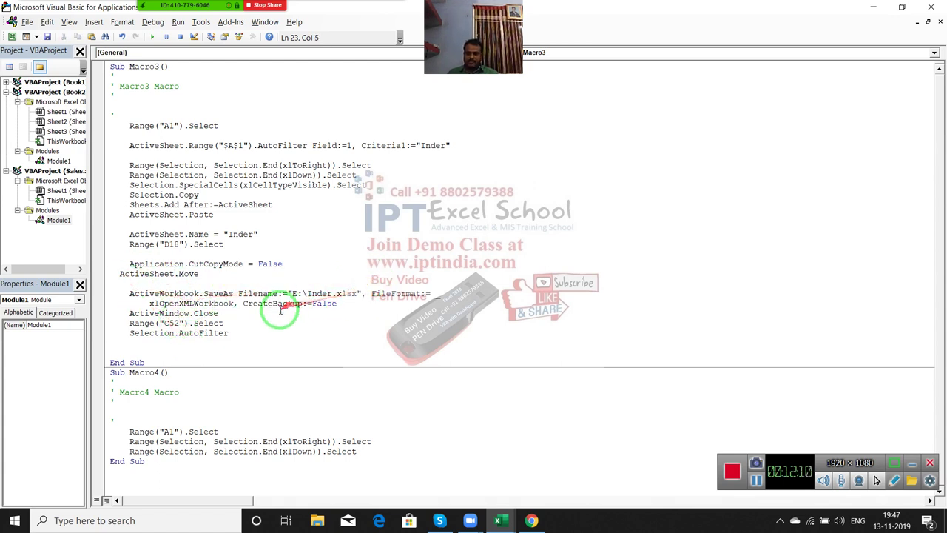
pyautogui.click(276, 313)
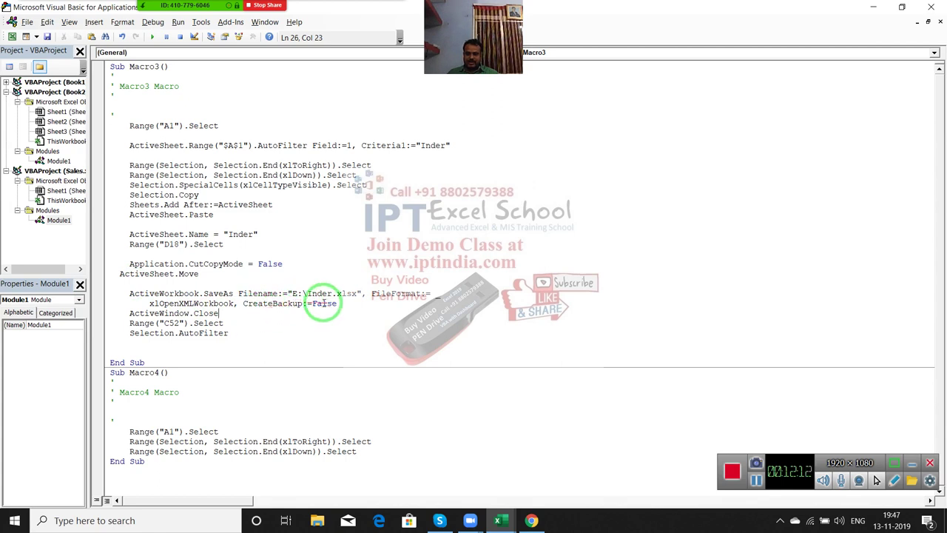
pyautogui.click(232, 332)
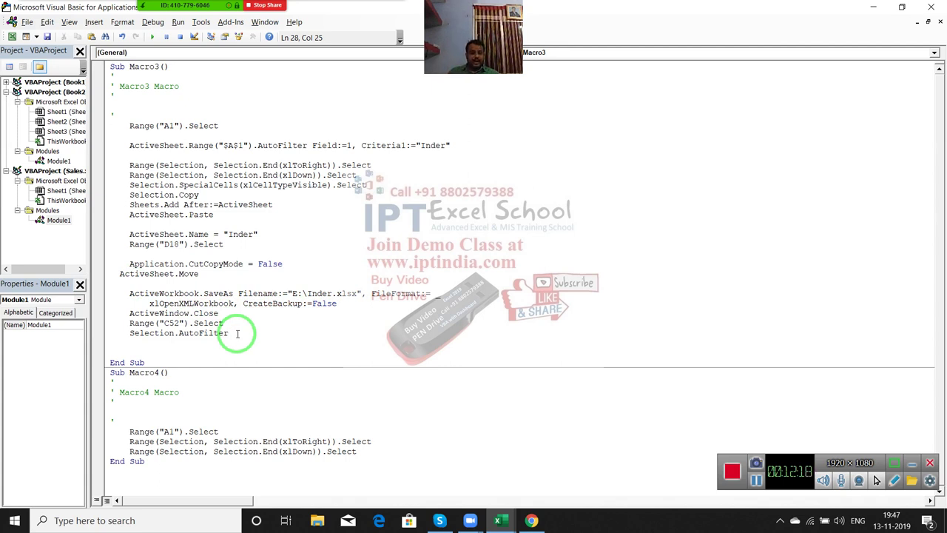
pyautogui.doubleClick(242, 235)
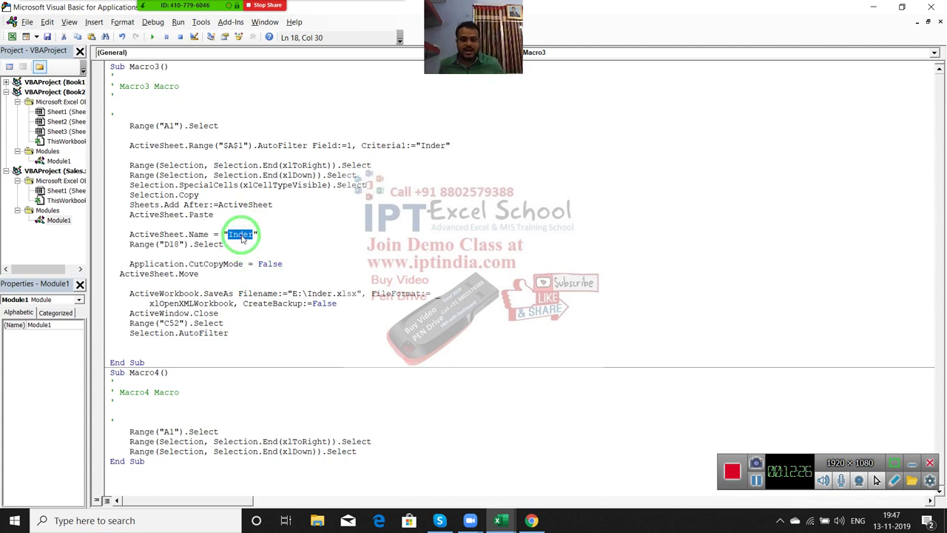
# Insert an N = InputBox("Enter Name") line at the top of Macro3.
pyautogui.click(130, 118)
pyautogui.click(129, 126)
pyautogui.press('Return')
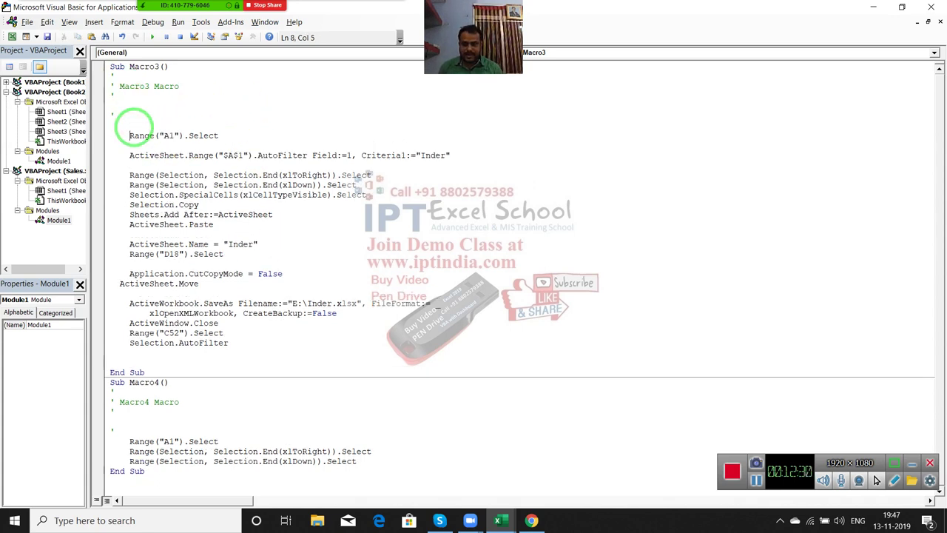
pyautogui.press('Return')
pyautogui.write('N=inputbox')
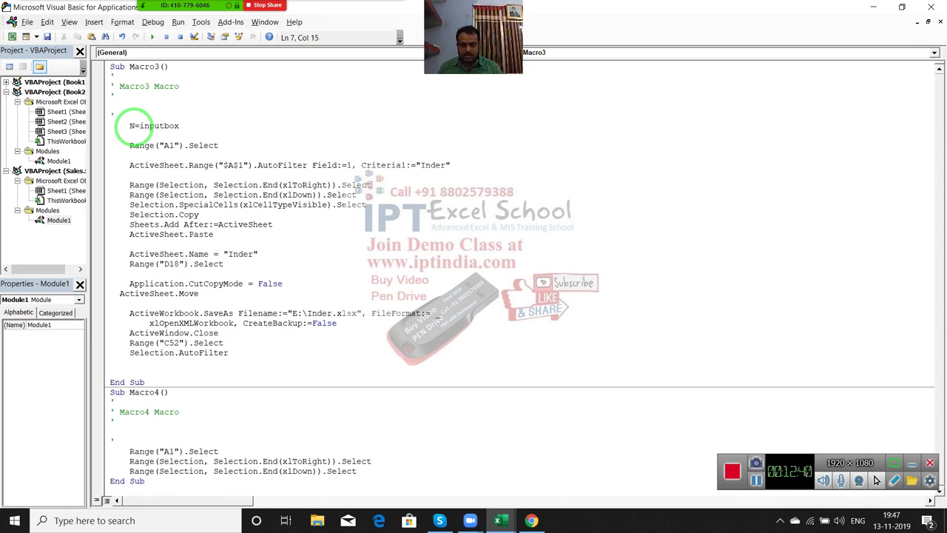
pyautogui.write('("Enter Name')
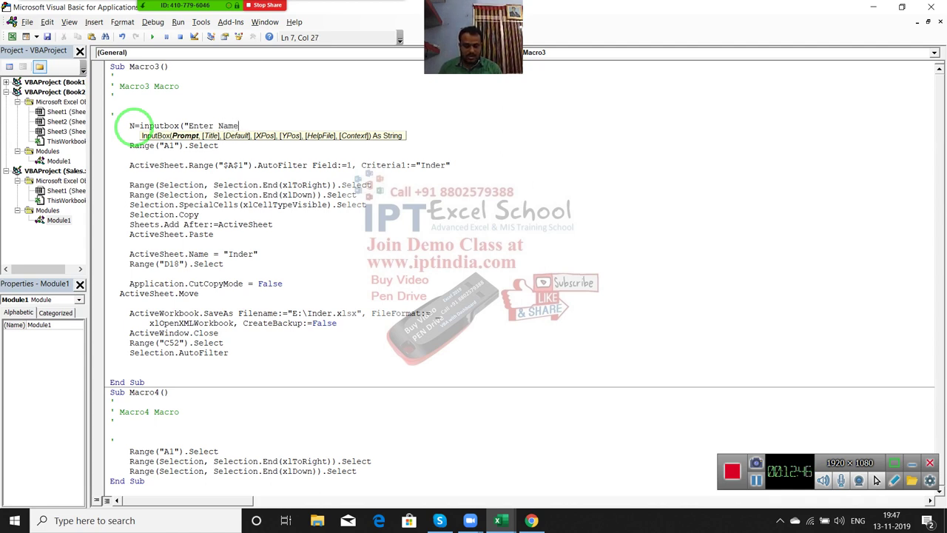
pyautogui.write(')')
pyautogui.press('Down')
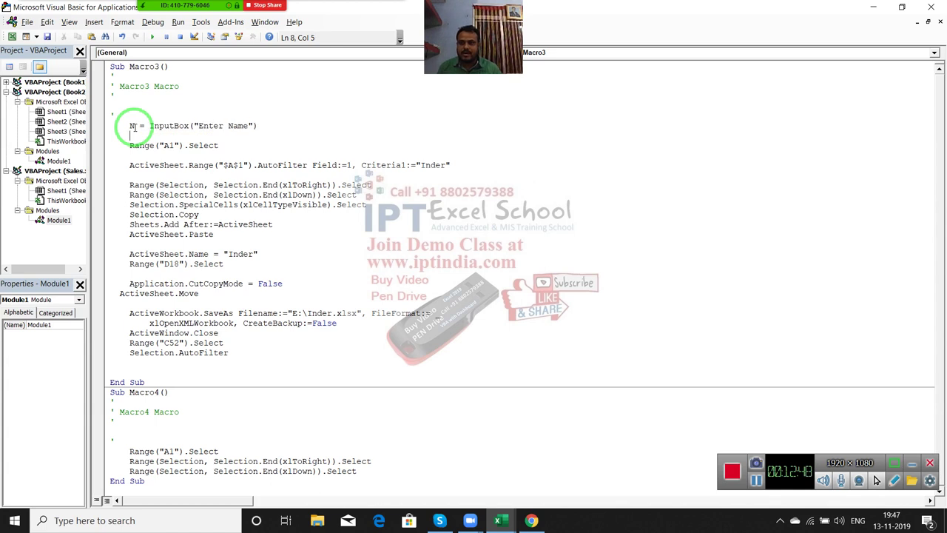
# Replace the "Inder" filter criterion with the variable n.
pyautogui.doubleClick(132, 126)
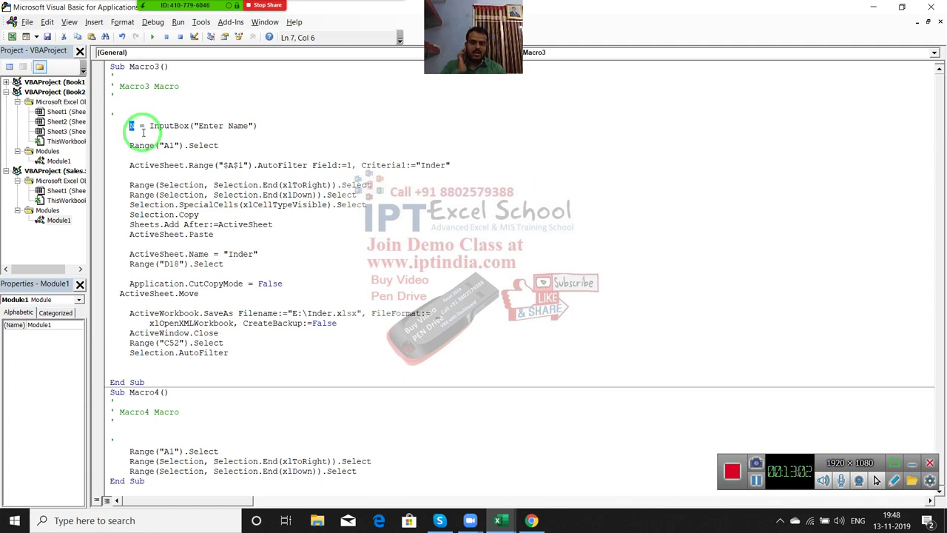
pyautogui.moveTo(193, 145)
pyautogui.mouseDown()
pyautogui.moveTo(360, 169)
pyautogui.moveTo(457, 165)
pyautogui.mouseUp()
pyautogui.write('n')
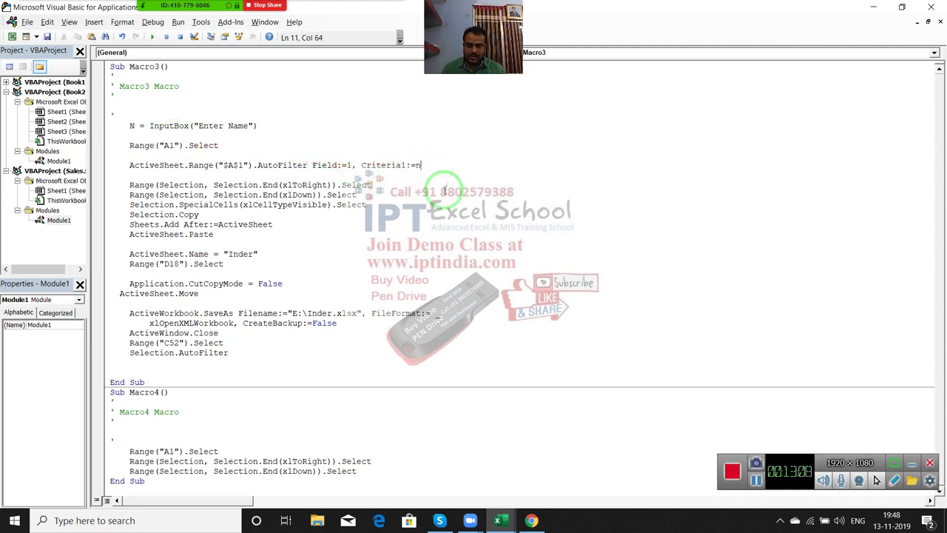
pyautogui.click(436, 195)
pyautogui.moveTo(347, 243)
pyautogui.mouseDown()
pyautogui.moveTo(255, 254)
pyautogui.moveTo(264, 254)
pyautogui.mouseUp()
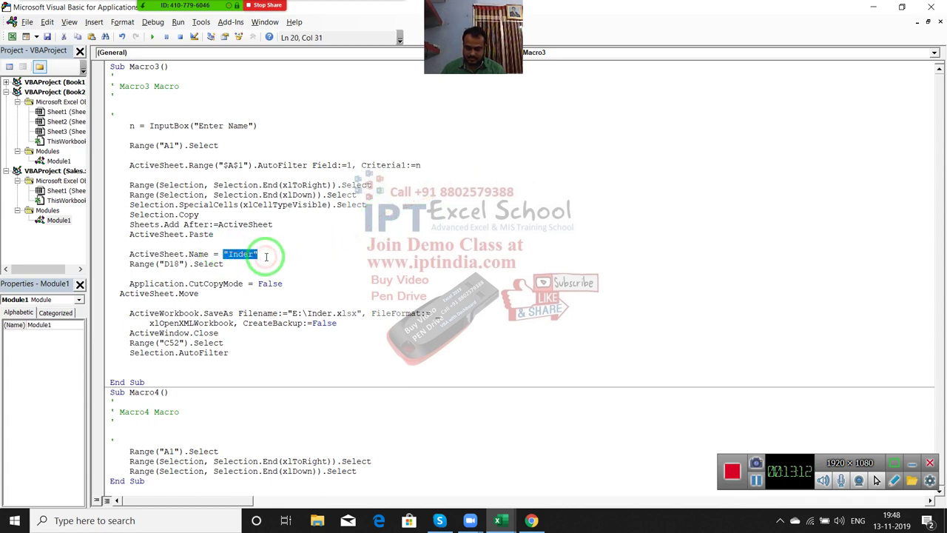
# Change Macro3's SaveAs file name from "E:\Inder.xlsx" to "E:\" & n & ".xlsx".
pyautogui.write('n')
pyautogui.press('Down')
pyautogui.moveTo(411, 331)
pyautogui.mouseDown()
pyautogui.moveTo(321, 336)
pyautogui.moveTo(307, 313)
pyautogui.moveTo(363, 309)
pyautogui.mouseUp()
pyautogui.click(293, 312)
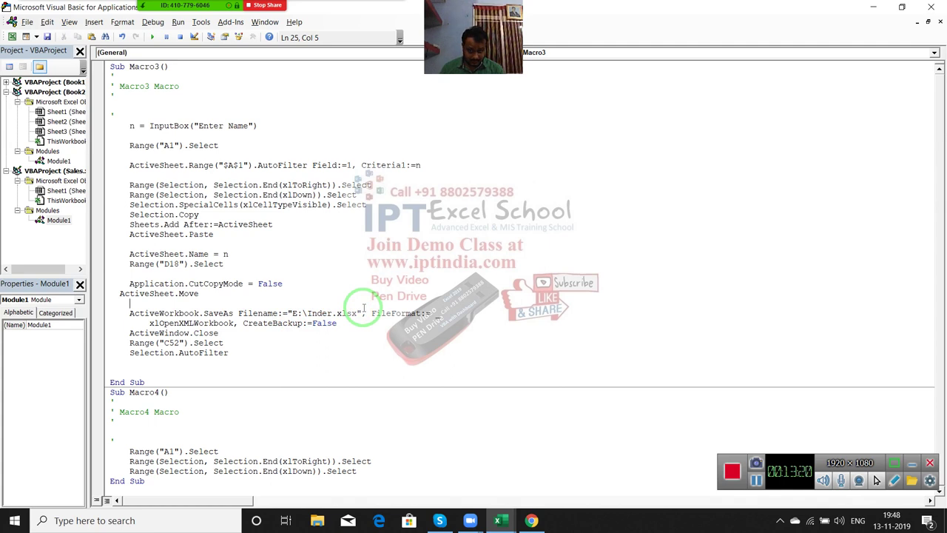
pyautogui.click(310, 313)
pyautogui.click(308, 313)
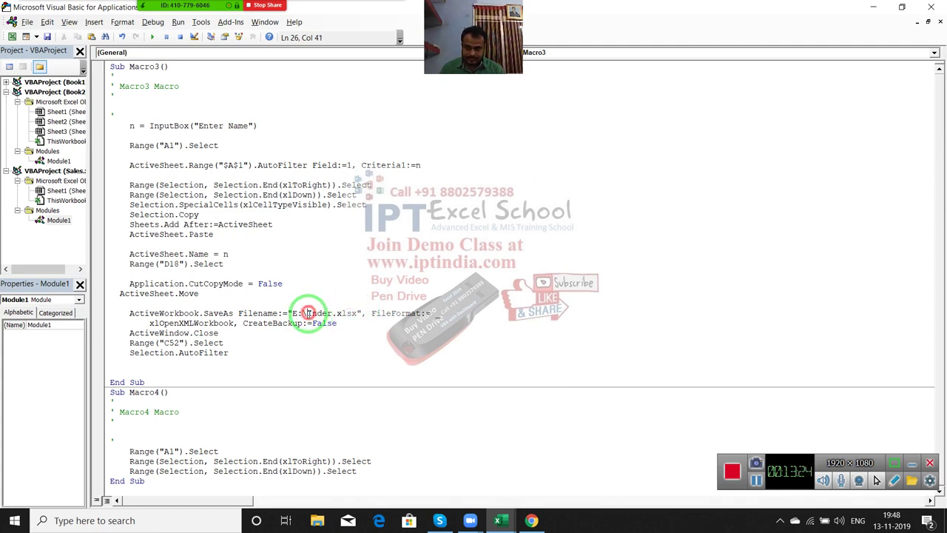
pyautogui.write('" ')
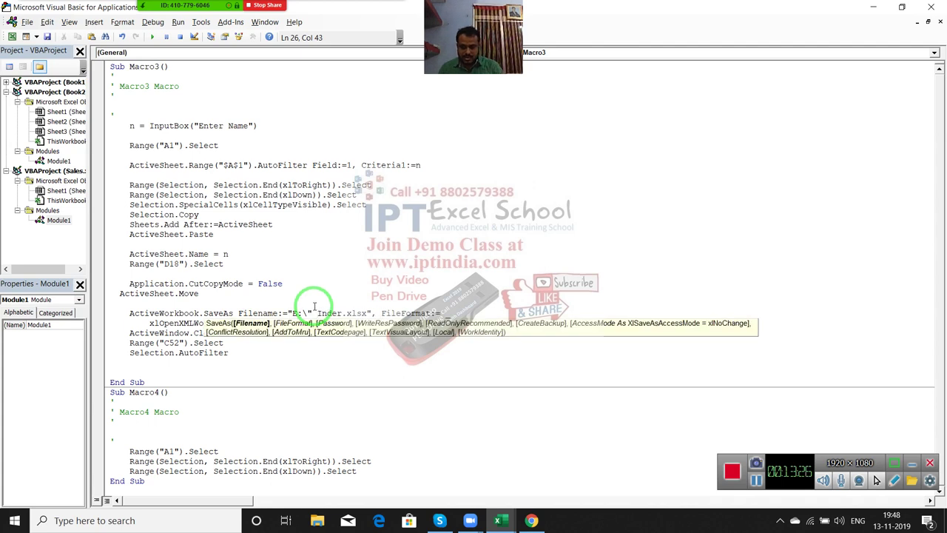
pyautogui.write('&')
pyautogui.press('Delete')
pyautogui.press('Delete')
pyautogui.press('Delete')
pyautogui.press('Delete')
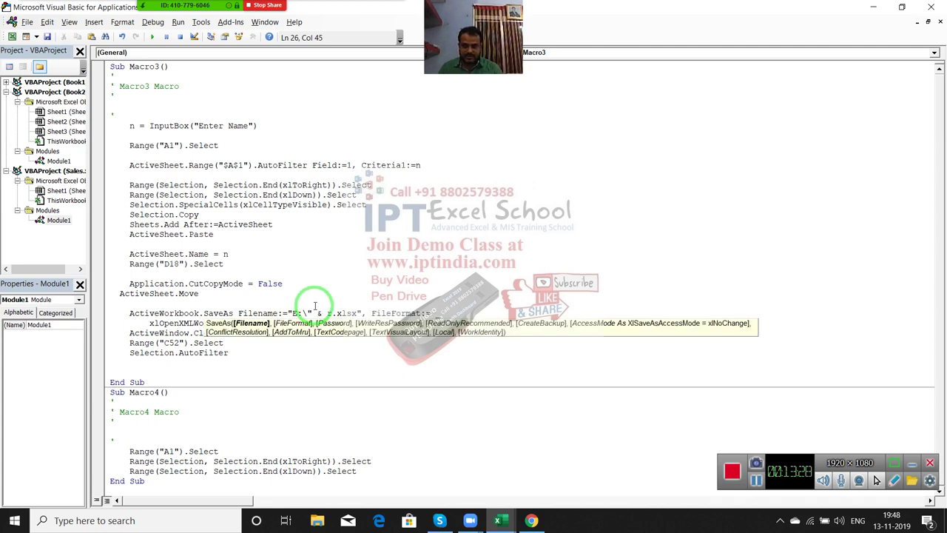
pyautogui.press('Delete')
pyautogui.write('n ')
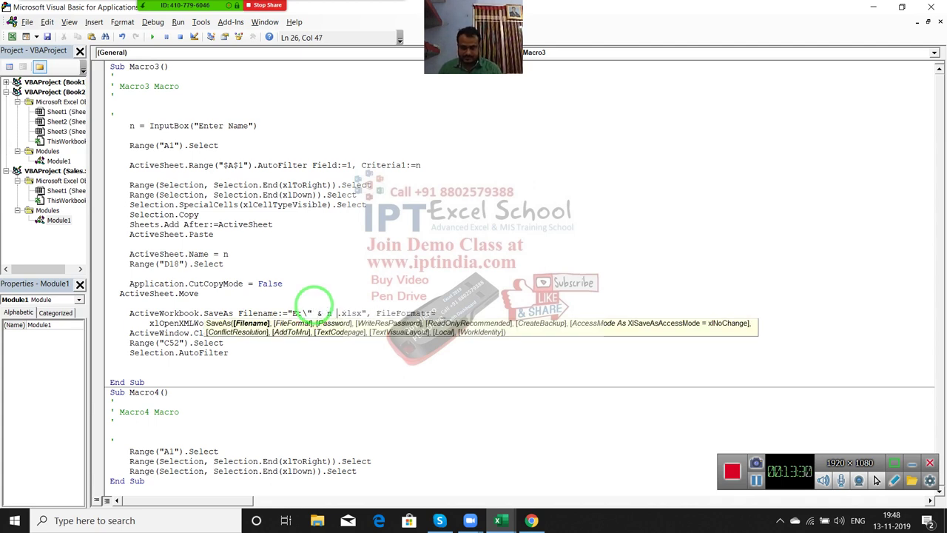
pyautogui.write('& "')
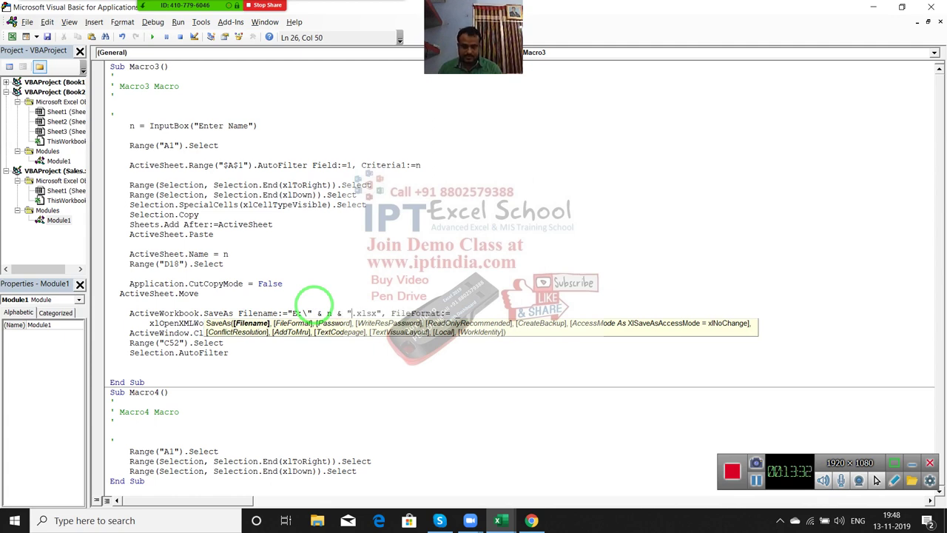
pyautogui.click(376, 372)
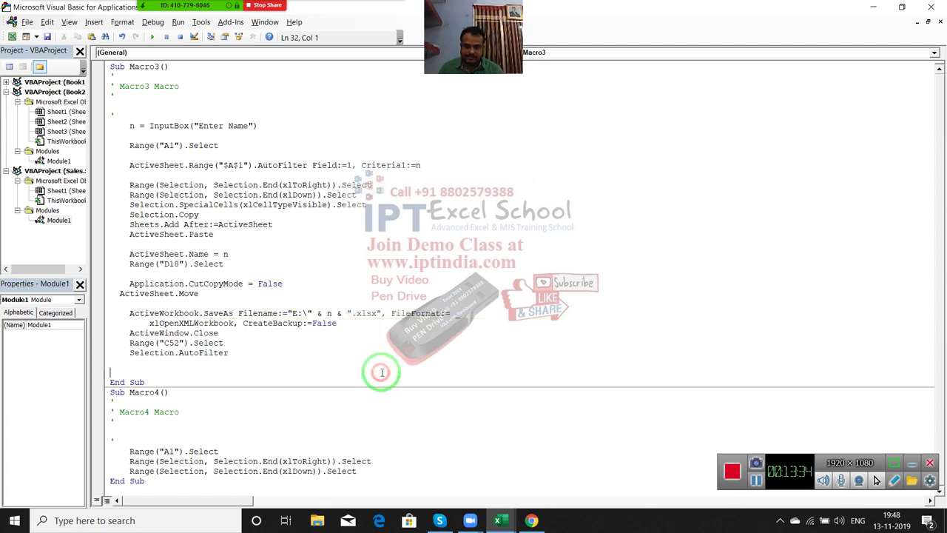
pyautogui.click(363, 354)
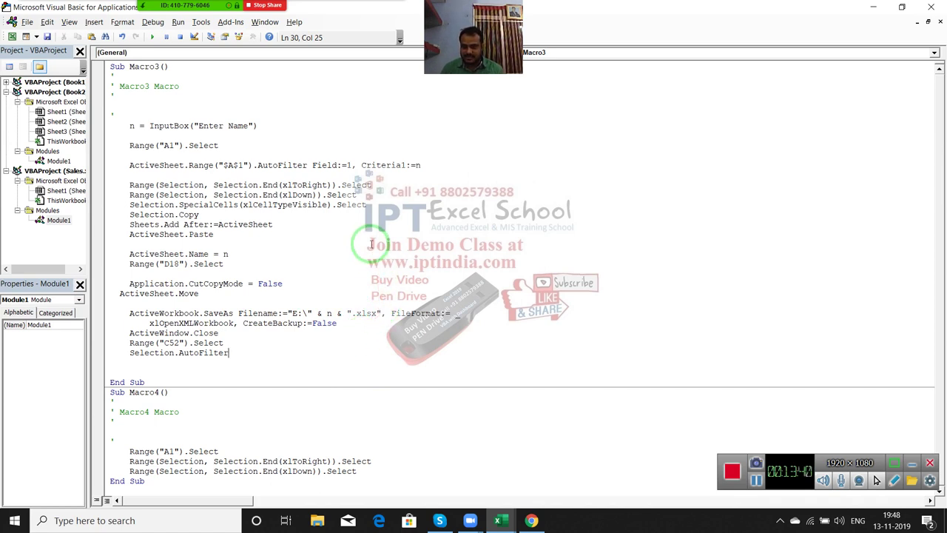
# Back on Sheet1, run Macro3 and enter a salesperson's name at the Enter Name prompt.
pyautogui.hotkey('alt', 'F11')
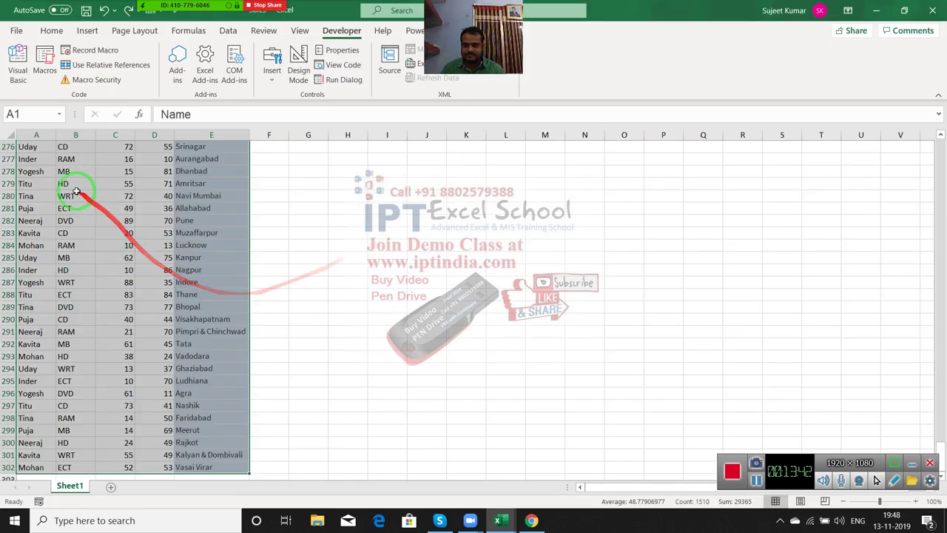
pyautogui.click(74, 185)
pyautogui.hotkey('ctrl', 'Up')
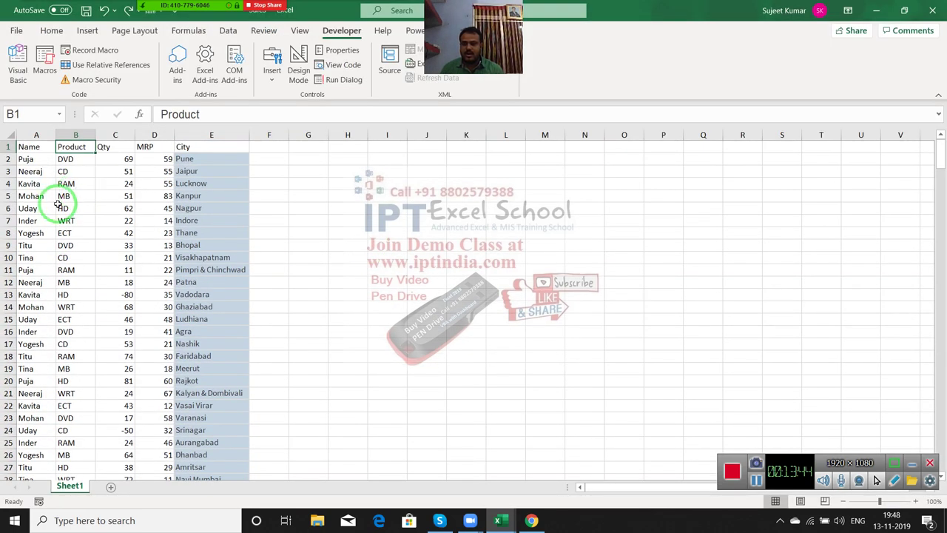
pyautogui.click(45, 70)
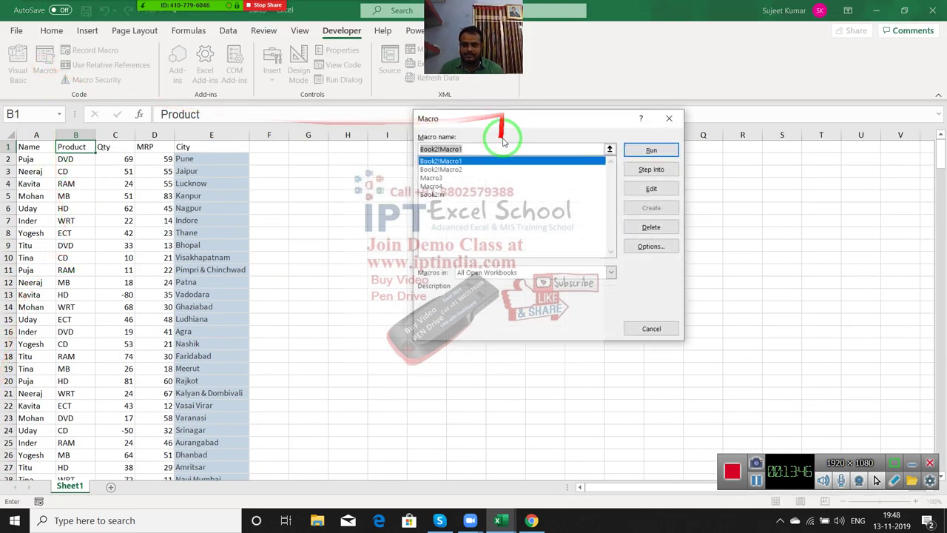
pyautogui.click(466, 177)
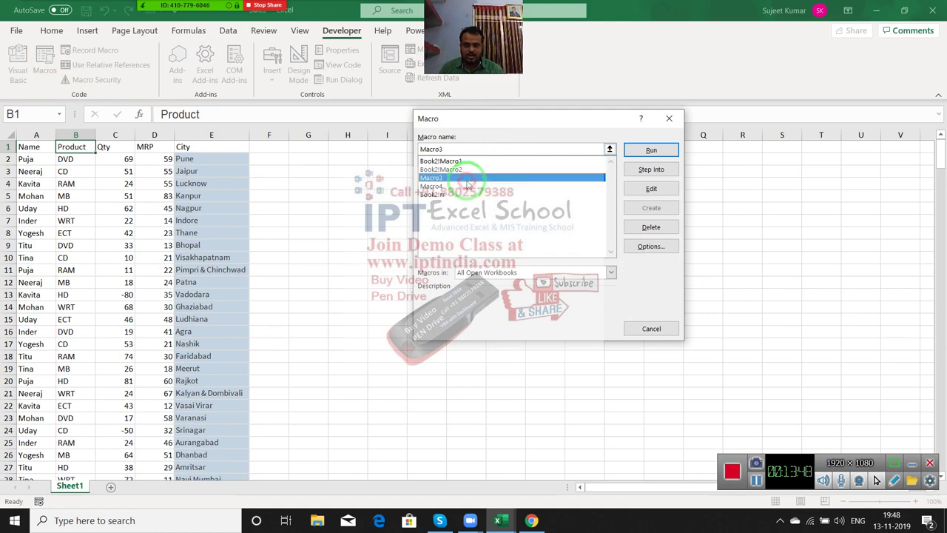
pyautogui.click(658, 154)
pyautogui.write('Uday')
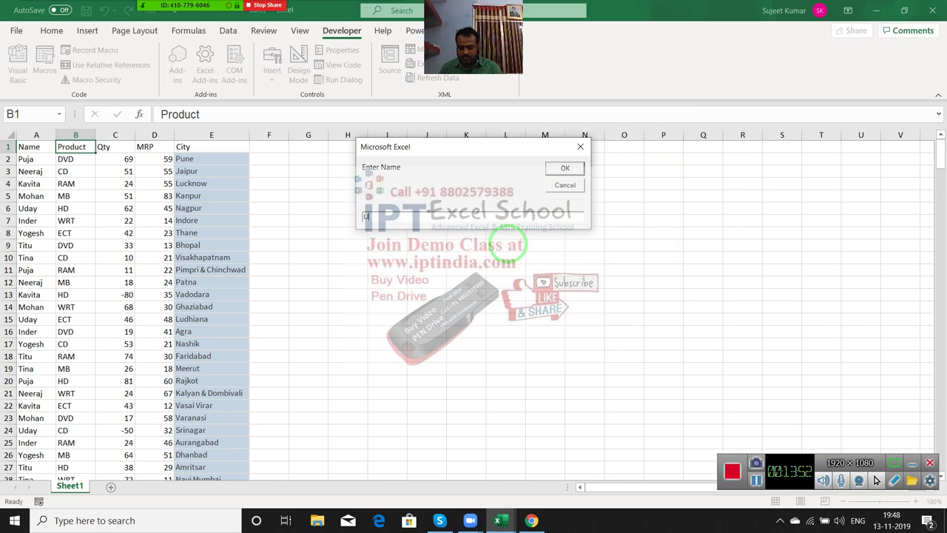
pyautogui.click(571, 166)
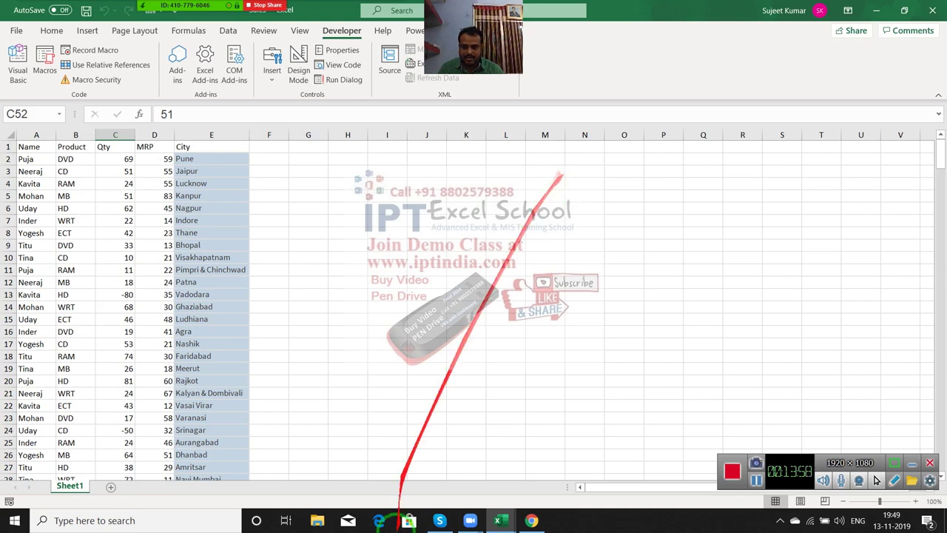
# In File Explorer, browse to New Volume (E:) and open the newly saved name-based workbook.
pyautogui.click(329, 527)
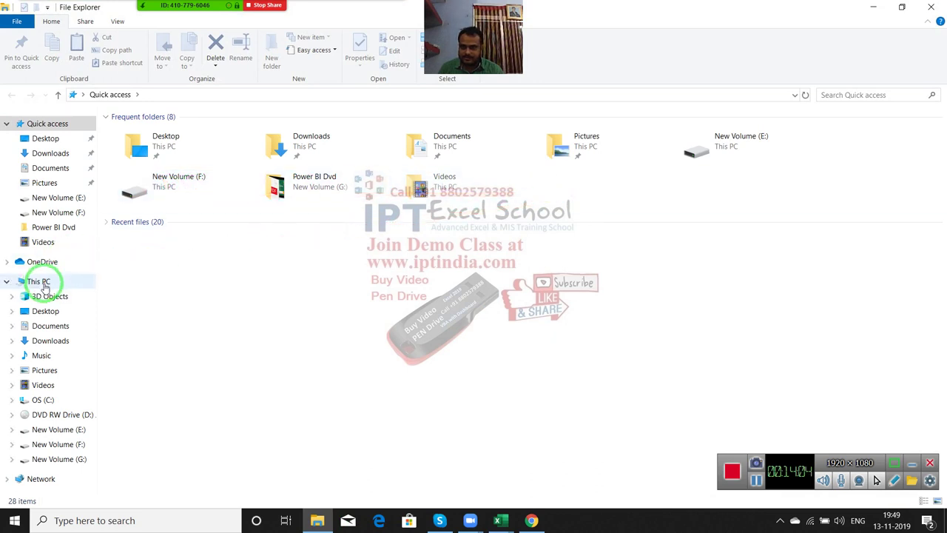
pyautogui.click(44, 283)
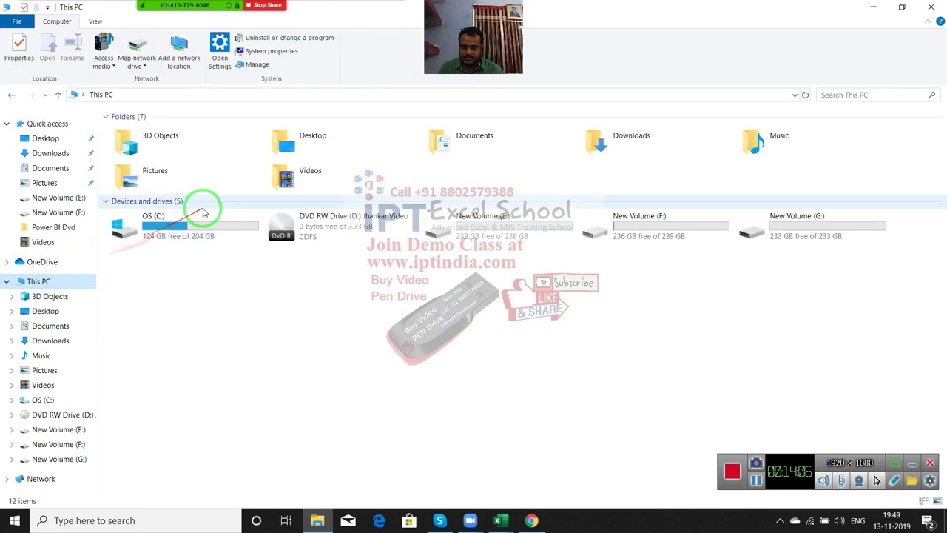
pyautogui.doubleClick(522, 236)
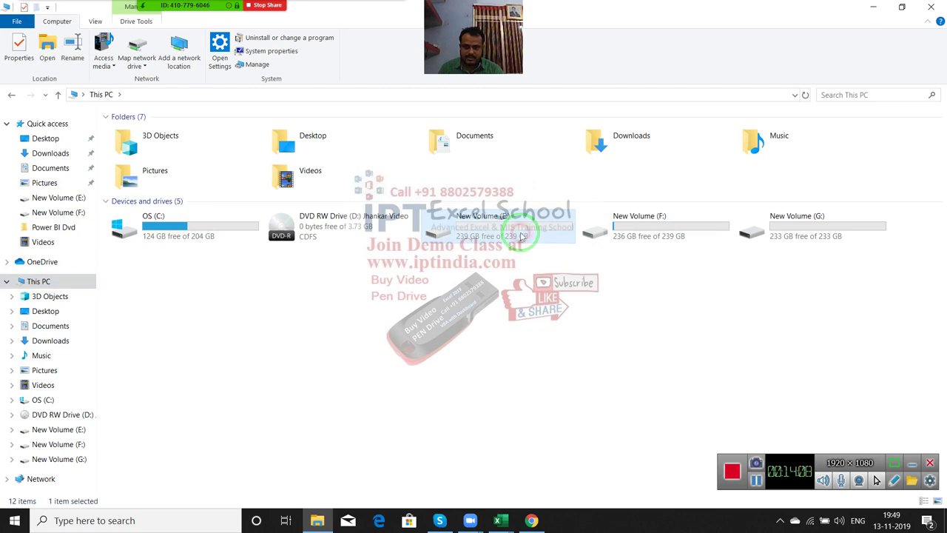
pyautogui.click(190, 201)
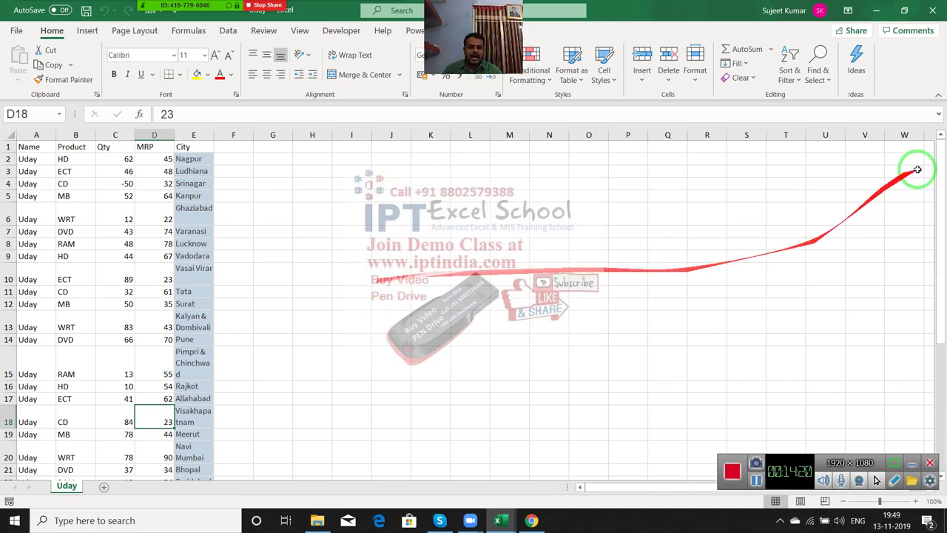
# Close the single-person workbook and switch back to the Visual Basic editor.
pyautogui.click(929, 10)
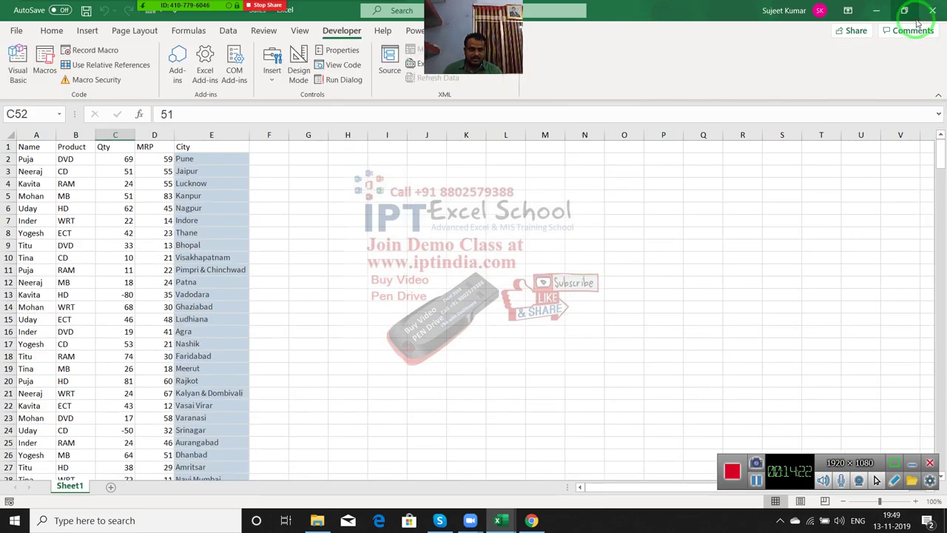
pyautogui.hotkey('alt', 'Tab')
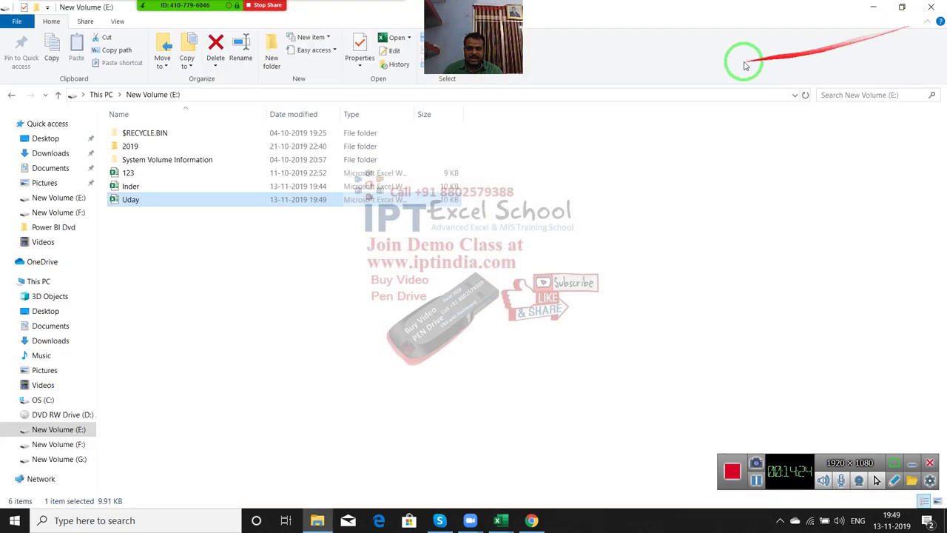
pyautogui.hotkey('alt', 'Tab')
pyautogui.hotkey('alt', 'Tab')
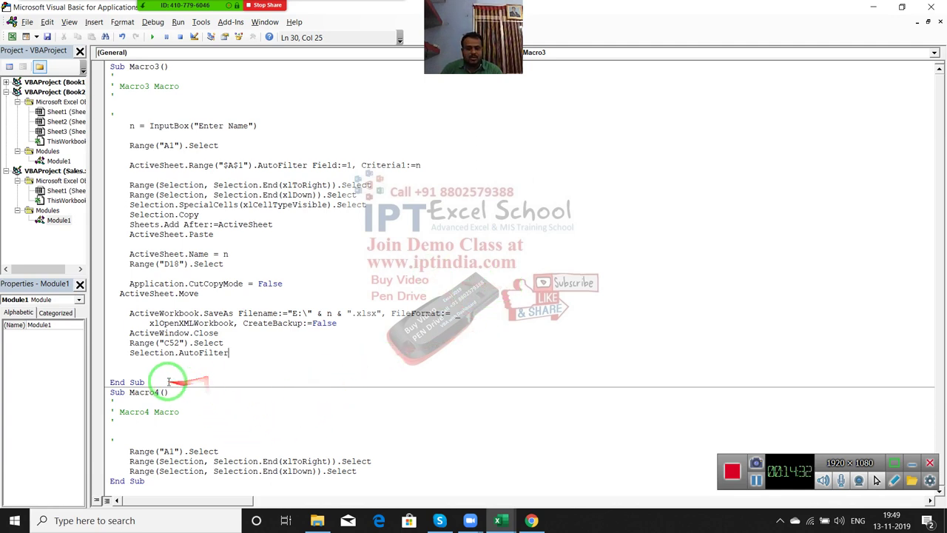
pyautogui.moveTo(146, 382); pyautogui.dragTo(109, 66)
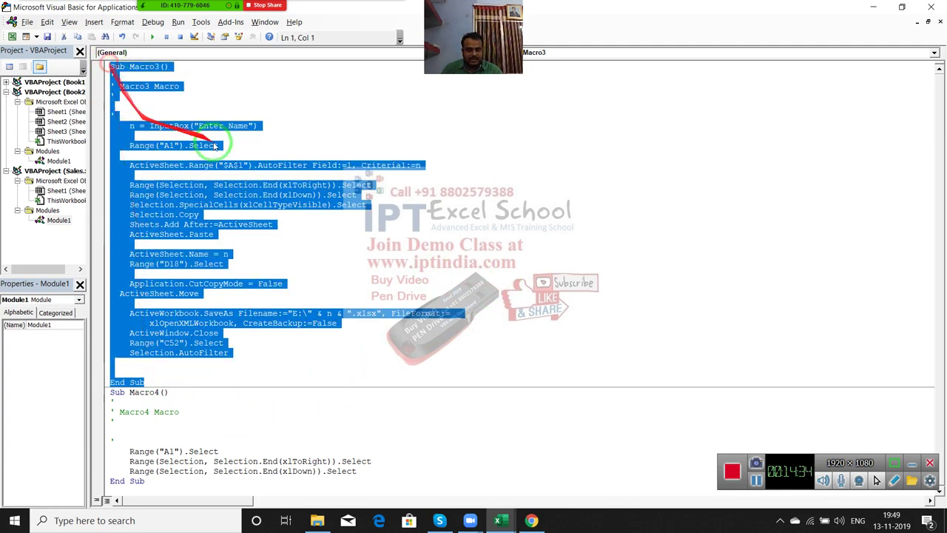
pyautogui.click(309, 222)
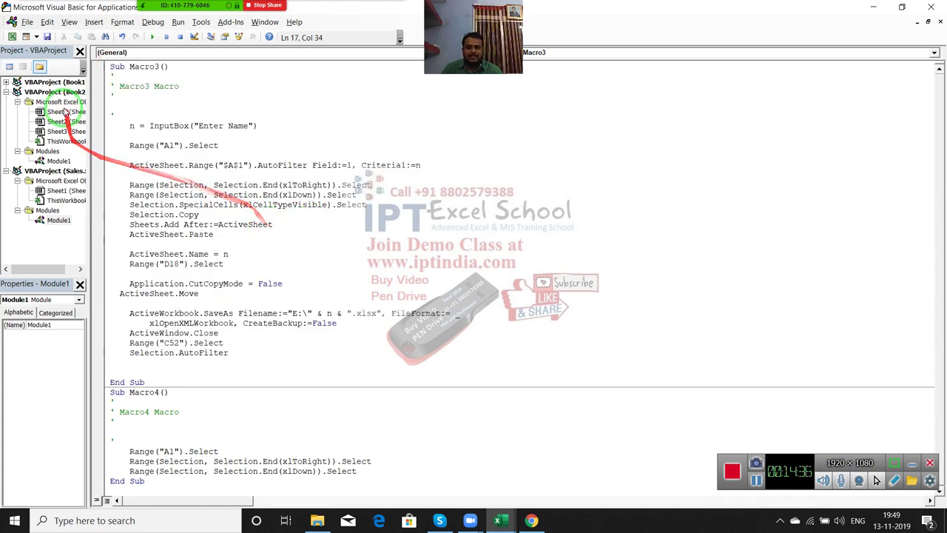
pyautogui.moveTo(109, 81)
pyautogui.mouseDown()
pyautogui.moveTo(141, 217)
pyautogui.moveTo(244, 358)
pyautogui.mouseUp()
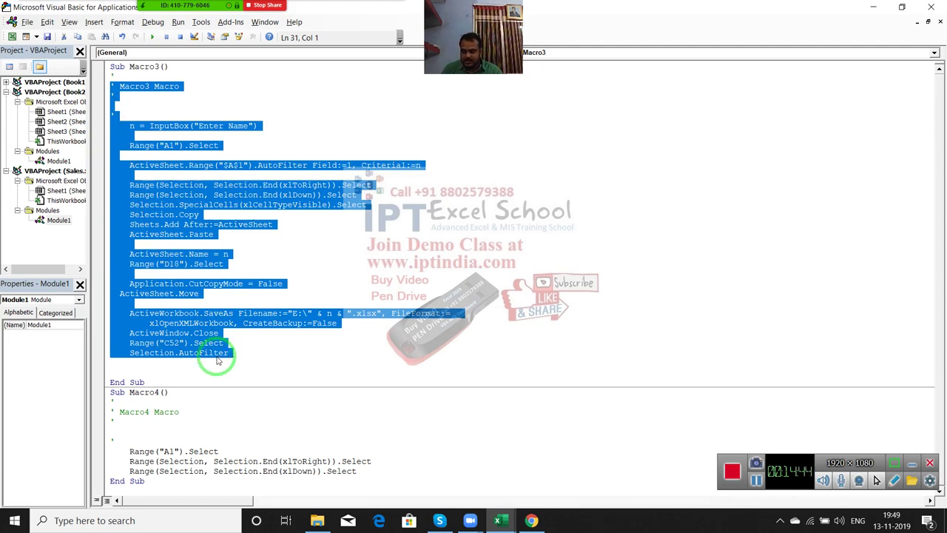
pyautogui.click(217, 359)
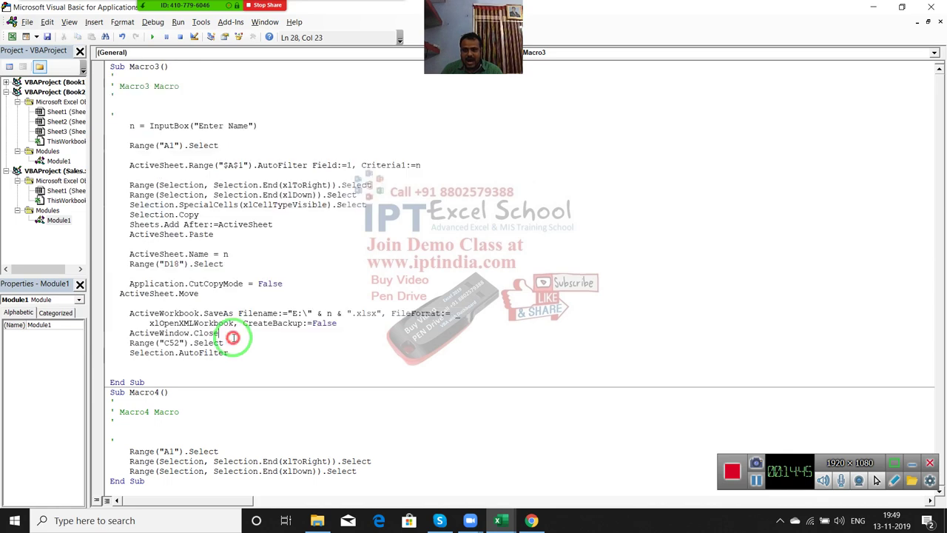
pyautogui.click(173, 294)
pyautogui.click(169, 253)
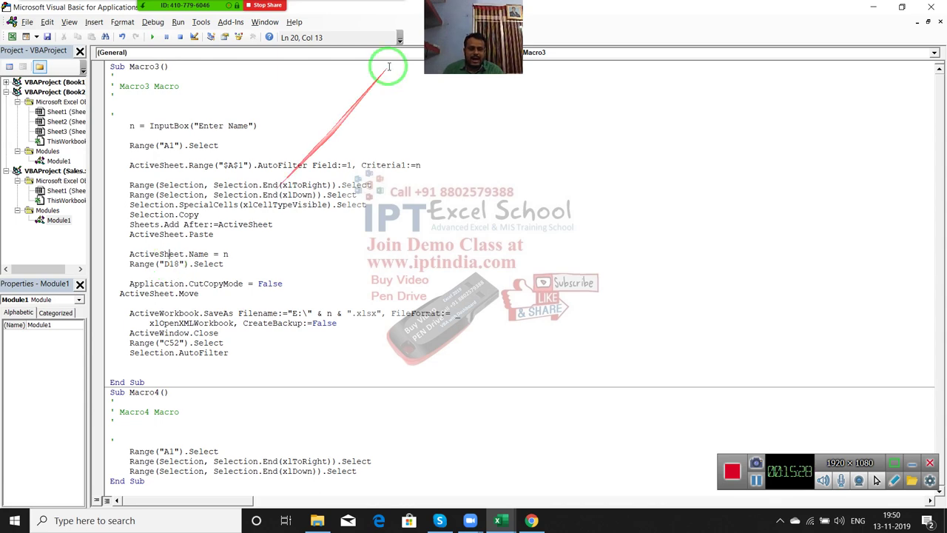
pyautogui.click(485, 133)
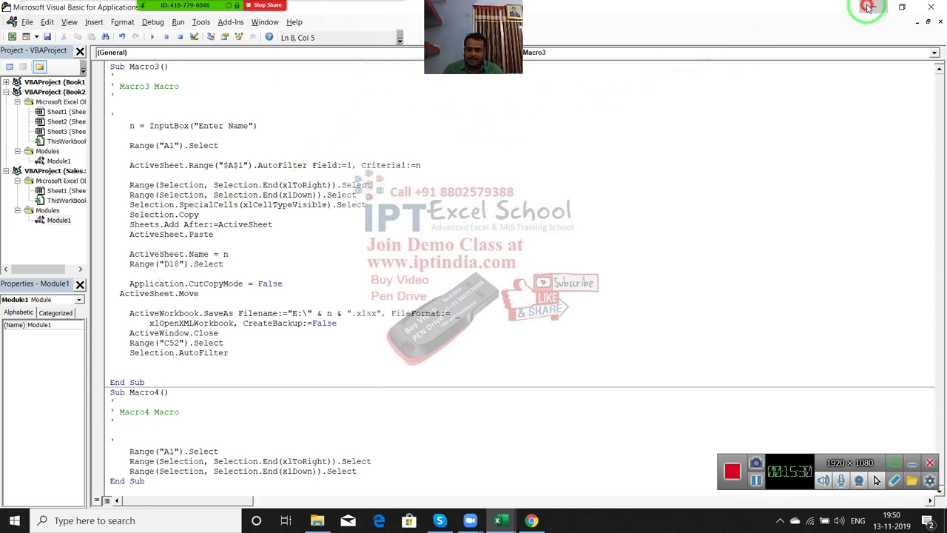
# Minimize the macro editor and File Explorer to bring the Sheet1 sales table back.
pyautogui.click(868, 9)
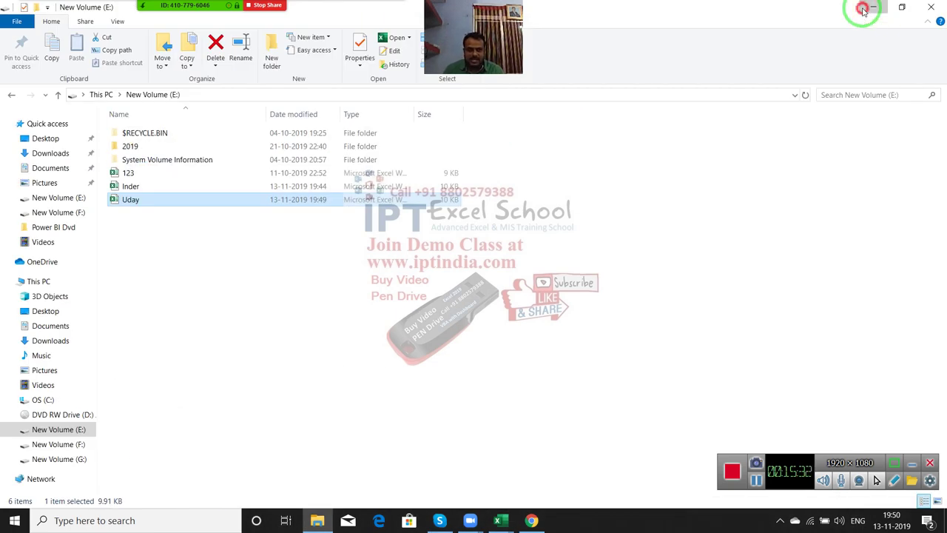
pyautogui.click(870, 9)
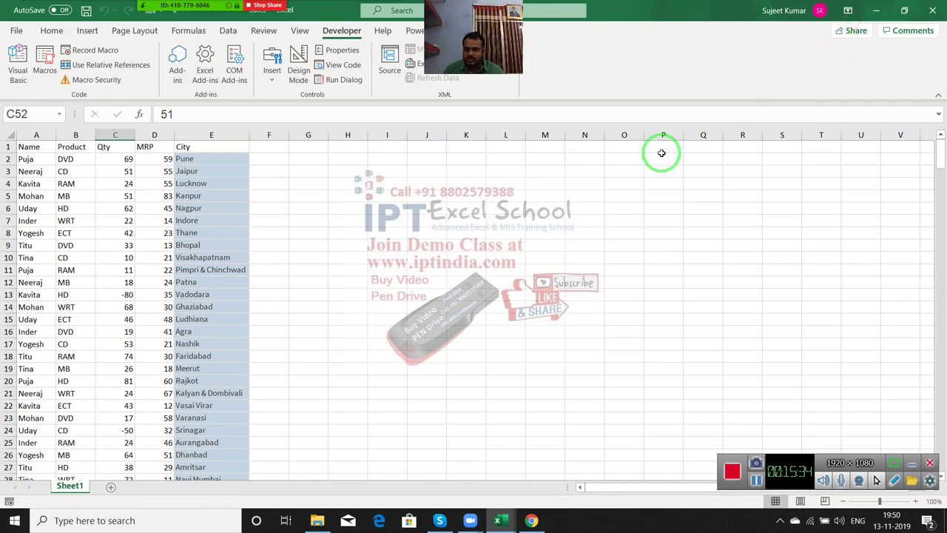
pyautogui.click(49, 32)
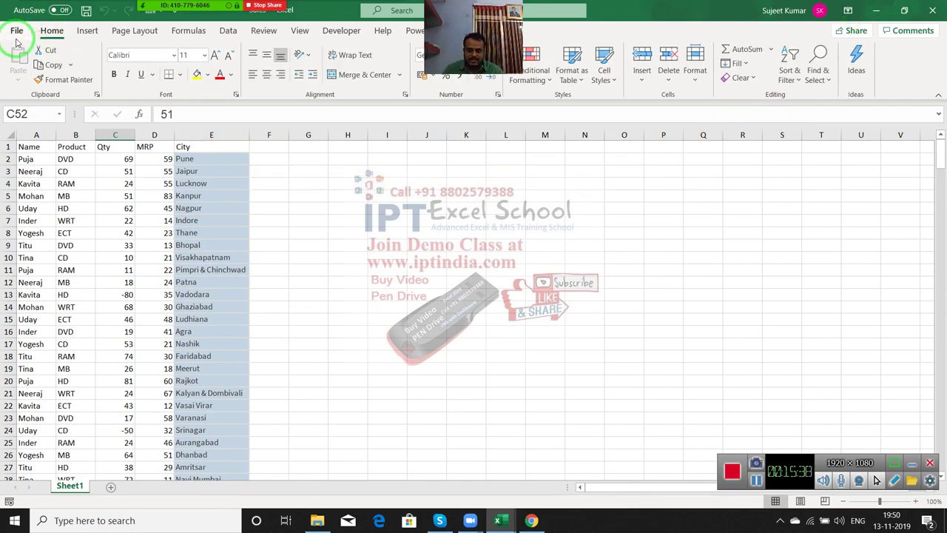
pyautogui.click(17, 36)
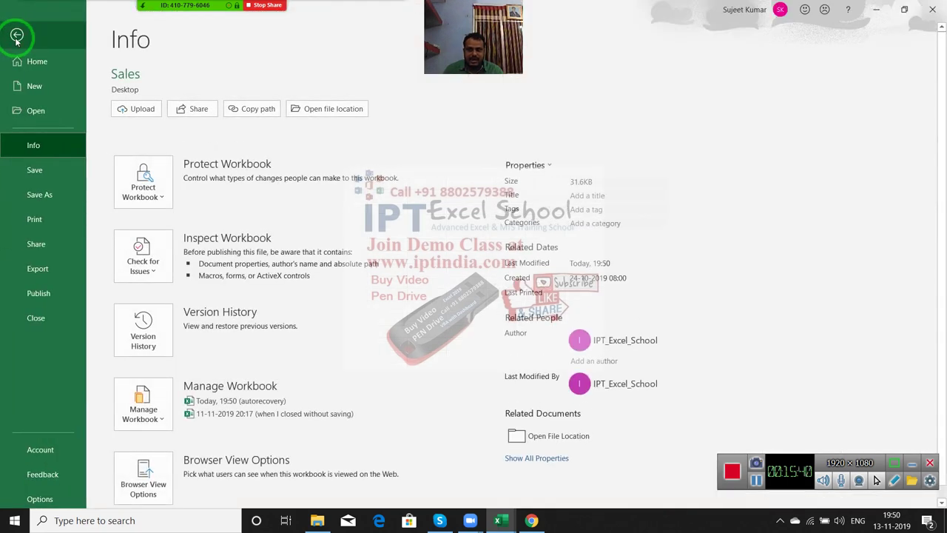
pyautogui.click(17, 36)
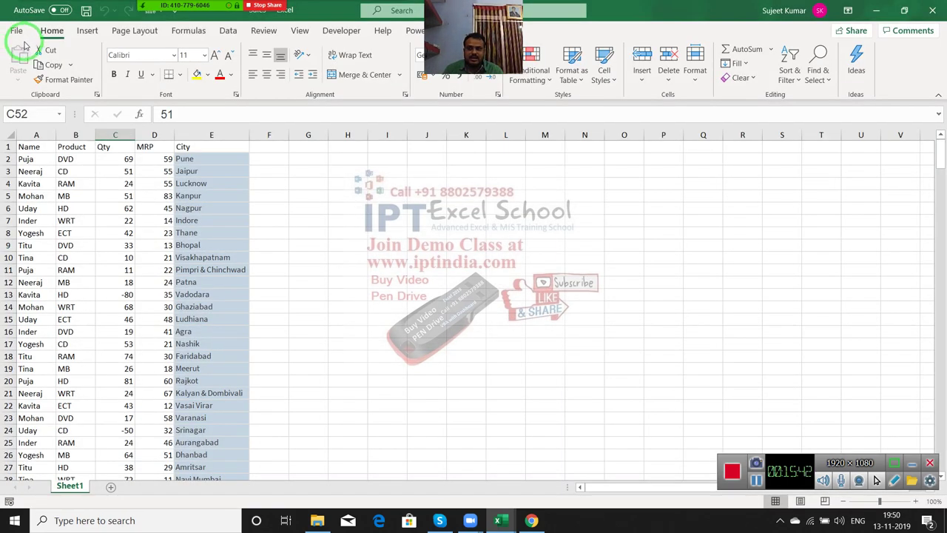
# Select the whole Qty column (column C) on Sheet1.
pyautogui.moveTo(55, 78); pyautogui.dragTo(220, 272)
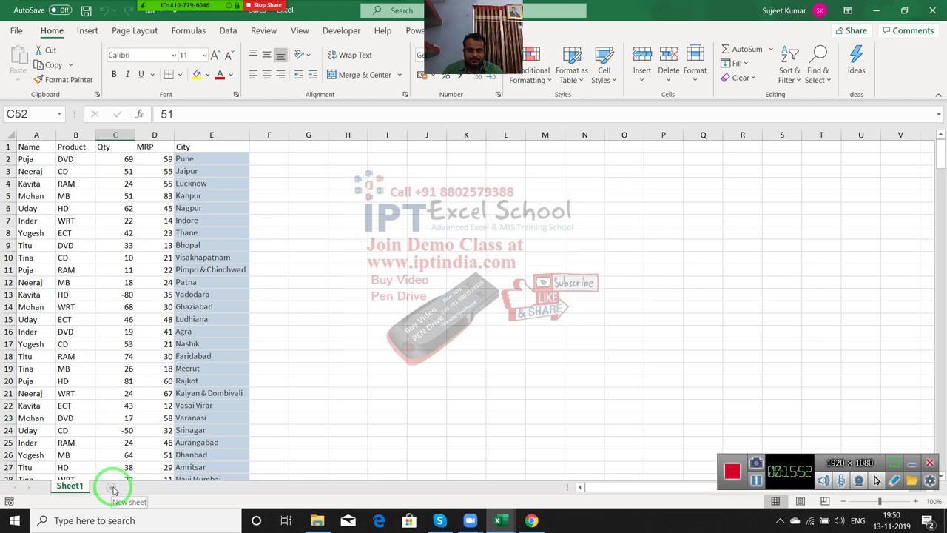
pyautogui.click(16, 30)
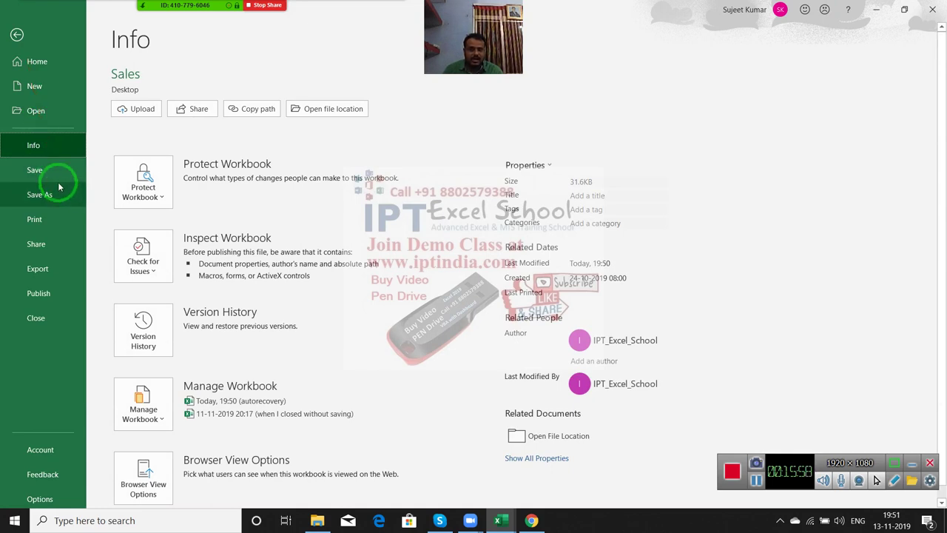
pyautogui.click(16, 34)
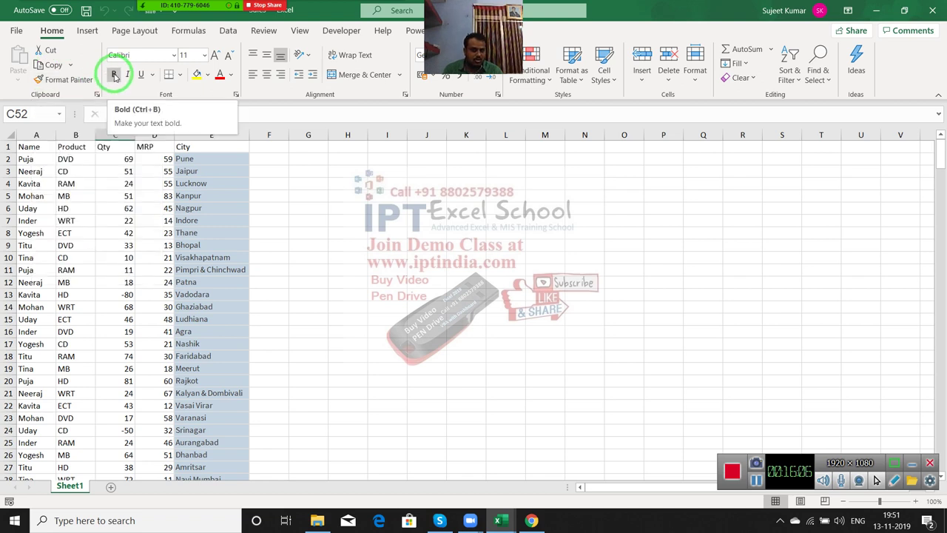
pyautogui.moveTo(913, 104); pyautogui.dragTo(803, 124)
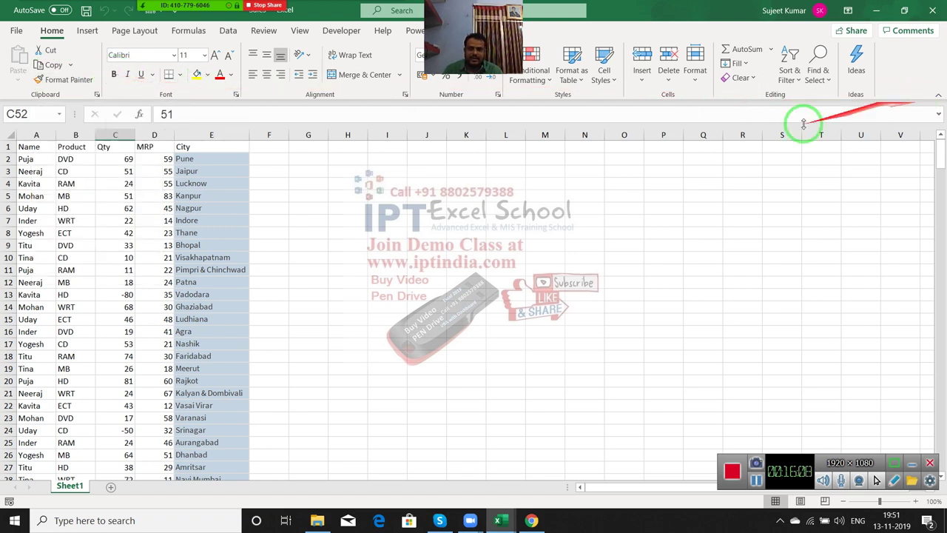
pyautogui.click(422, 233)
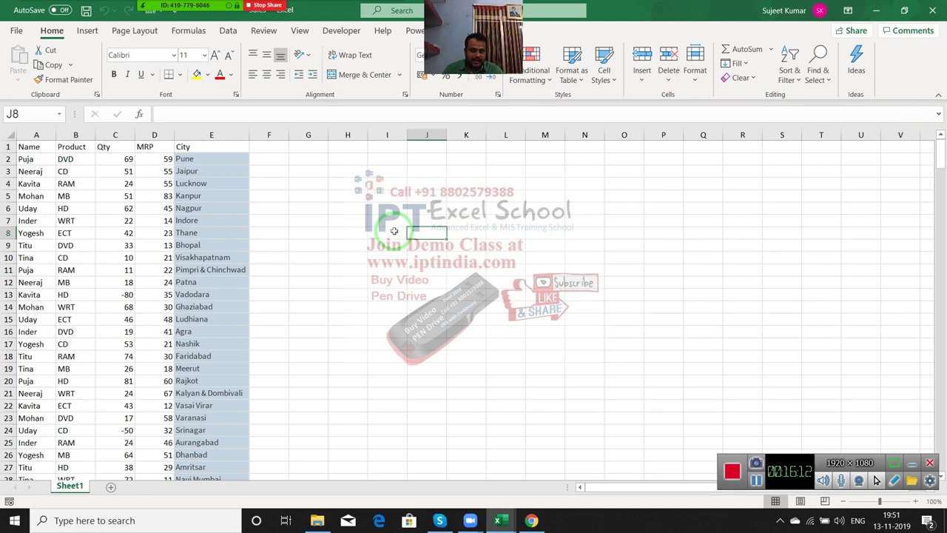
pyautogui.click(114, 135)
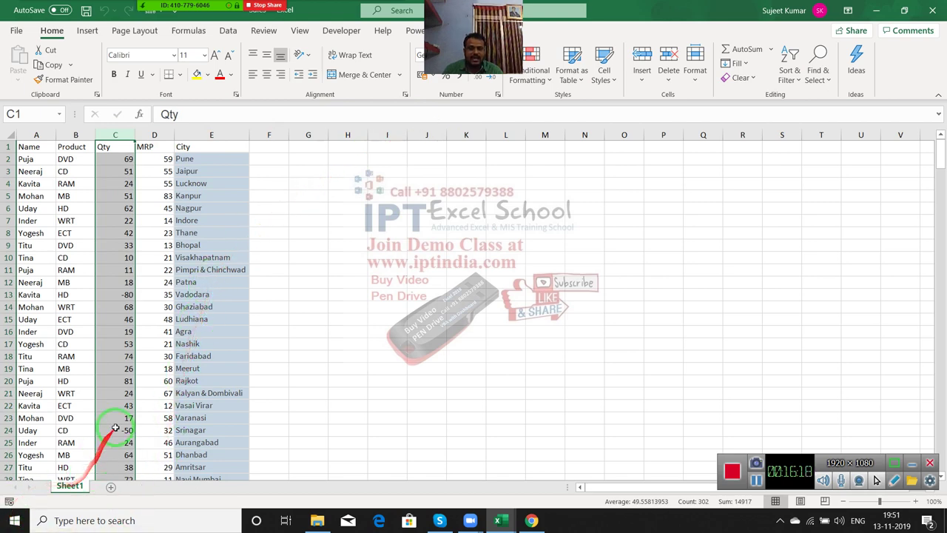
# Record a new macro that highlights duplicate Qty values in light red with Duplicate Values.
pyautogui.click(9, 501)
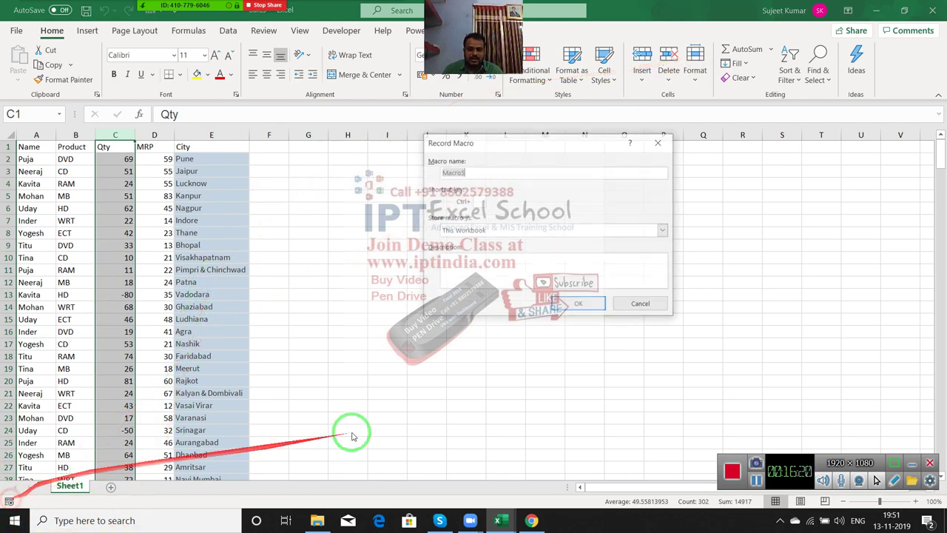
pyautogui.click(577, 303)
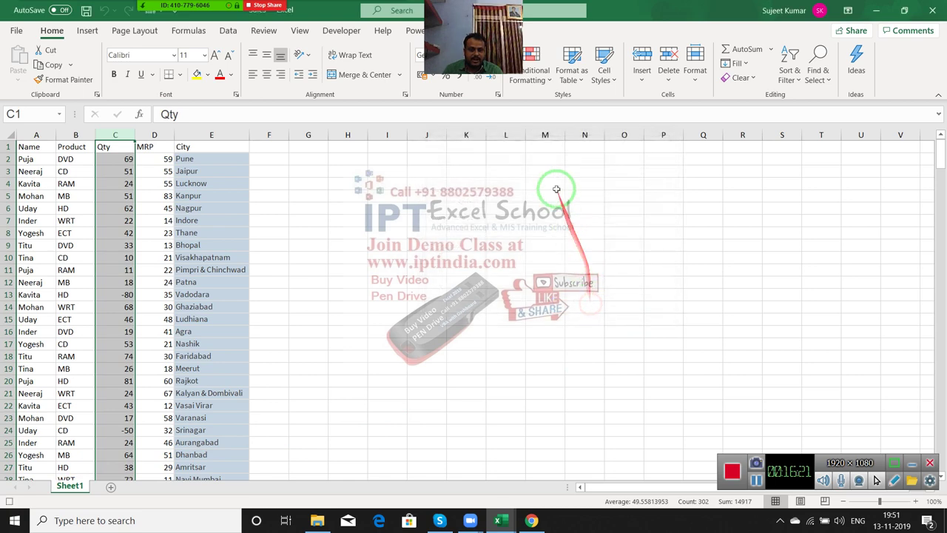
pyautogui.click(536, 74)
pyautogui.moveTo(570, 104)
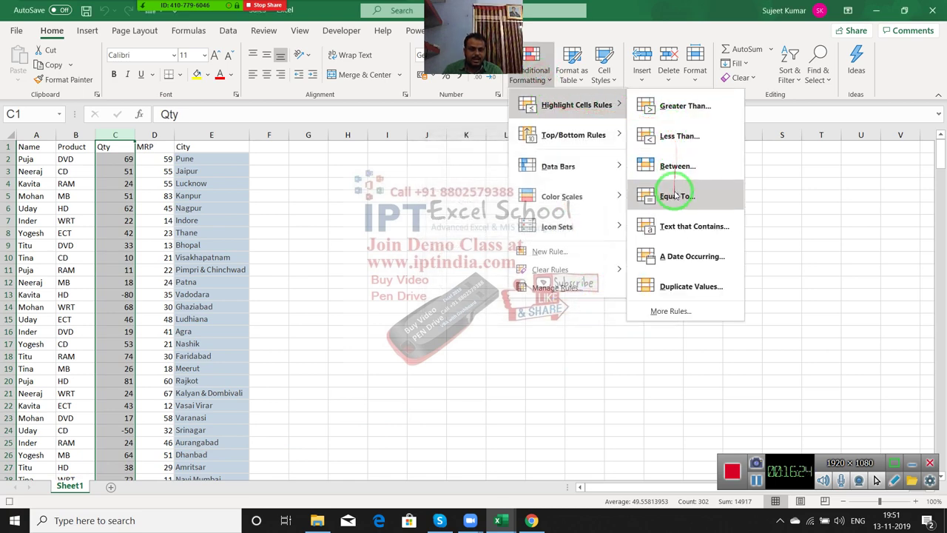
pyautogui.click(681, 288)
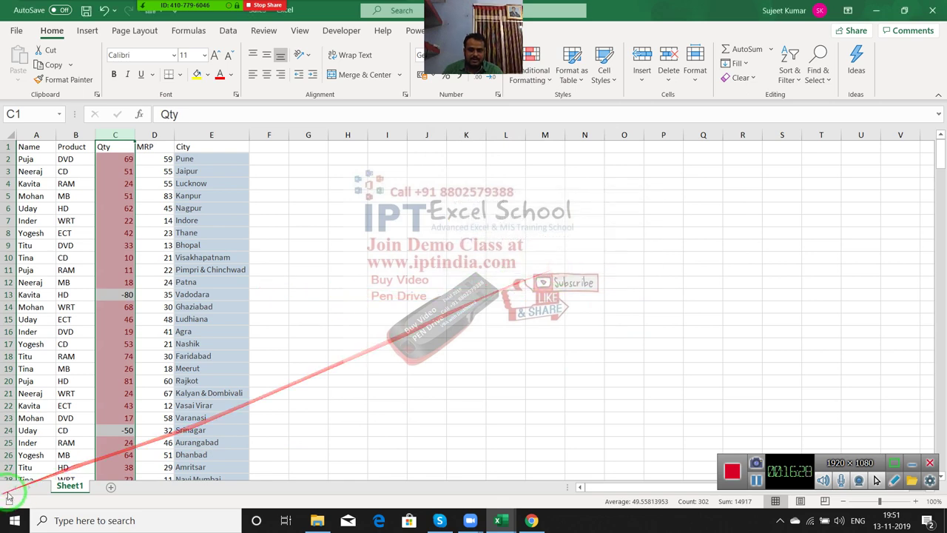
pyautogui.click(341, 30)
# Run the recorded Macro5 from the Macros list, then open its code for editing.
pyautogui.click(37, 81)
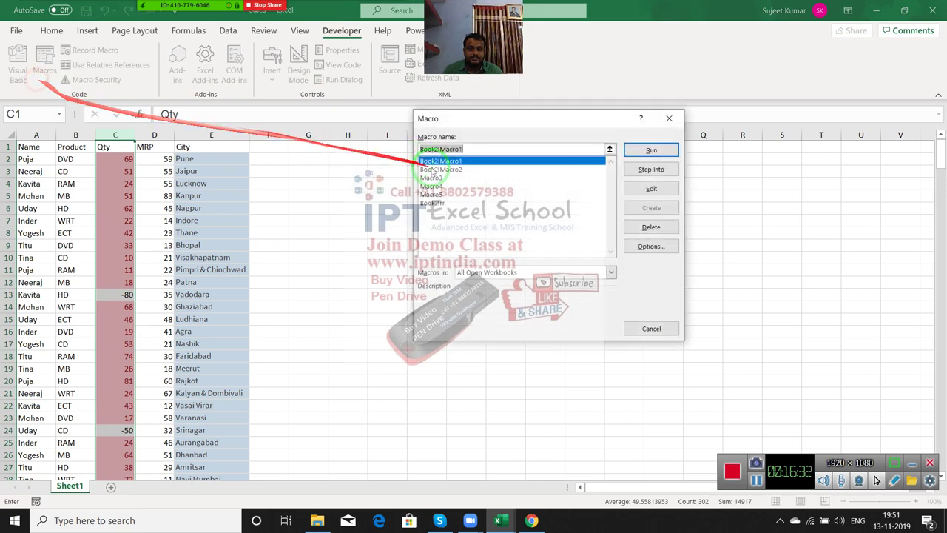
pyautogui.doubleClick(458, 194)
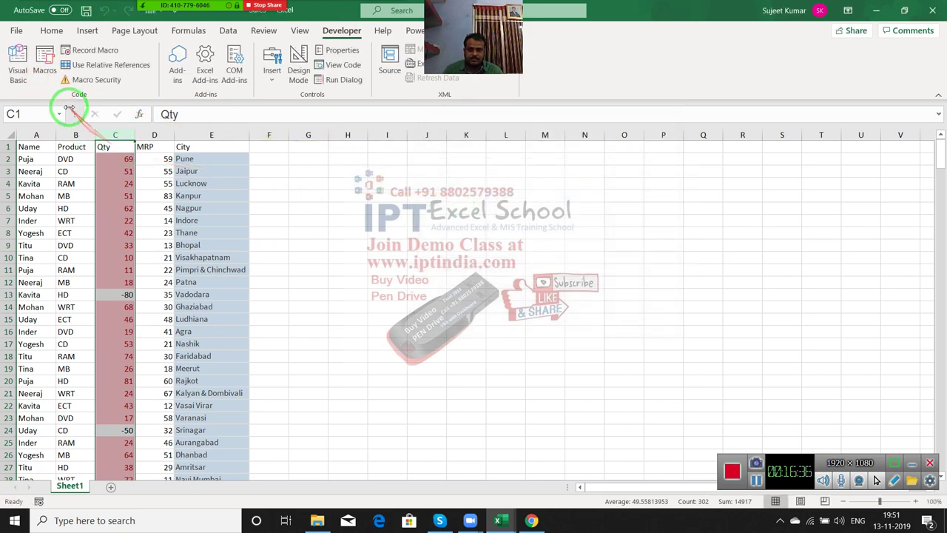
pyautogui.click(38, 74)
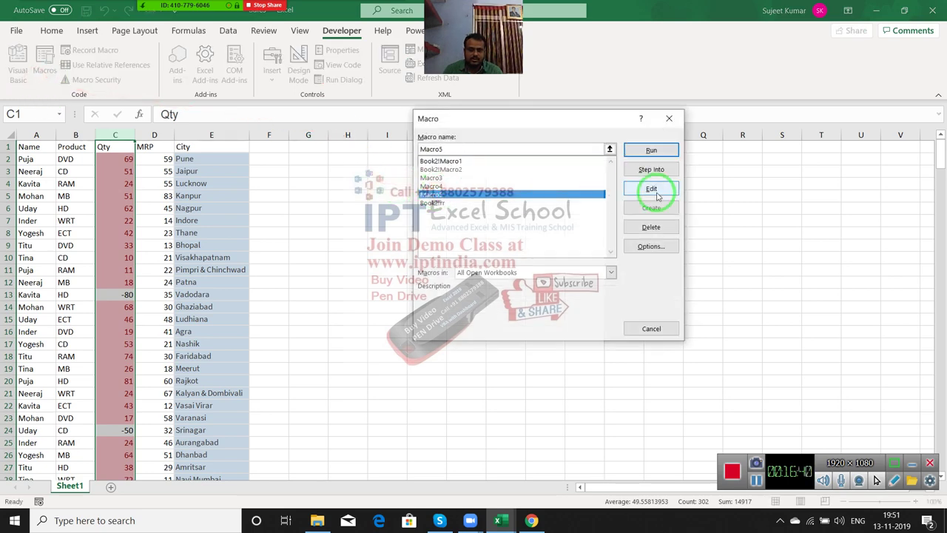
pyautogui.click(651, 189)
# Delete the AddUniqueValues and SetFirstPriority lines from Macro5's code.
pyautogui.click(322, 372)
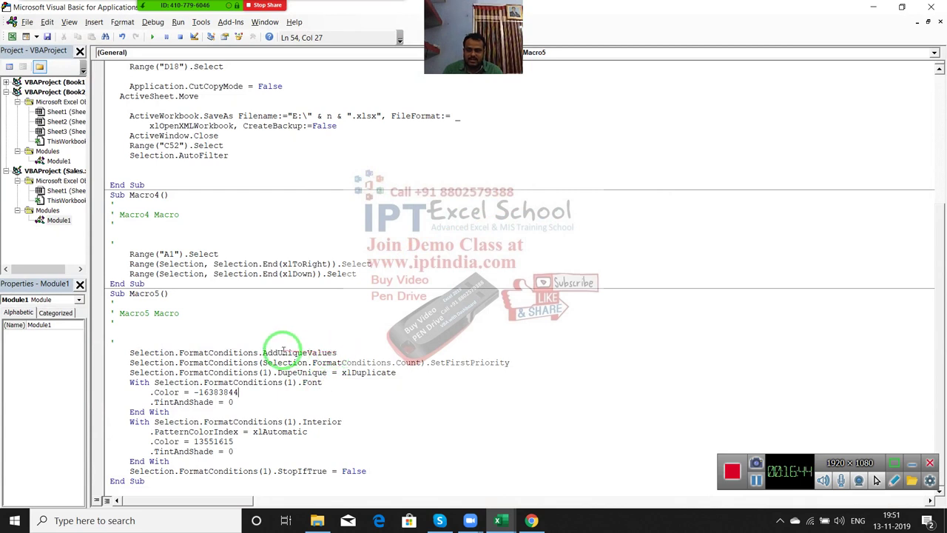
pyautogui.moveTo(337, 352)
pyautogui.mouseDown()
pyautogui.moveTo(128, 353)
pyautogui.moveTo(525, 367)
pyautogui.mouseUp()
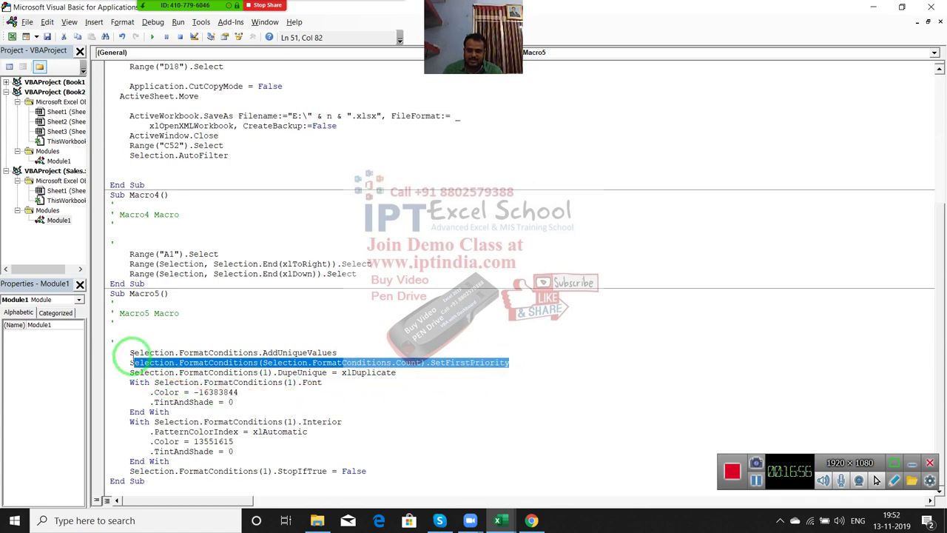
pyautogui.moveTo(130, 353)
pyautogui.mouseDown()
pyautogui.moveTo(540, 375)
pyautogui.moveTo(540, 363)
pyautogui.mouseUp()
pyautogui.press('Delete')
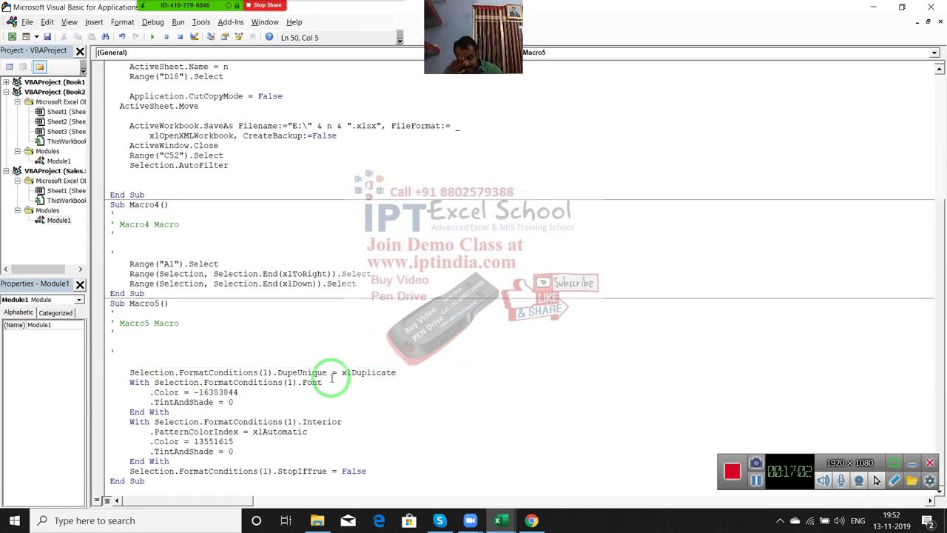
# Review the remaining DupeUnique xlDuplicate, Interior and StopIfTrue lines, then return to Excel.
pyautogui.click(303, 372)
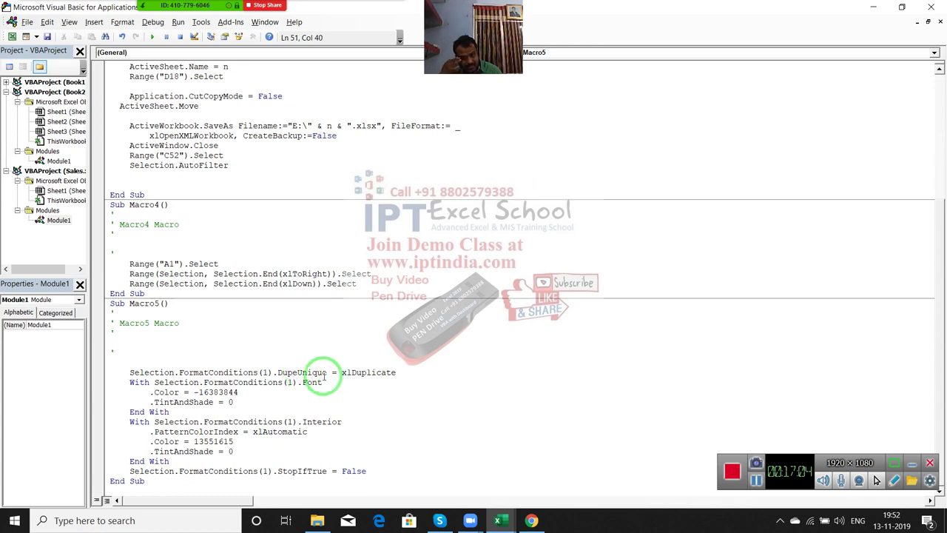
pyautogui.click(343, 374)
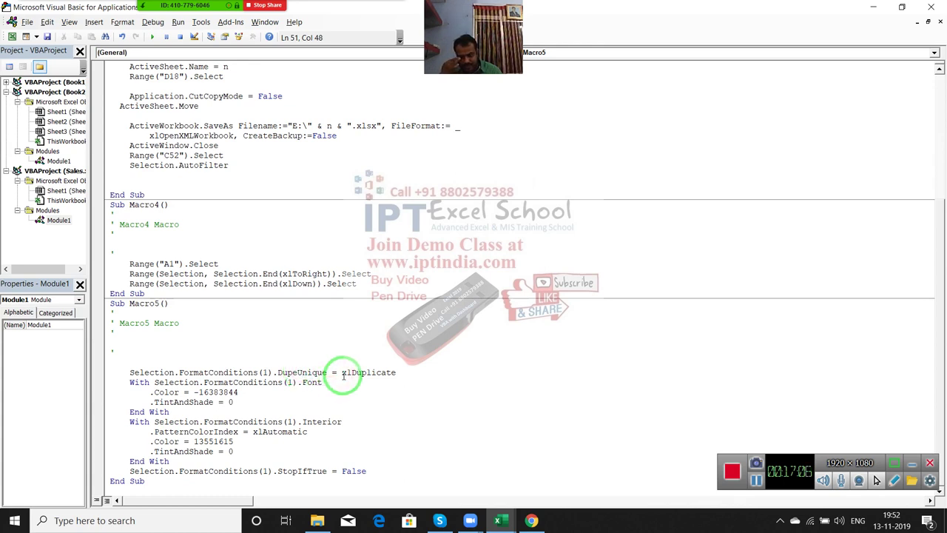
pyautogui.moveTo(236, 396)
pyautogui.mouseDown()
pyautogui.moveTo(128, 394)
pyautogui.moveTo(168, 411)
pyautogui.mouseUp()
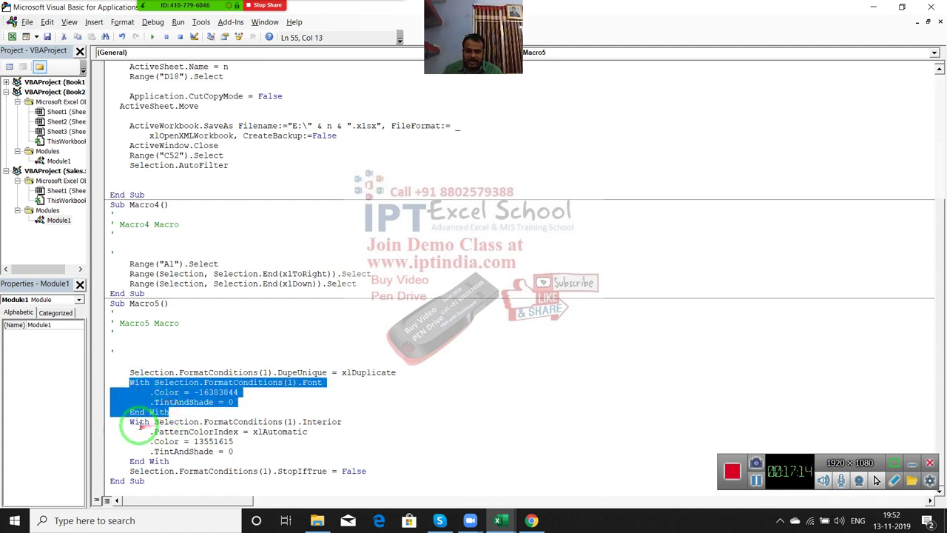
pyautogui.moveTo(129, 421); pyautogui.dragTo(189, 461)
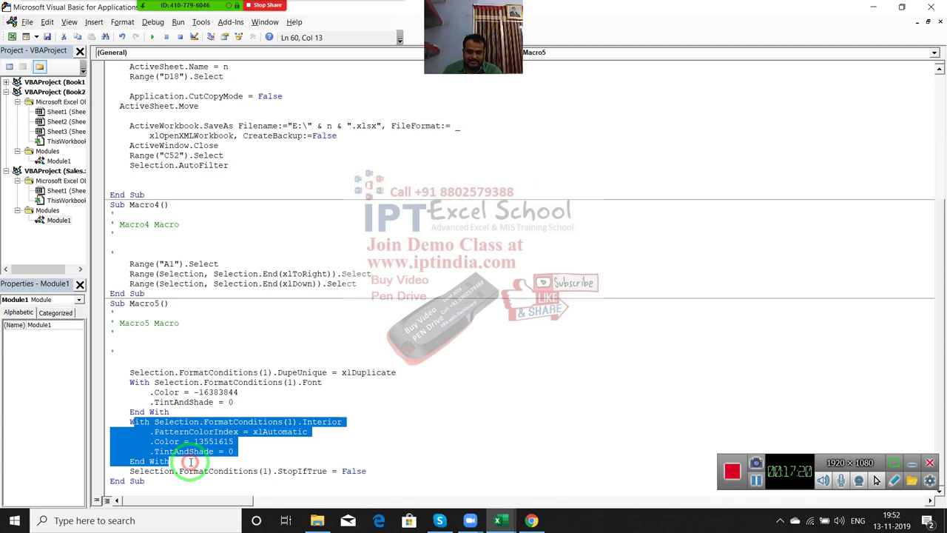
pyautogui.moveTo(370, 471); pyautogui.dragTo(124, 471)
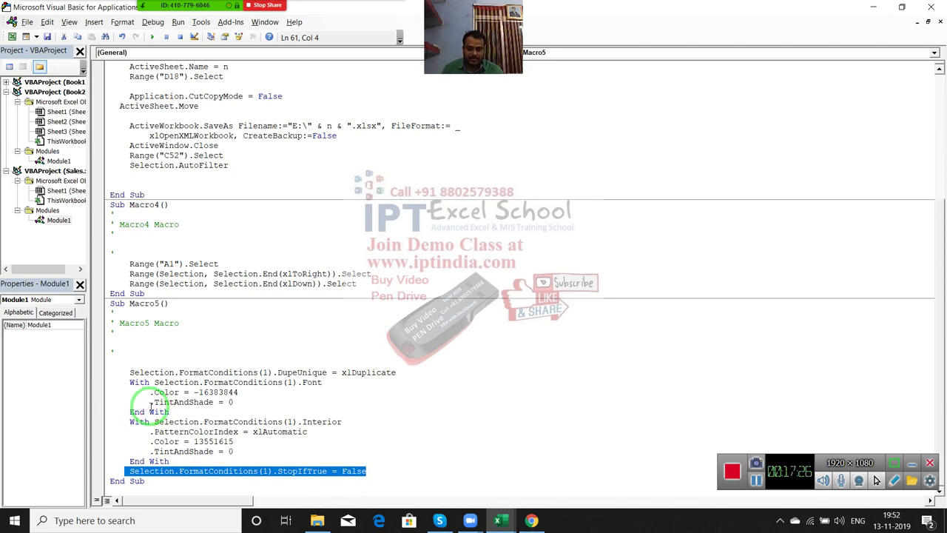
pyautogui.hotkey('alt', 'F11')
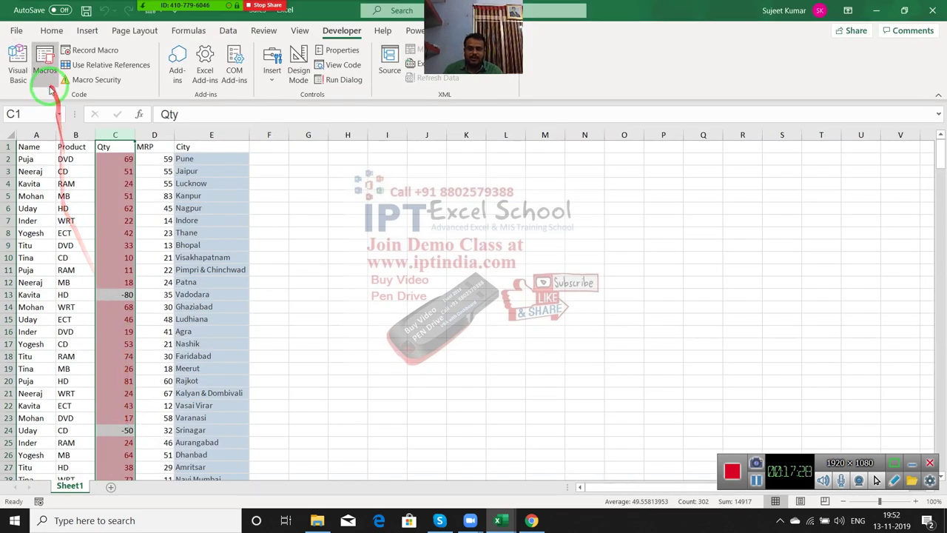
# Deselect the Qty column to view its duplicate highlighting, then minimise Excel to the desktop.
pyautogui.click(52, 30)
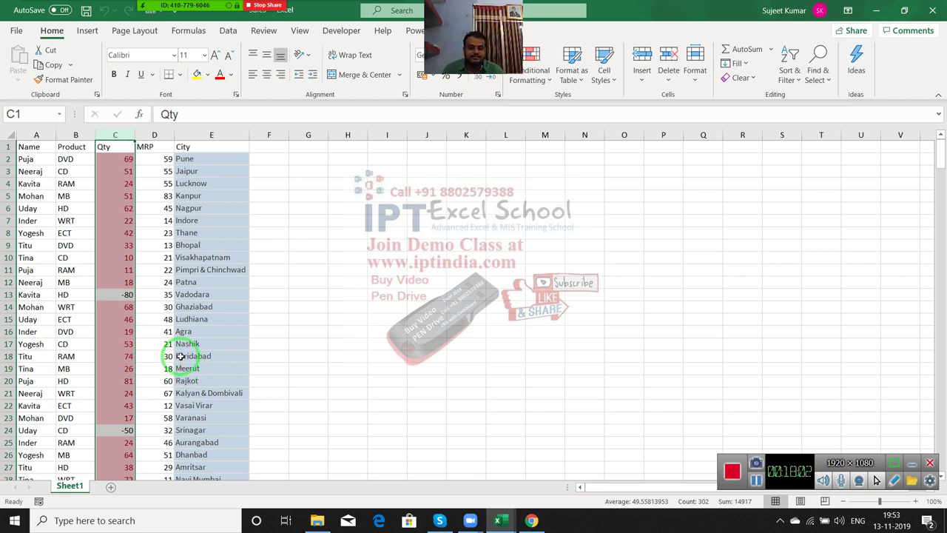
pyautogui.click(283, 224)
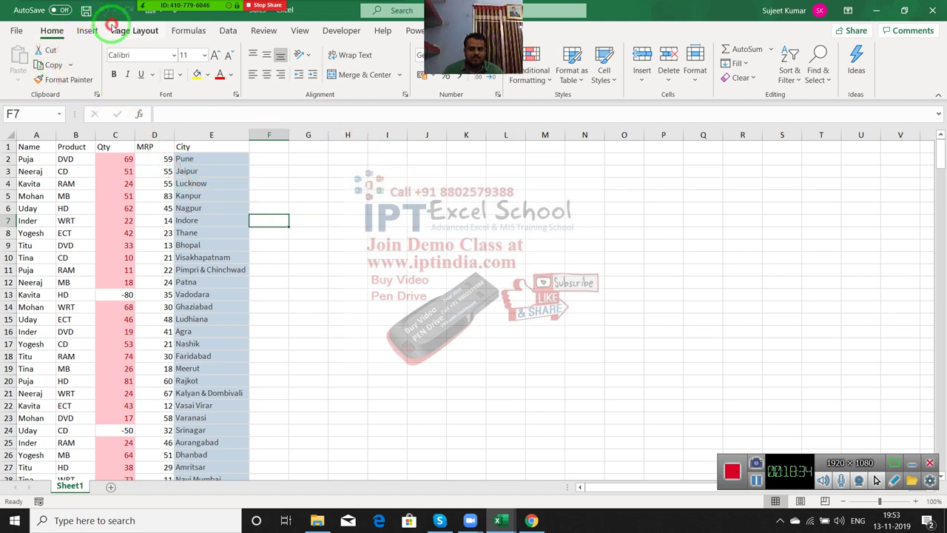
pyautogui.click(115, 30)
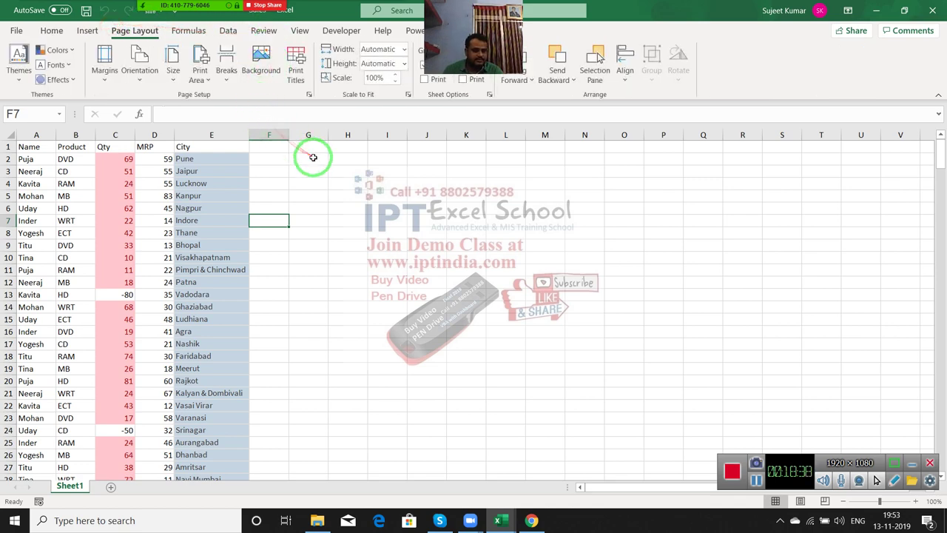
pyautogui.click(304, 183)
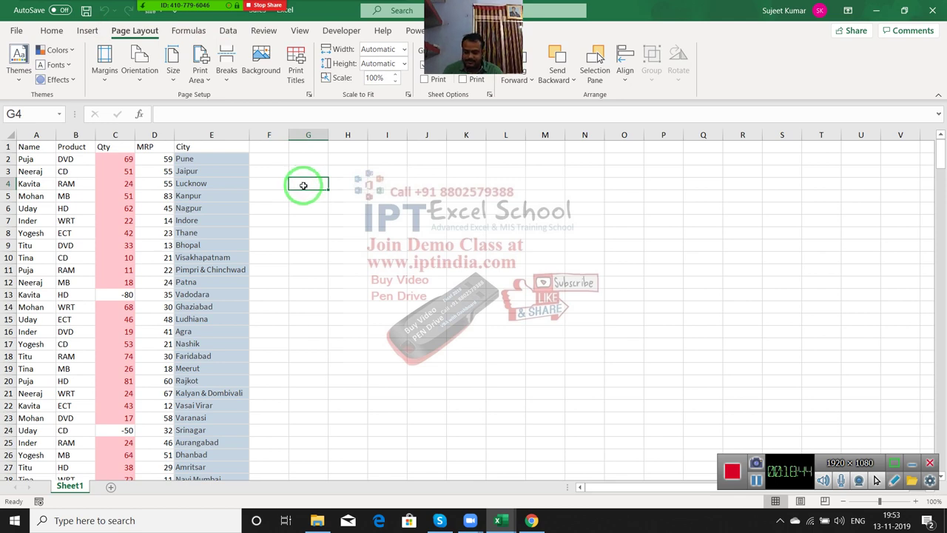
pyautogui.press('super+d')
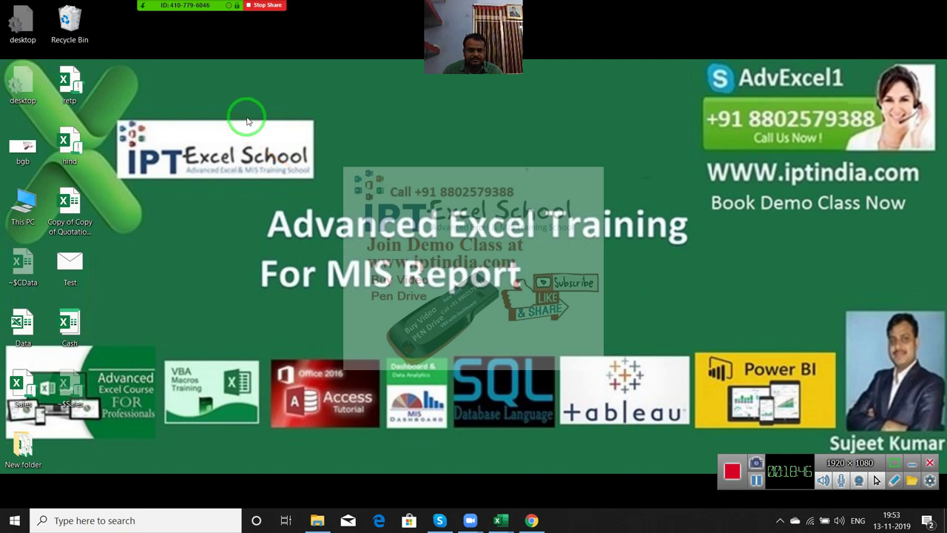